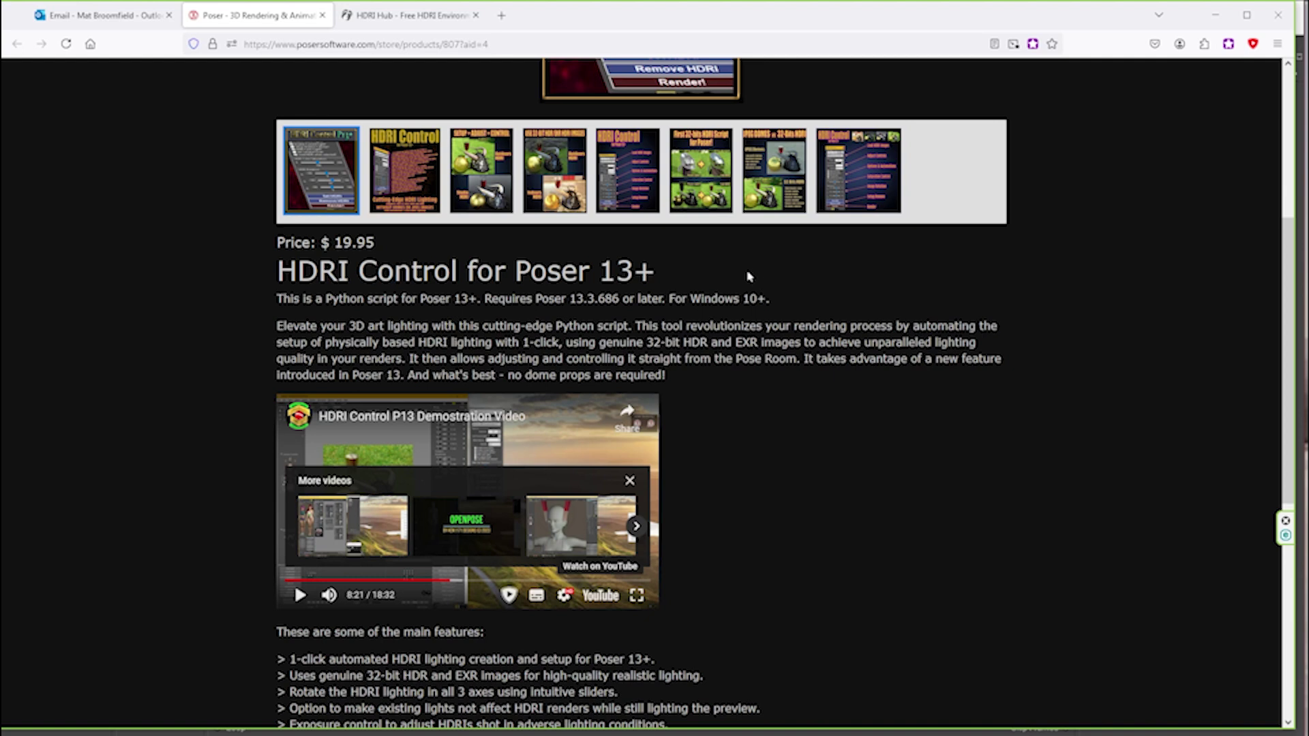
- Review the features on the HDRI Control for Poser 13+ product page and put the browser away
scroll(873, 453, down, 2)
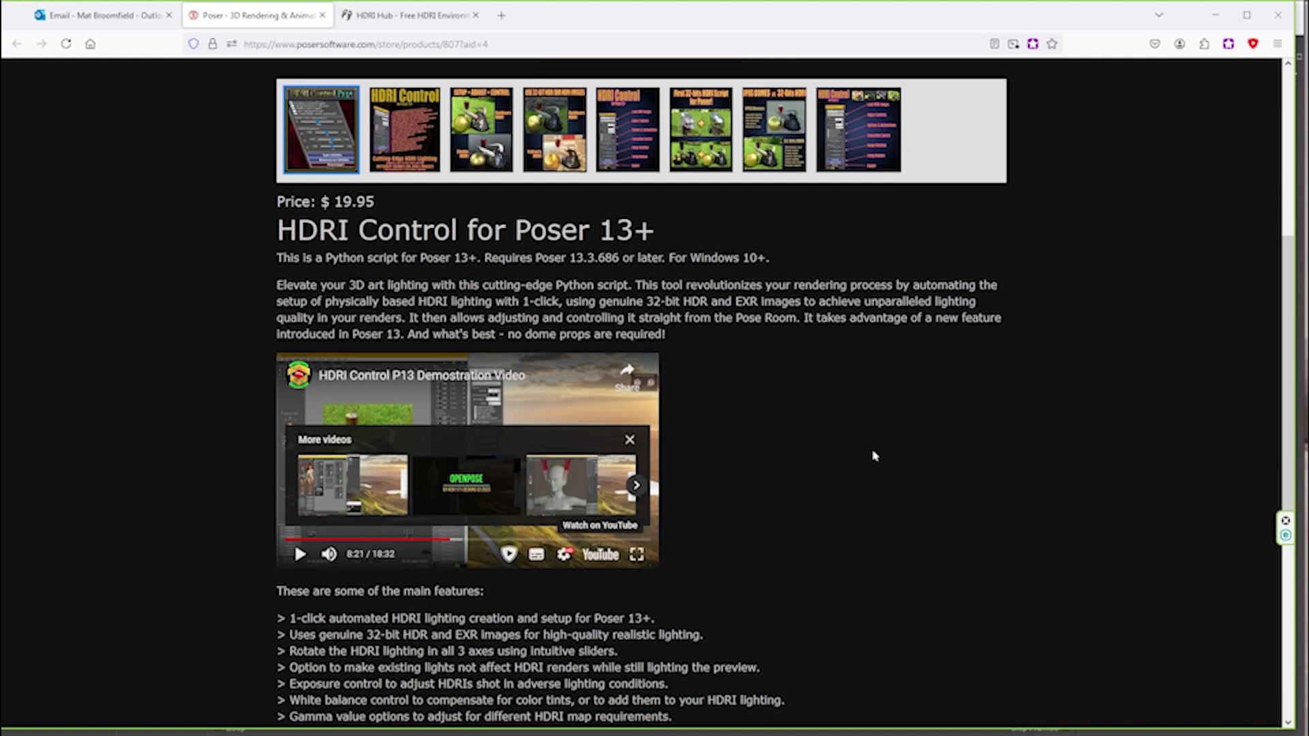
scroll(883, 457, down, 2)
scroll(890, 454, up, 4)
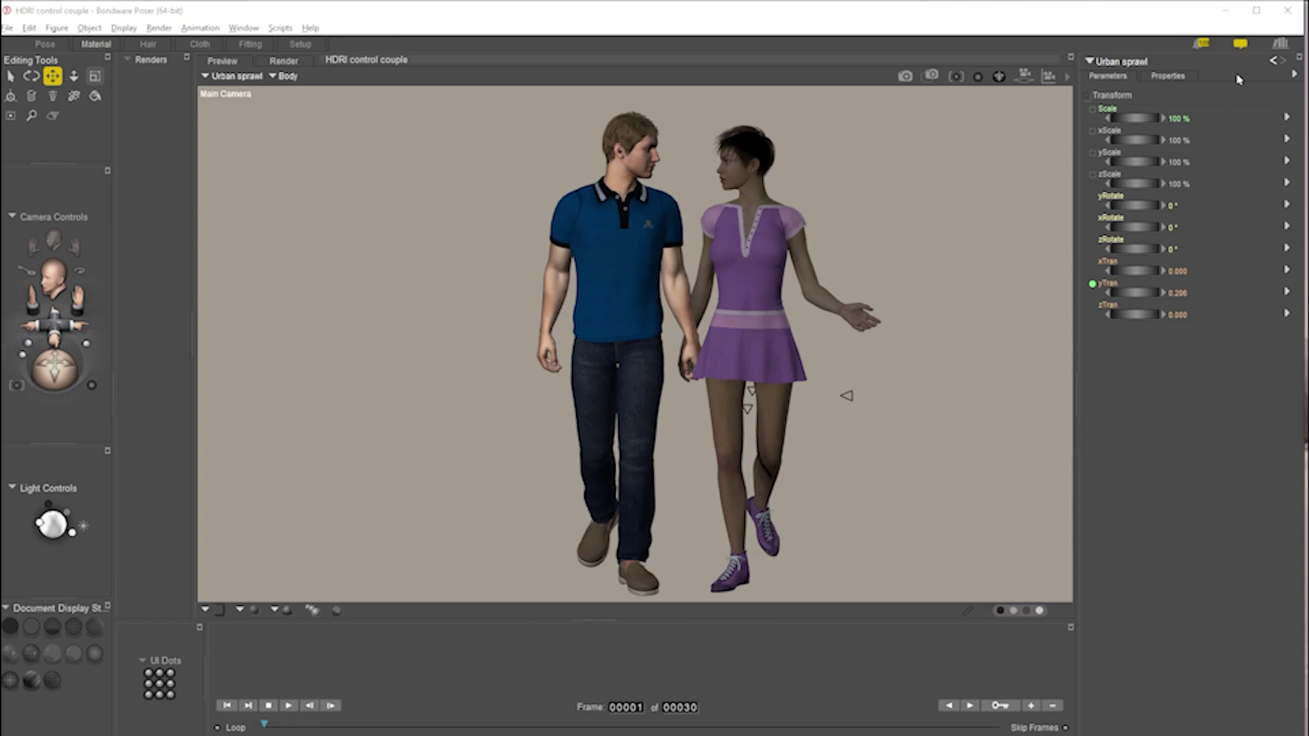
click(1215, 15)
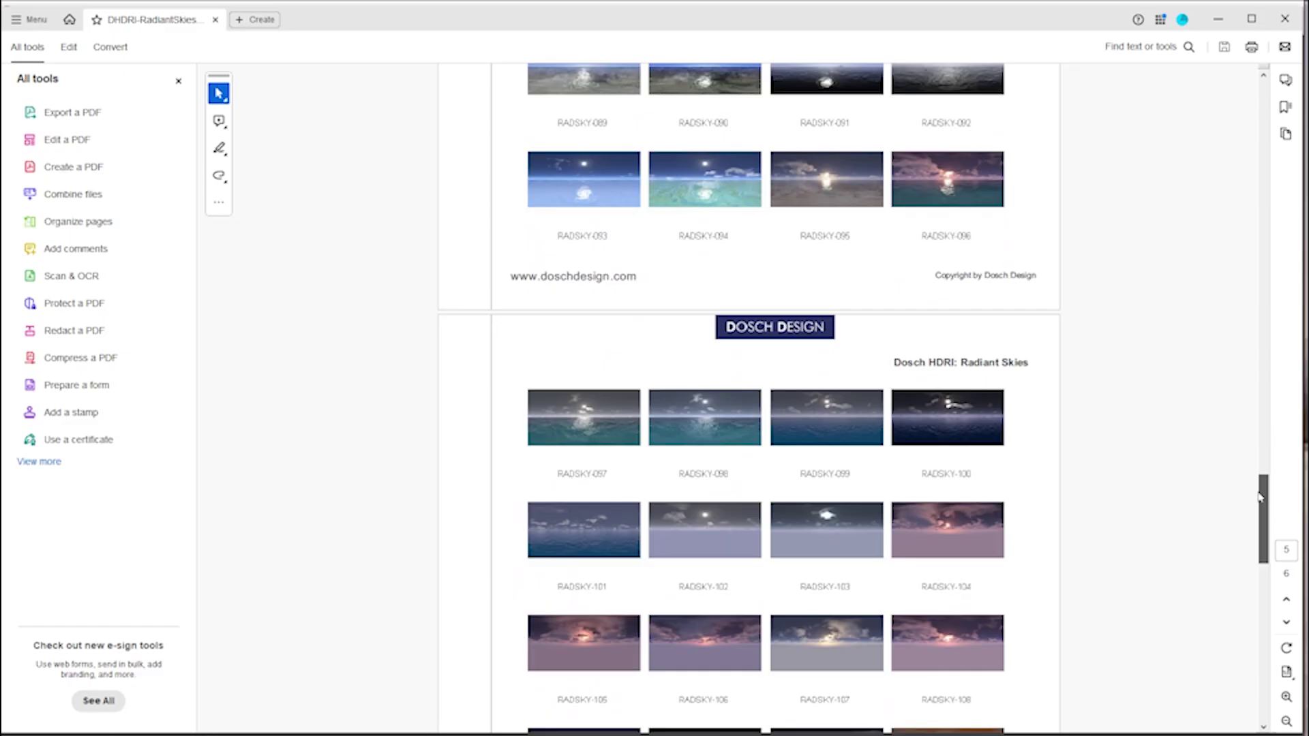
- Look through the RADSKY sky thumbnails in the Dosch HDRI Radiant Skies catalogue and return to Poser
scroll(1251, 514, down, 3)
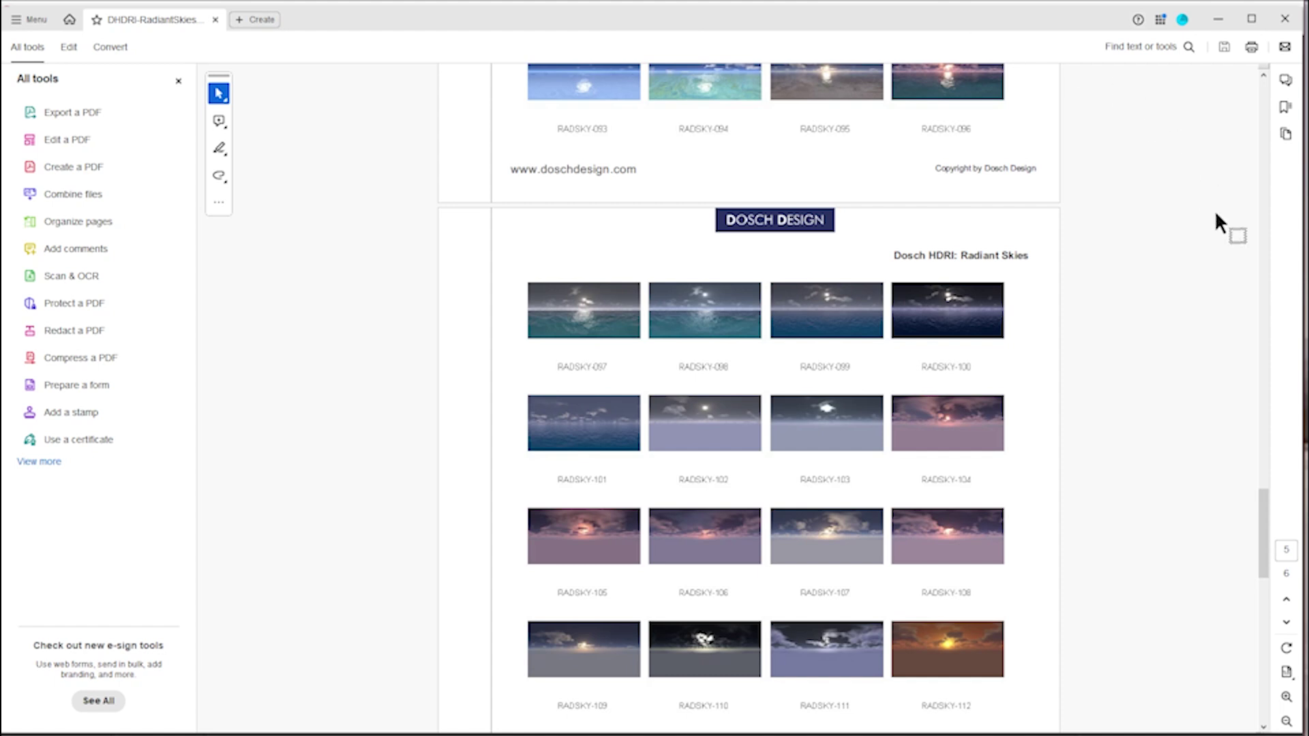
mouse_move(1270, 521)
mouse_down()
mouse_move(1276, 450)
mouse_move(1274, 521)
mouse_up()
scroll(877, 320, down, 3)
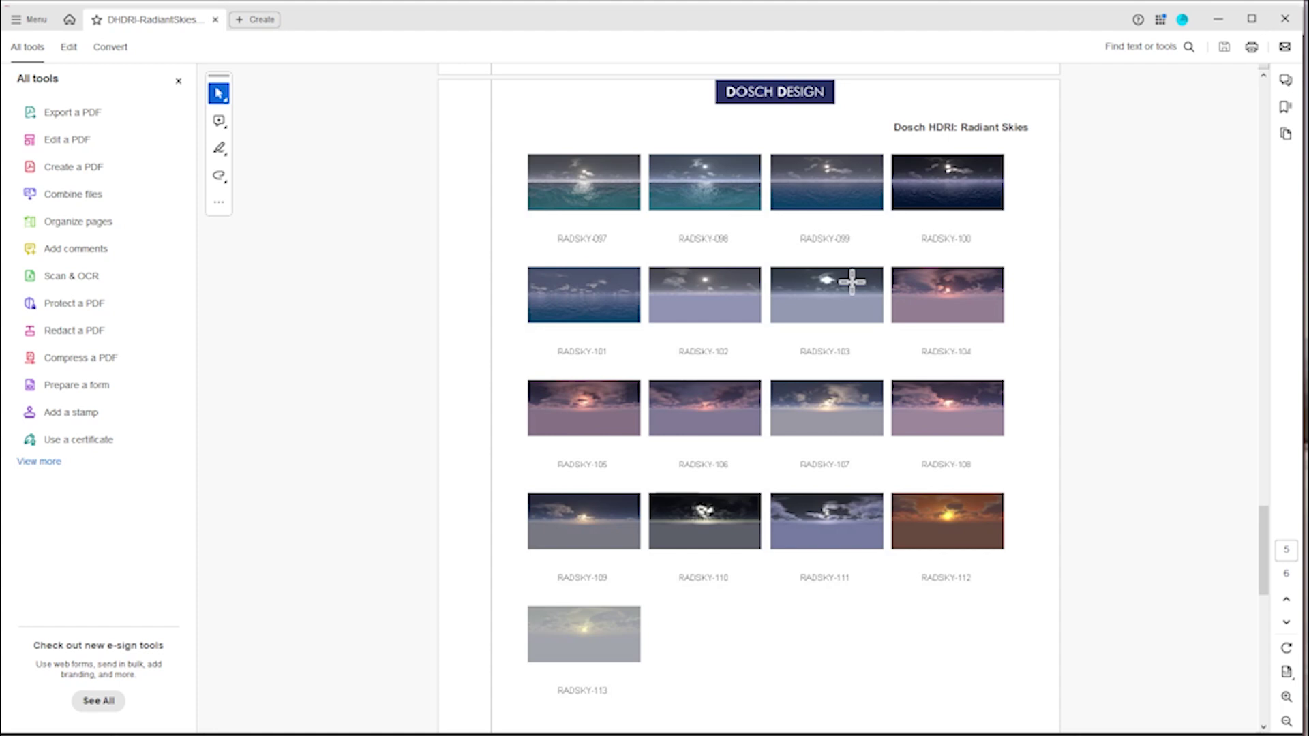
click(1220, 19)
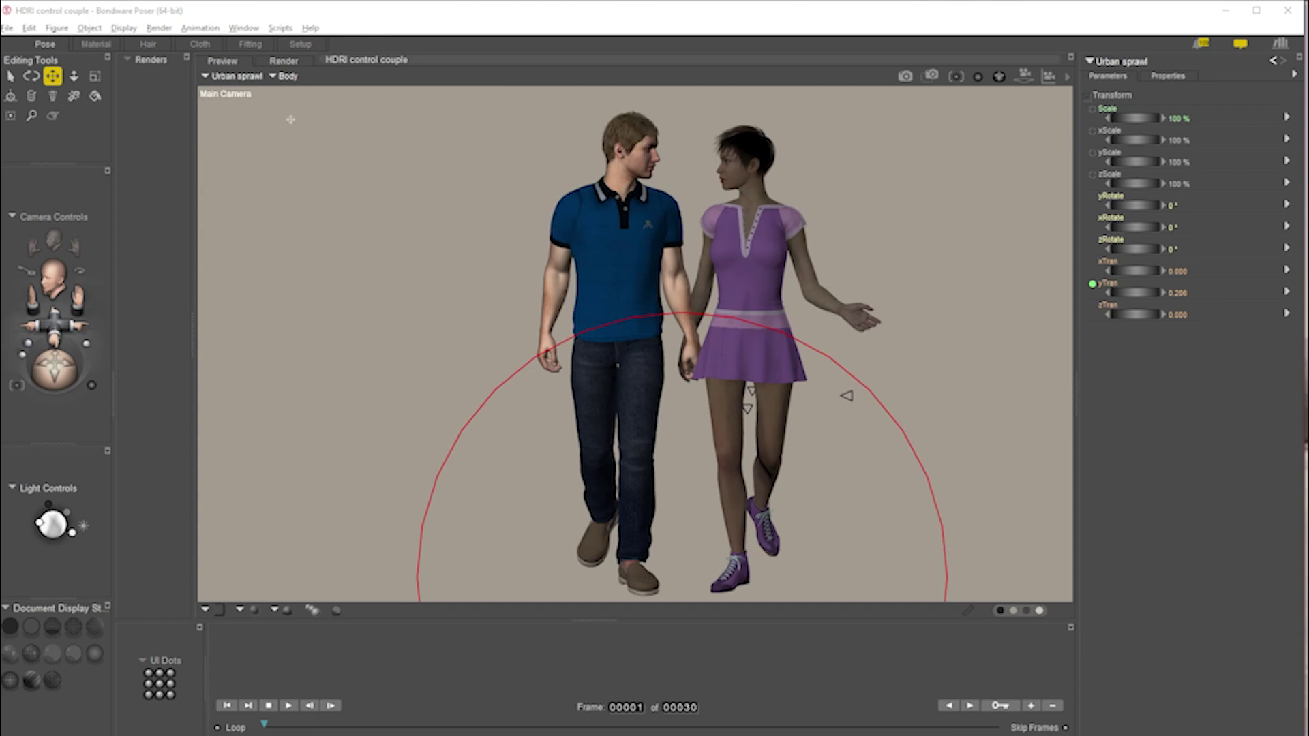
- Render the couple scene with SuperFly using the existing scene lights
click(905, 75)
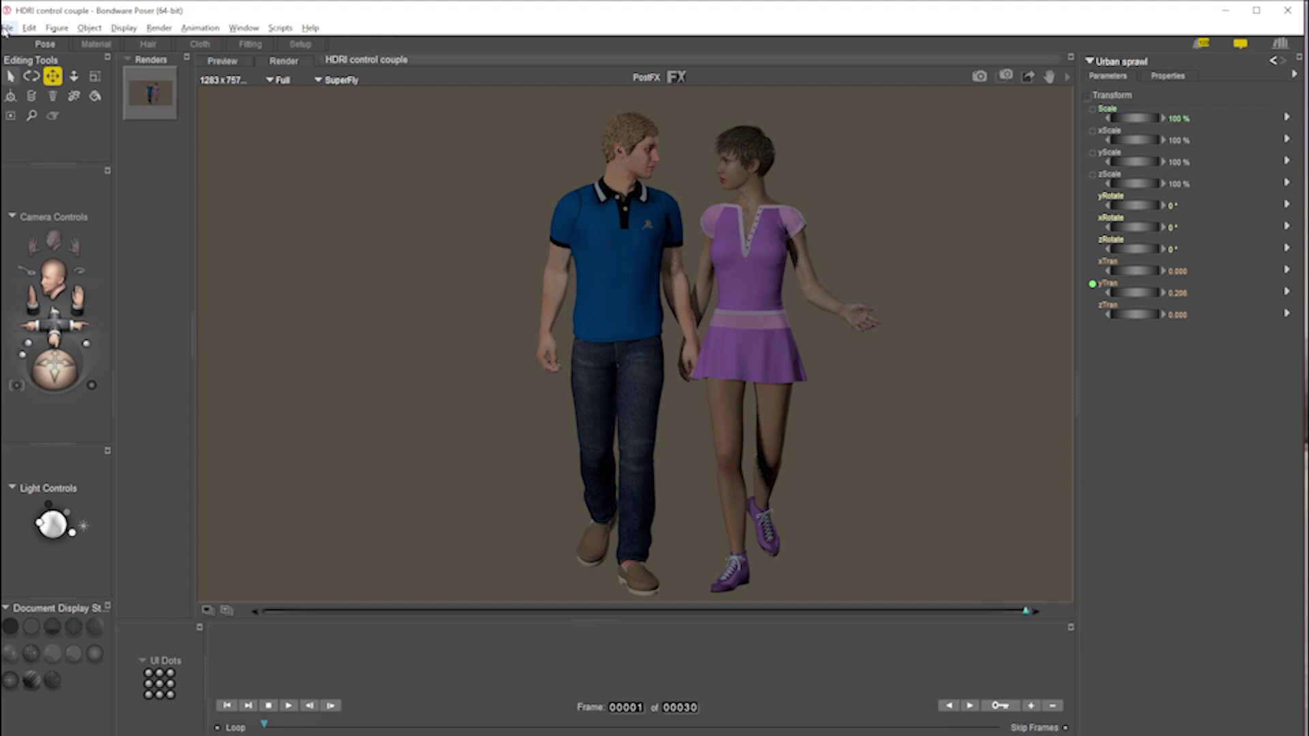
click(6, 29)
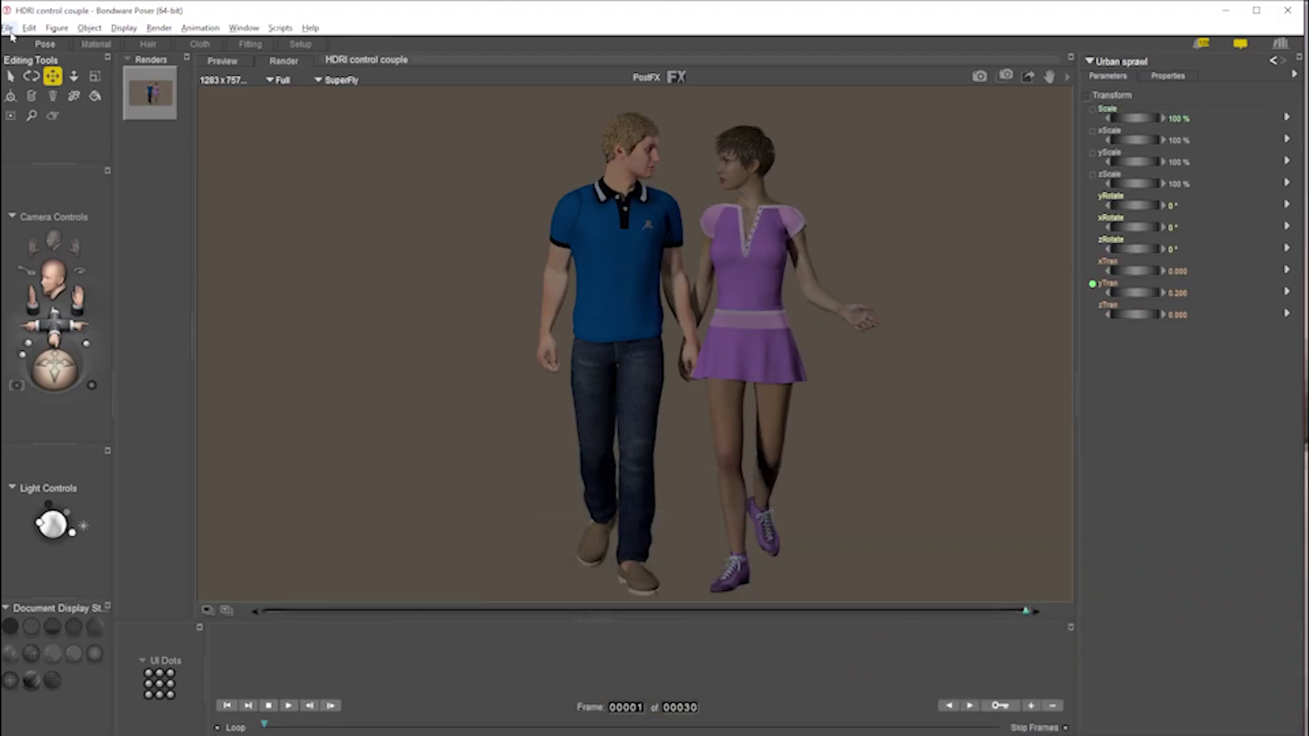
click(29, 28)
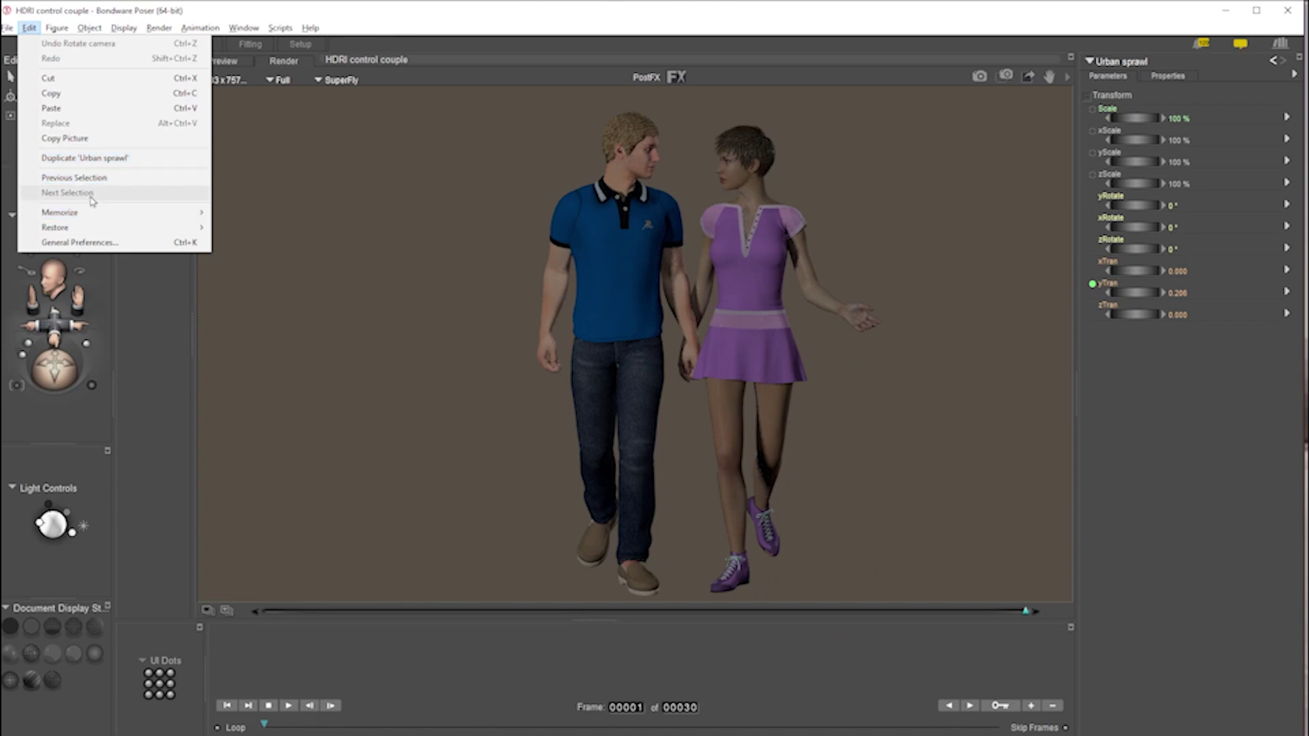
mouse_move(7, 28)
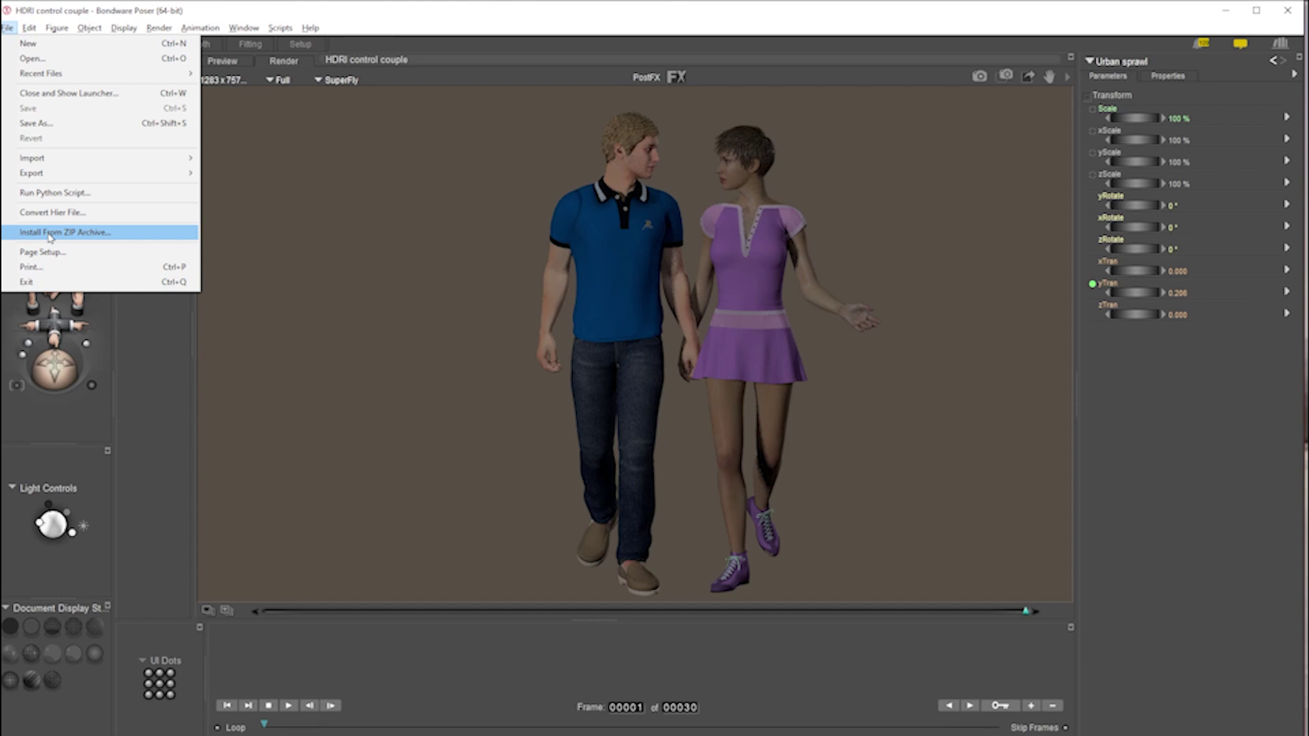
click(1216, 497)
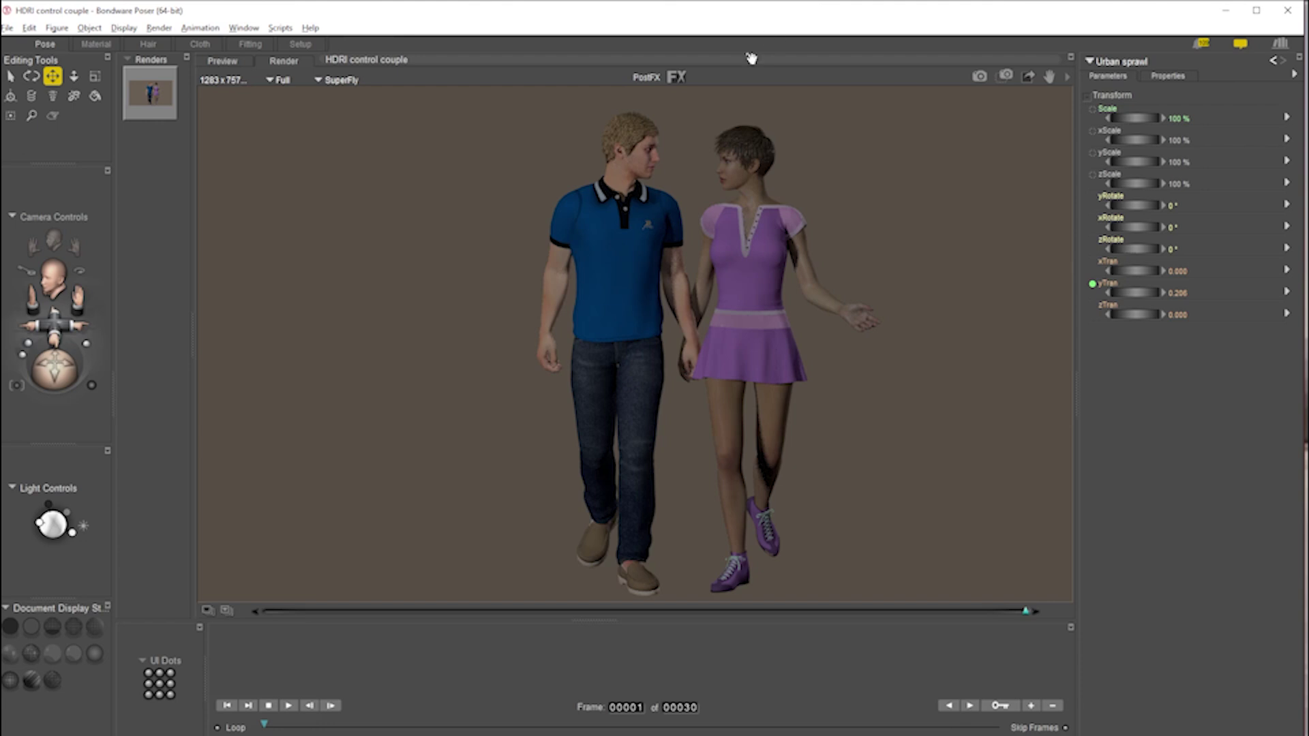
- Launch the HDRI Control P13 script from the installed Poser 6 library scripts
click(280, 28)
mouse_move(318, 203)
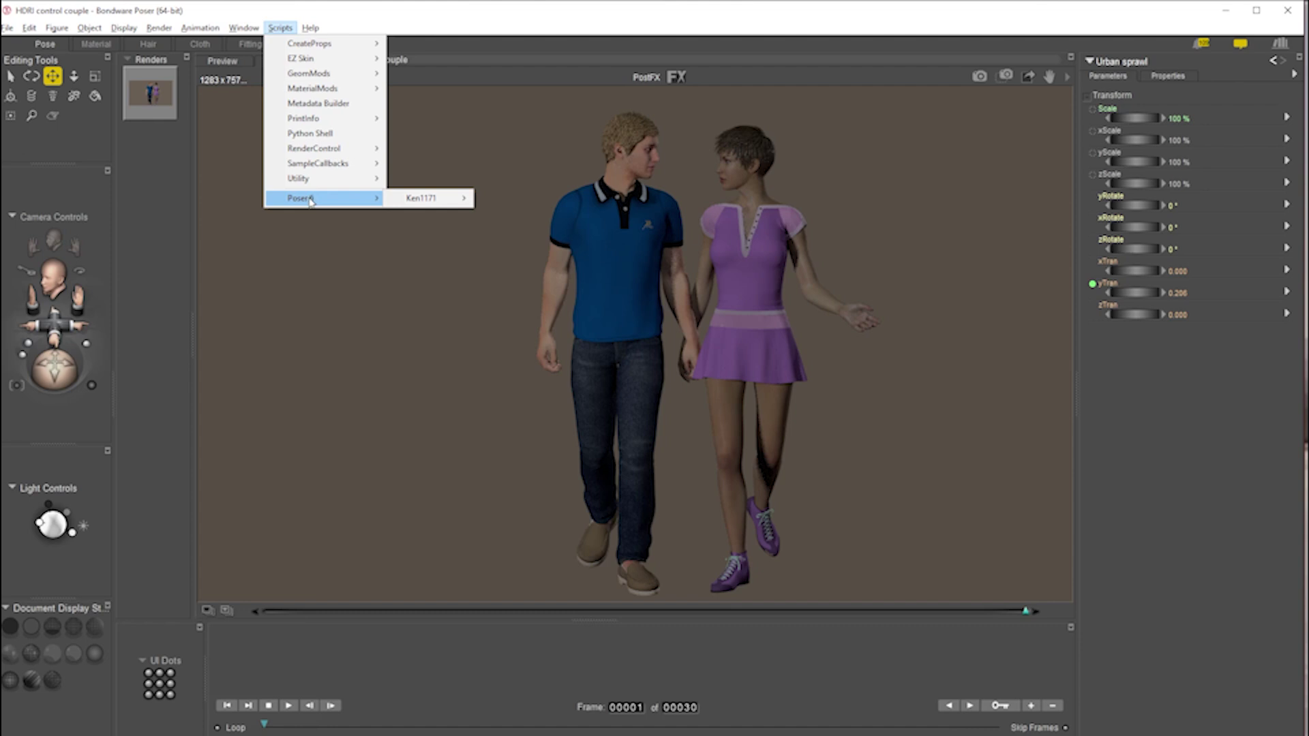
mouse_move(435, 199)
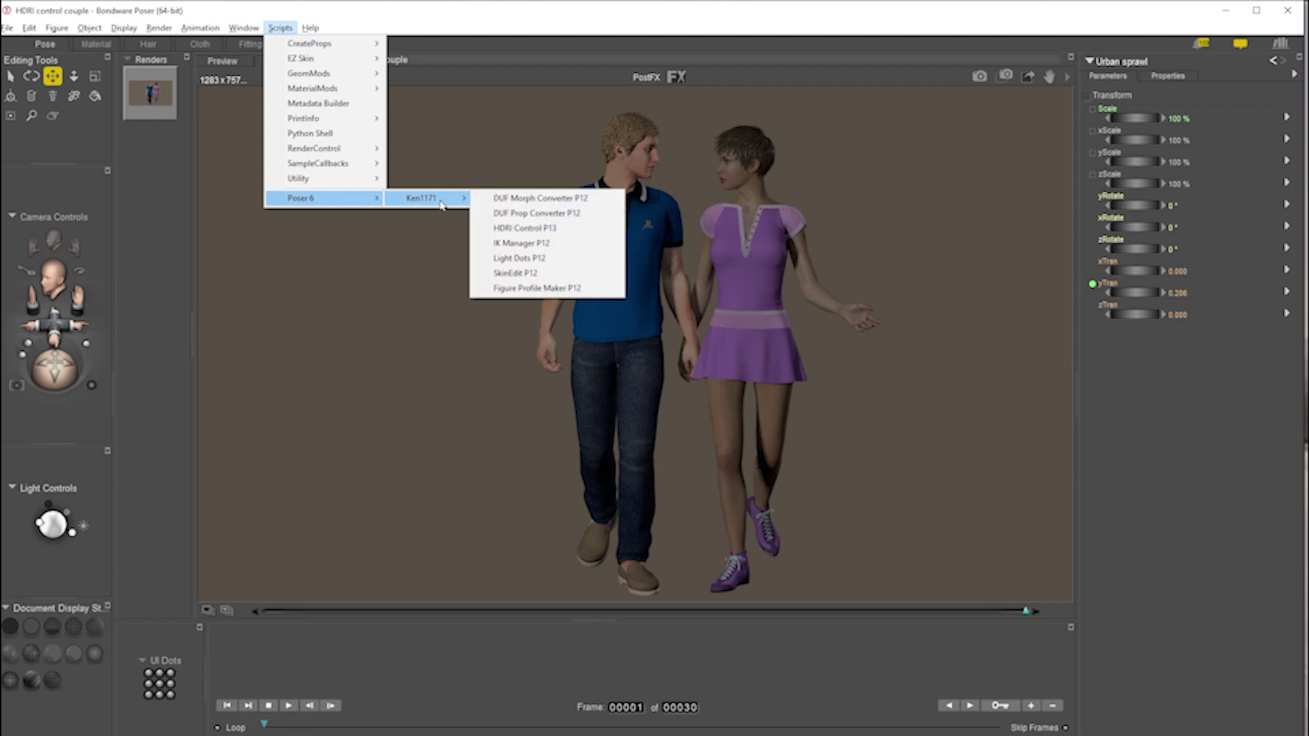
click(564, 235)
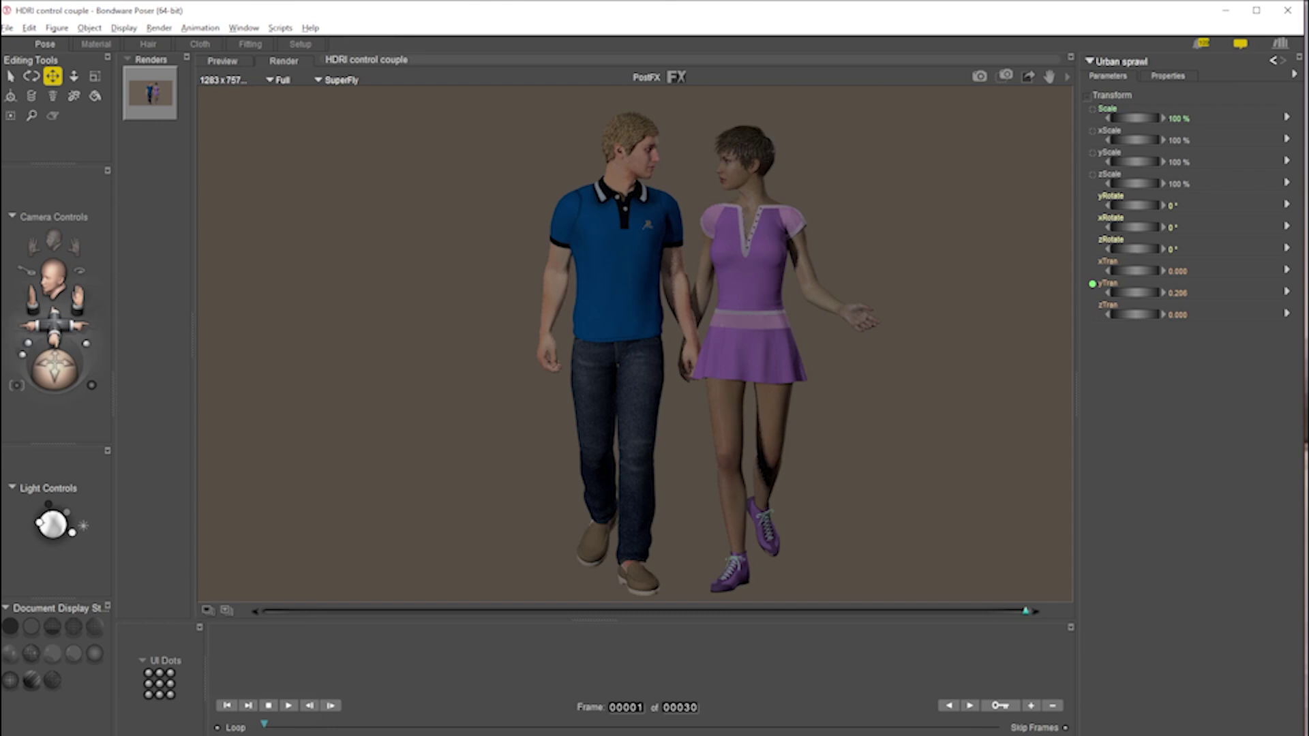
- Try HDRI Control docked beside the viewport in the Cloth and Pose rooms, and return it to a floating window
drag(976, 59, 1064, 122)
click(866, 481)
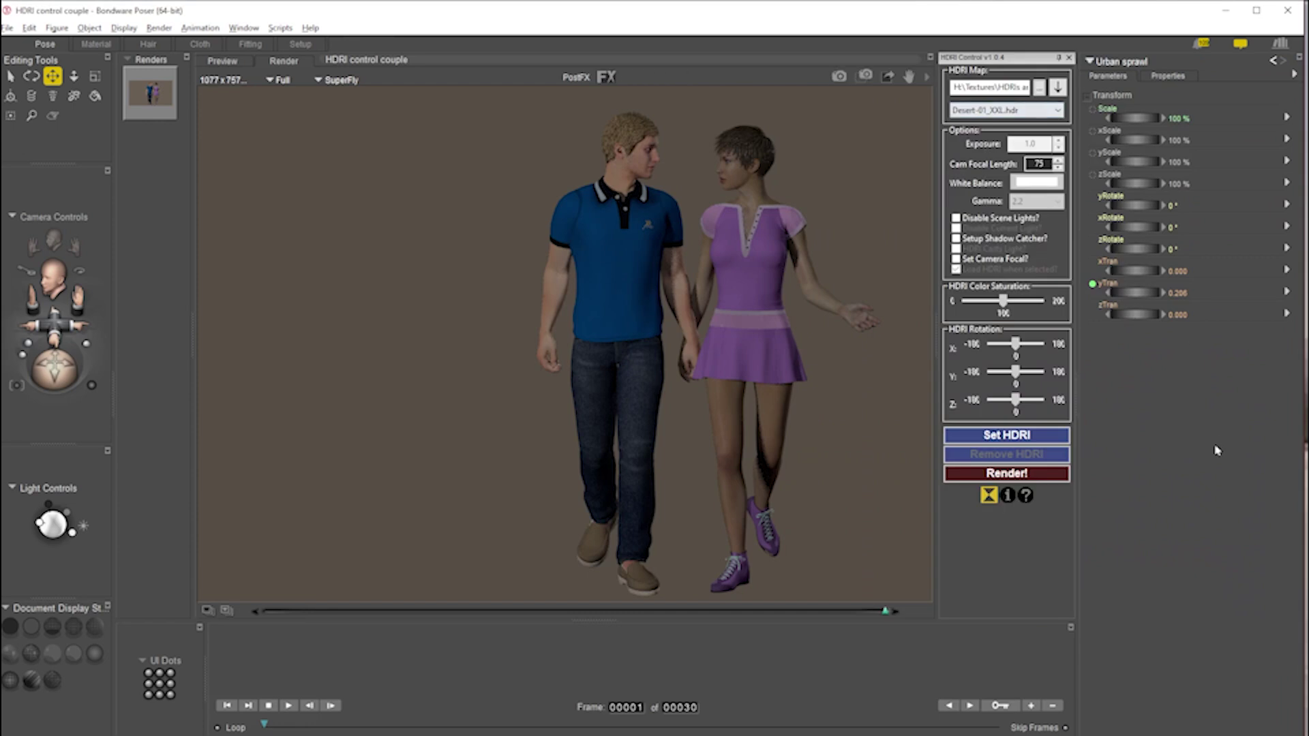
click(197, 44)
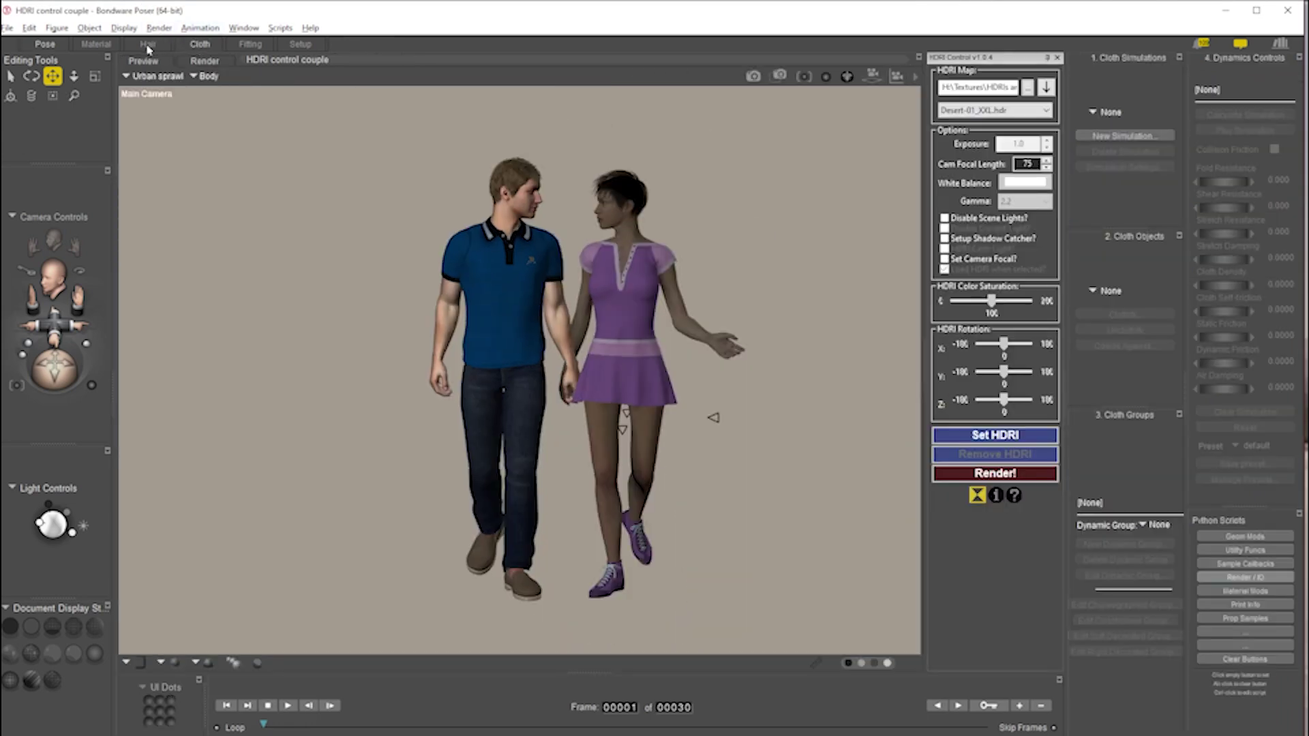
click(45, 44)
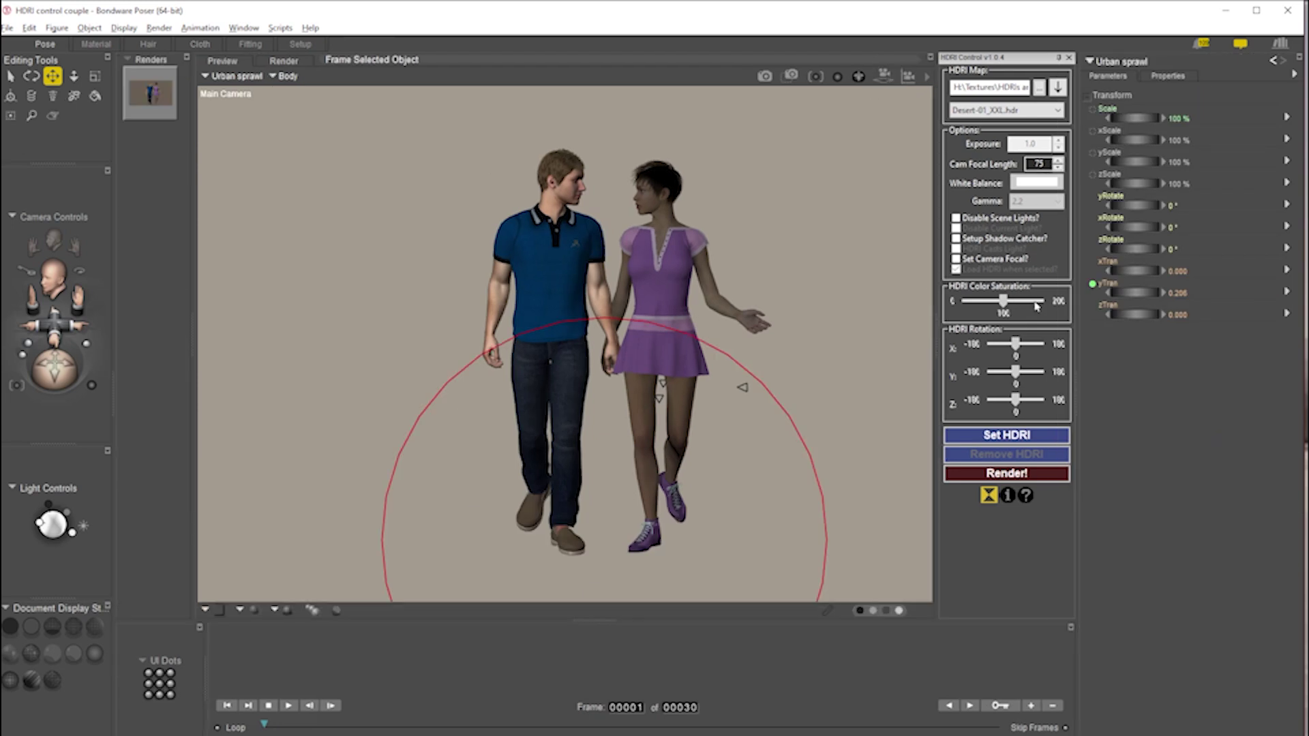
click(989, 495)
drag(1126, 116, 1033, 57)
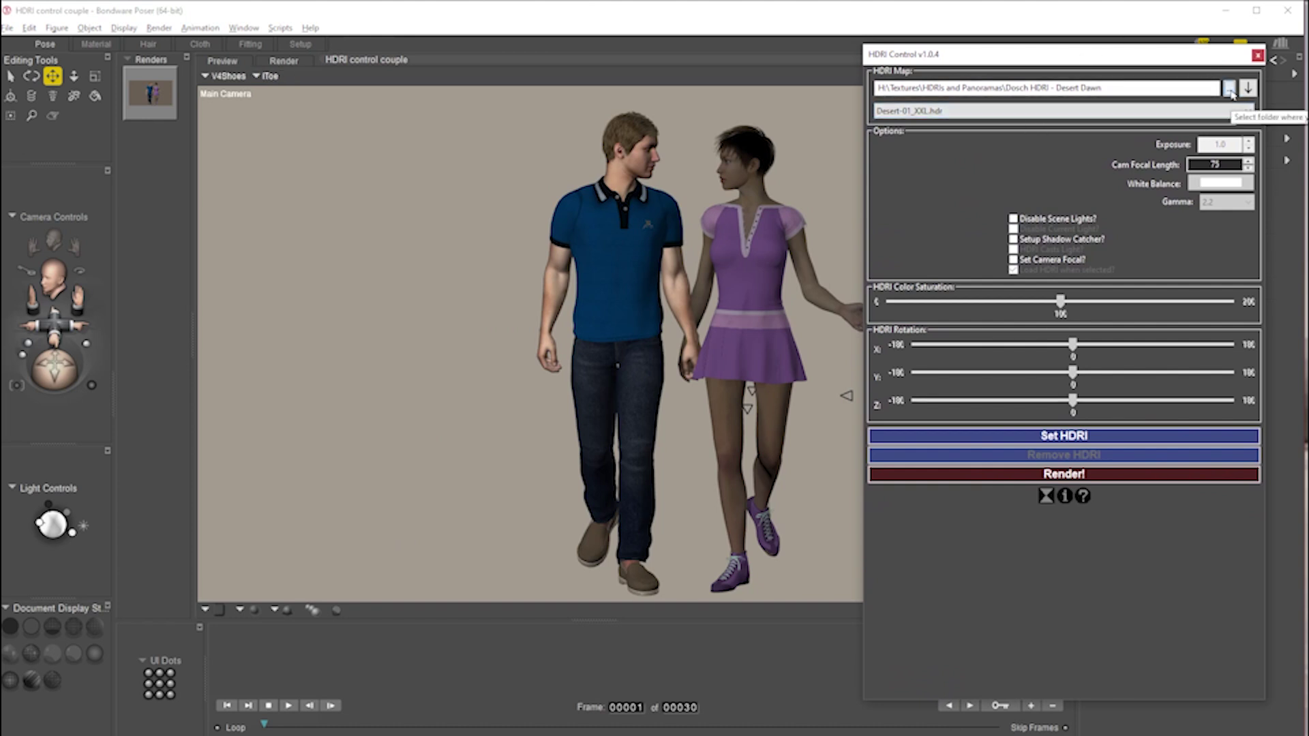
- Choose the Dosch HDRI - Desert Dawn folder as the HDRI map source and load Desert-01_XXL.hdr
click(1230, 89)
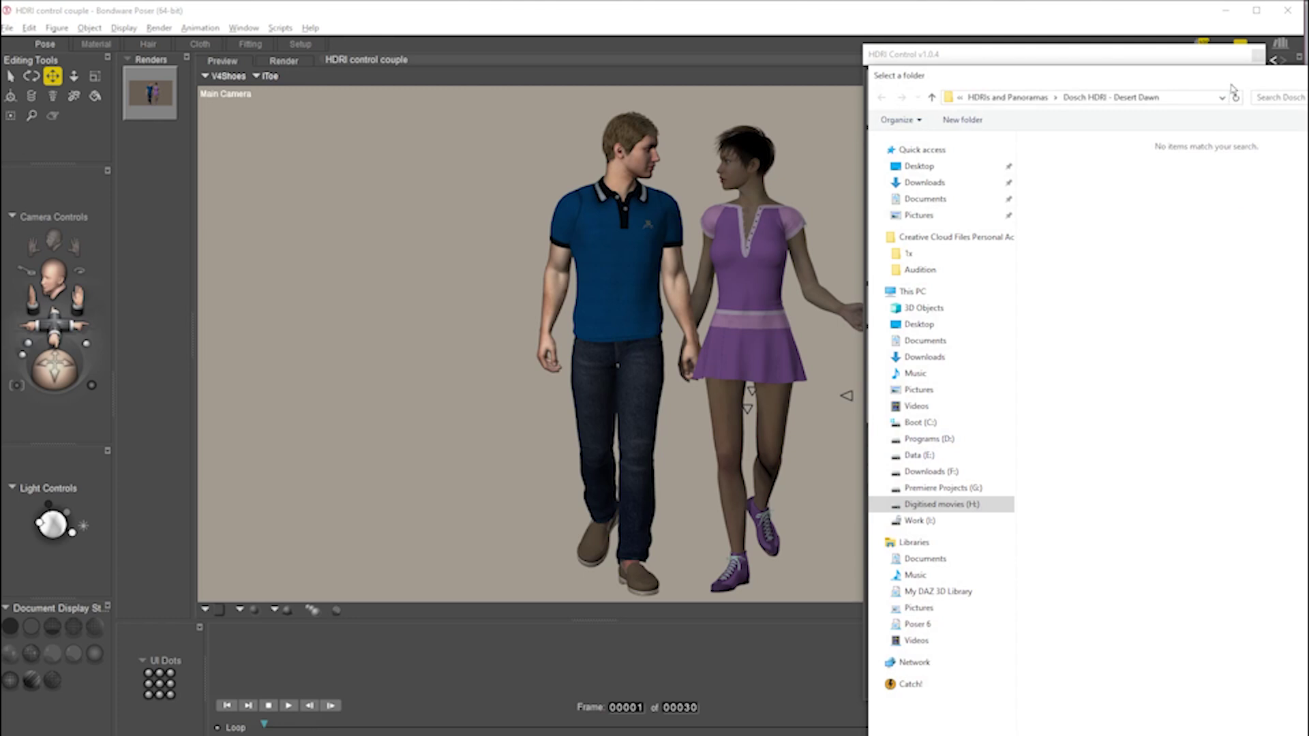
click(1033, 99)
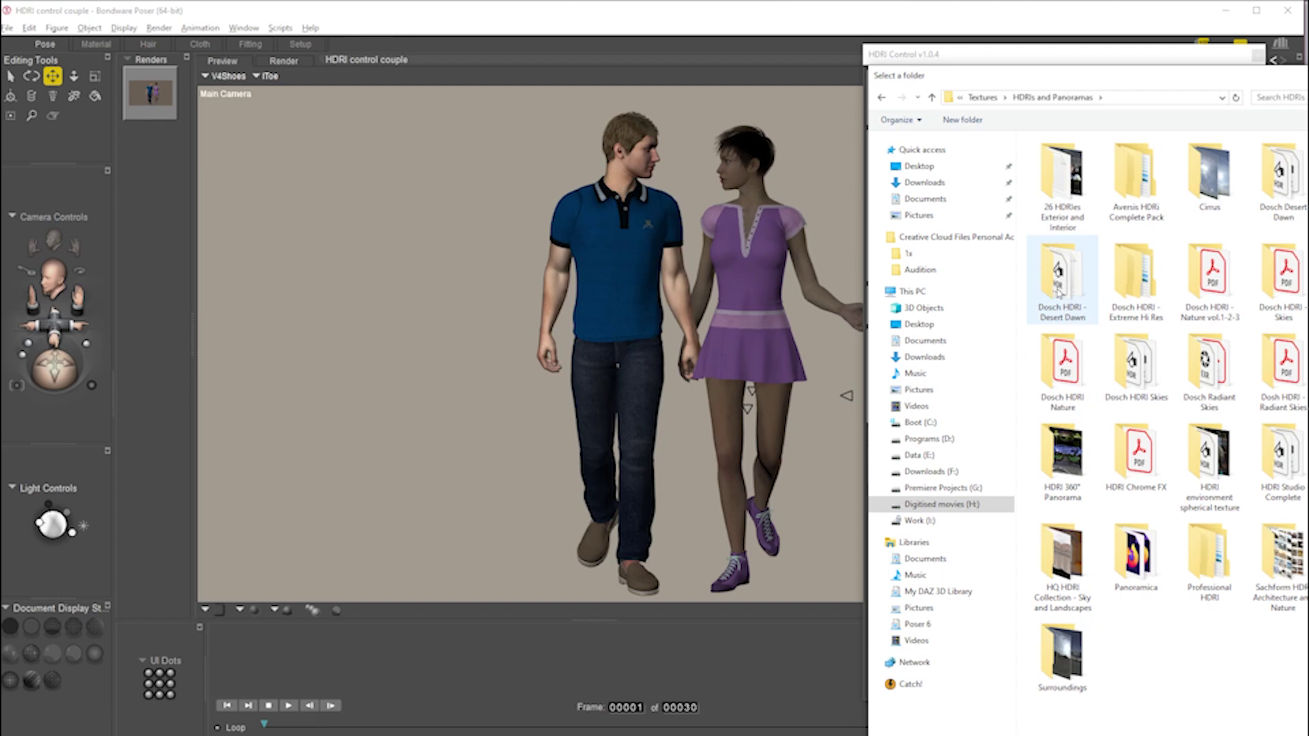
double_click(1080, 271)
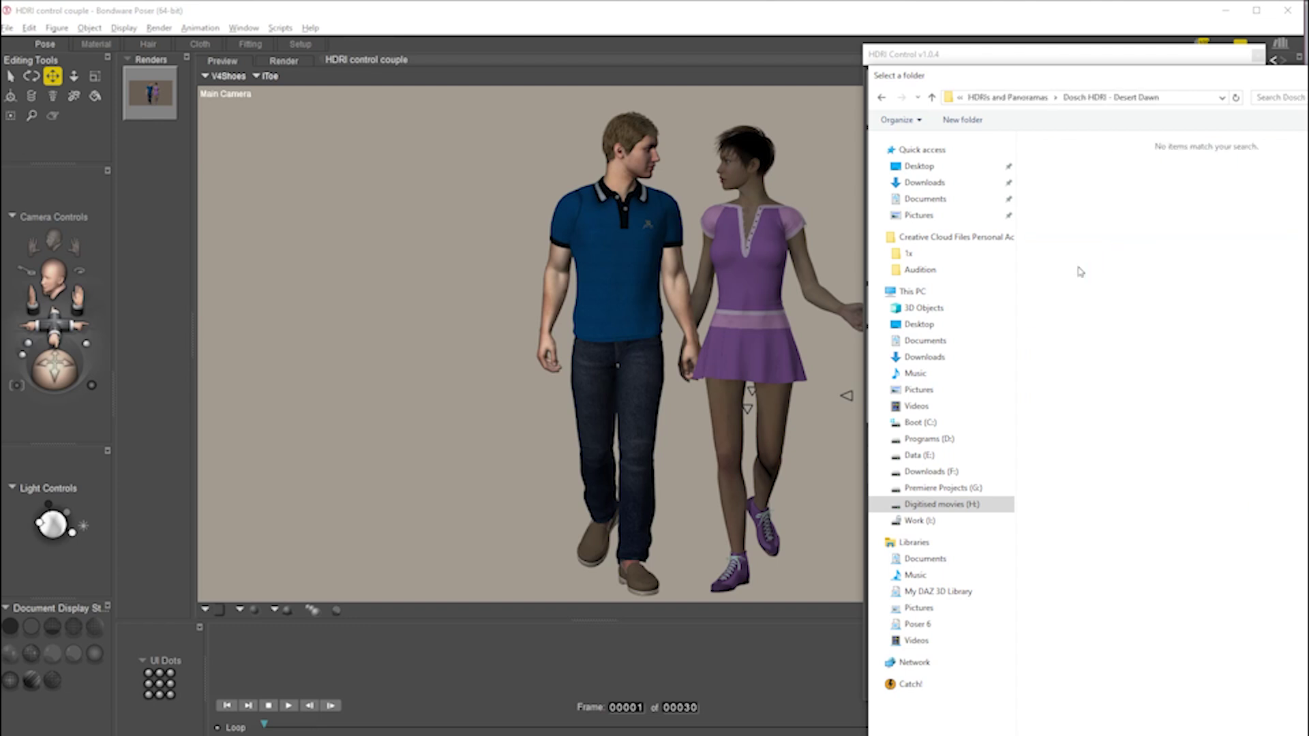
key(Return)
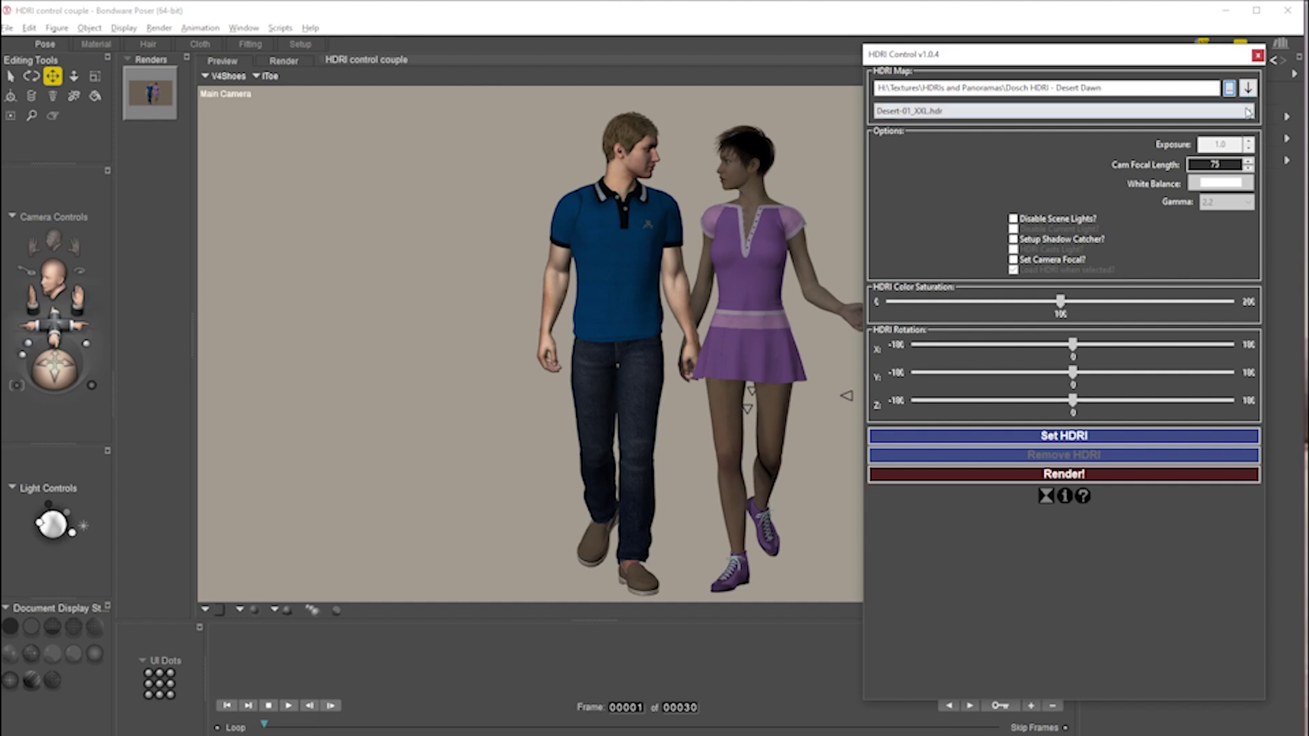
click(1247, 87)
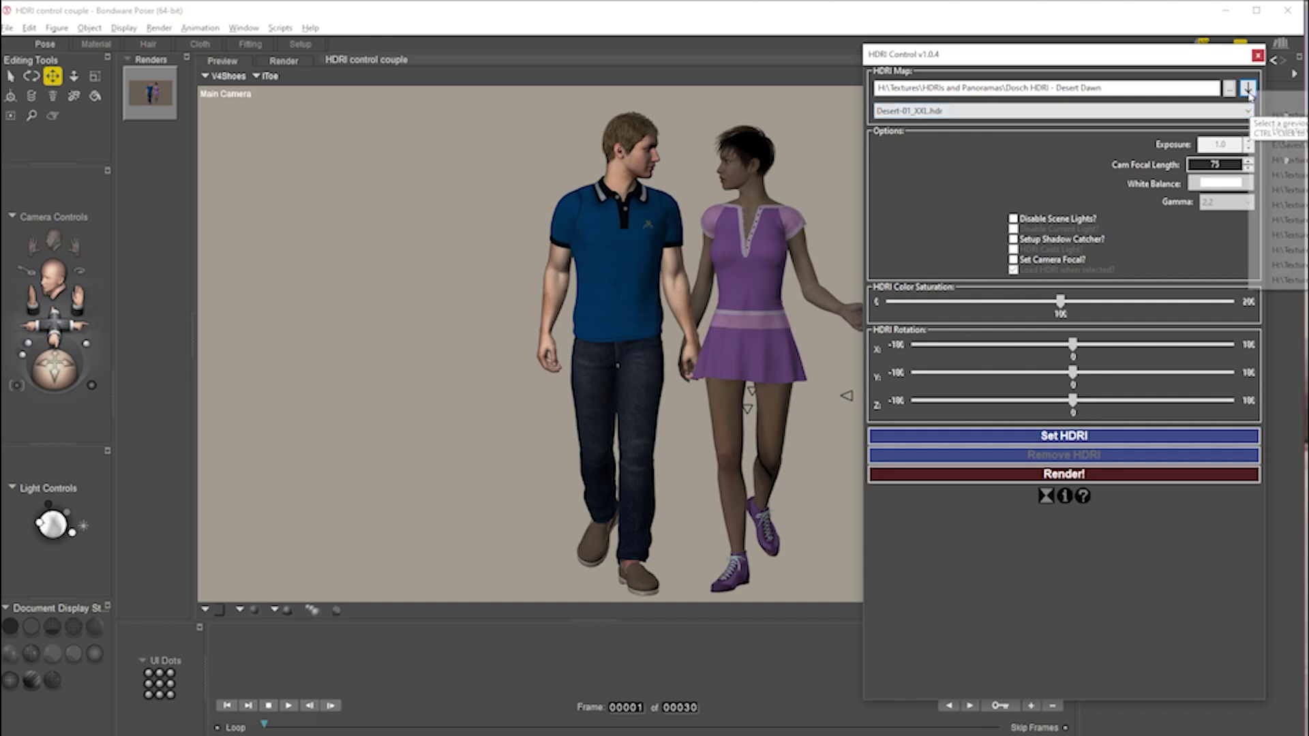
click(1118, 111)
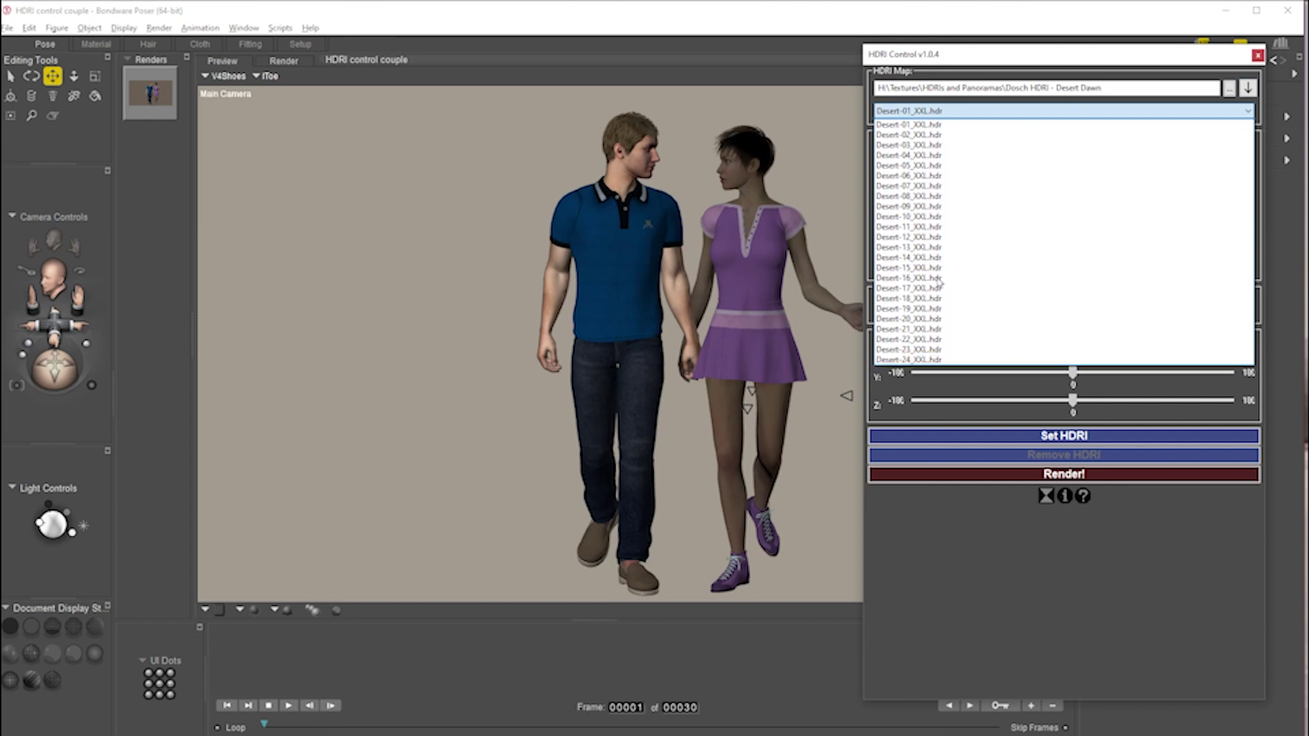
click(940, 126)
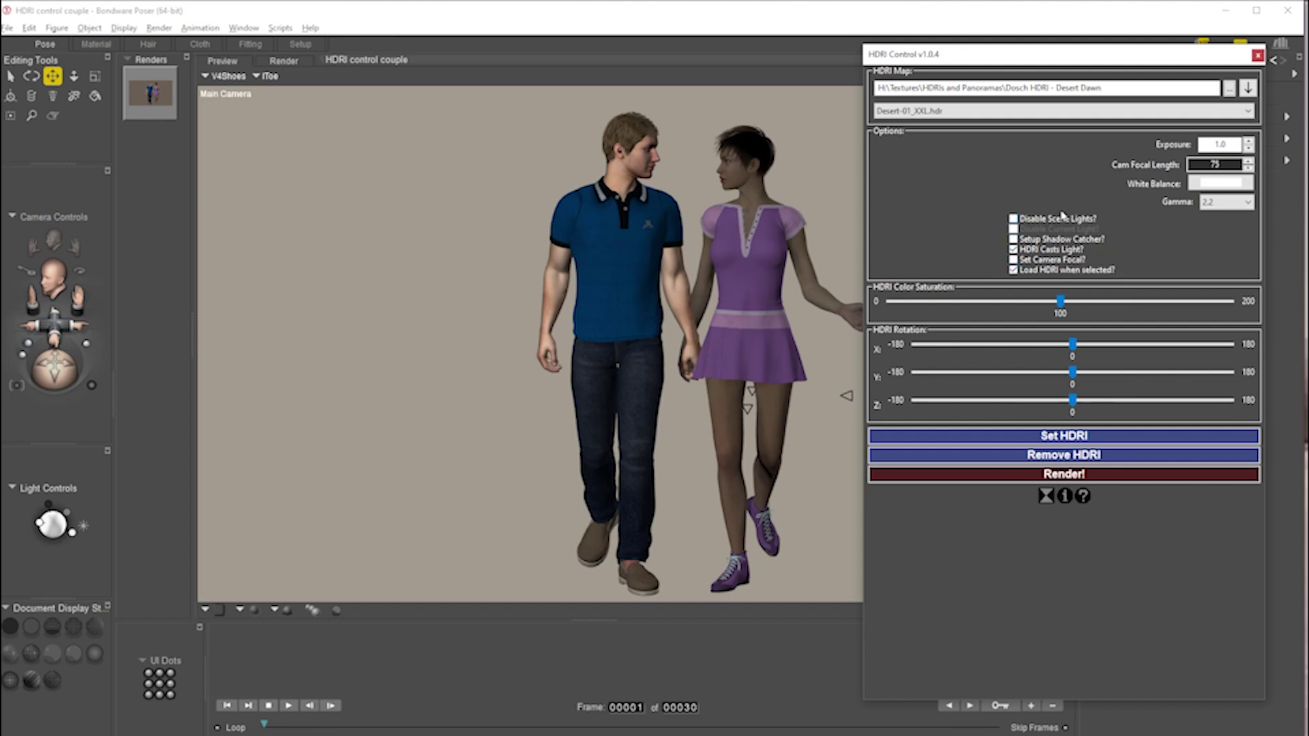
- Render the couple with the loaded desert HDRI and move the HDRI Control window clear of the figures
click(1070, 475)
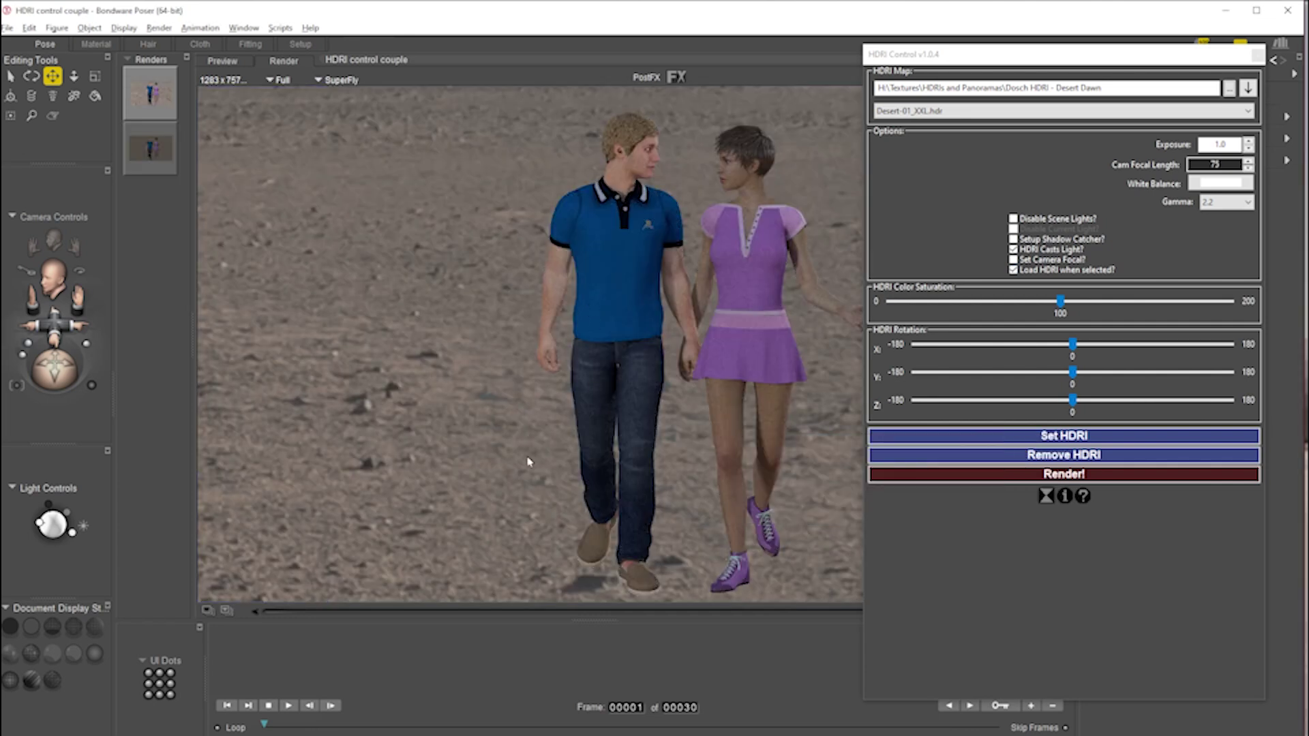
drag(965, 54, 986, 74)
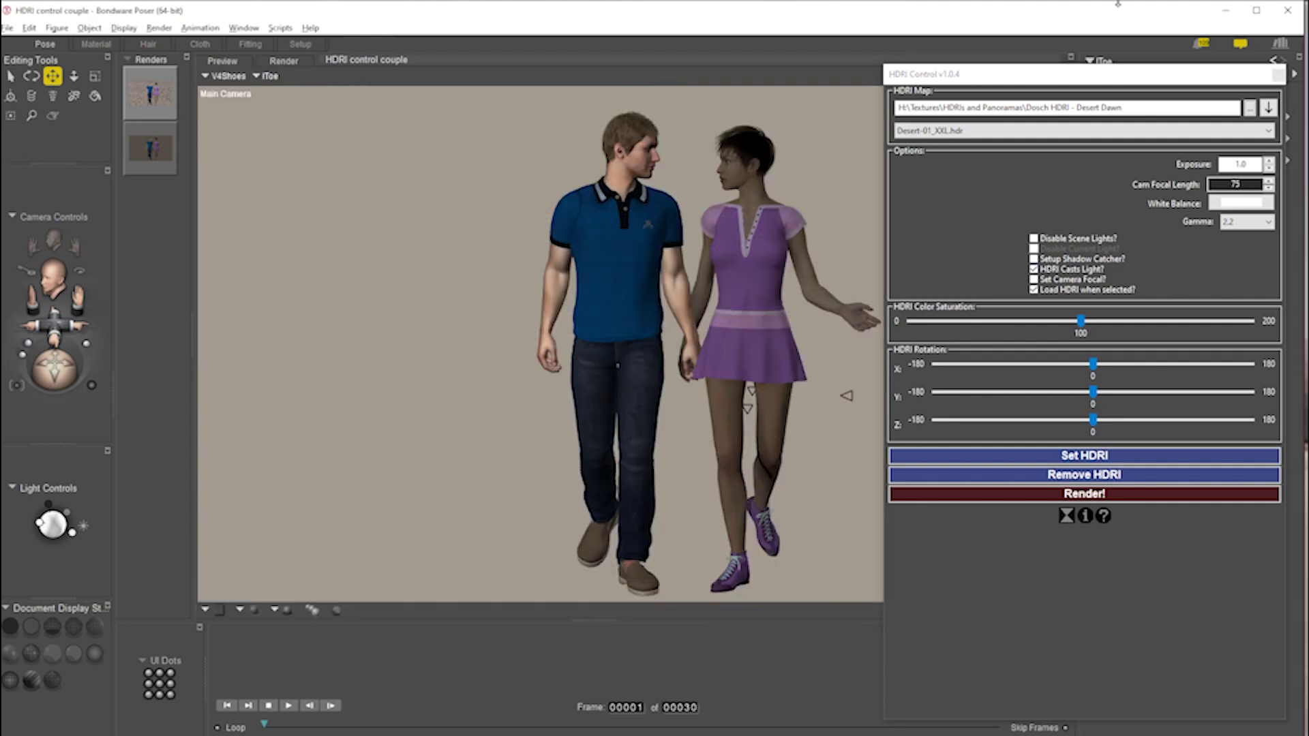
mouse_move(1034, 83)
mouse_down()
mouse_move(1220, 83)
mouse_move(1026, 62)
mouse_up()
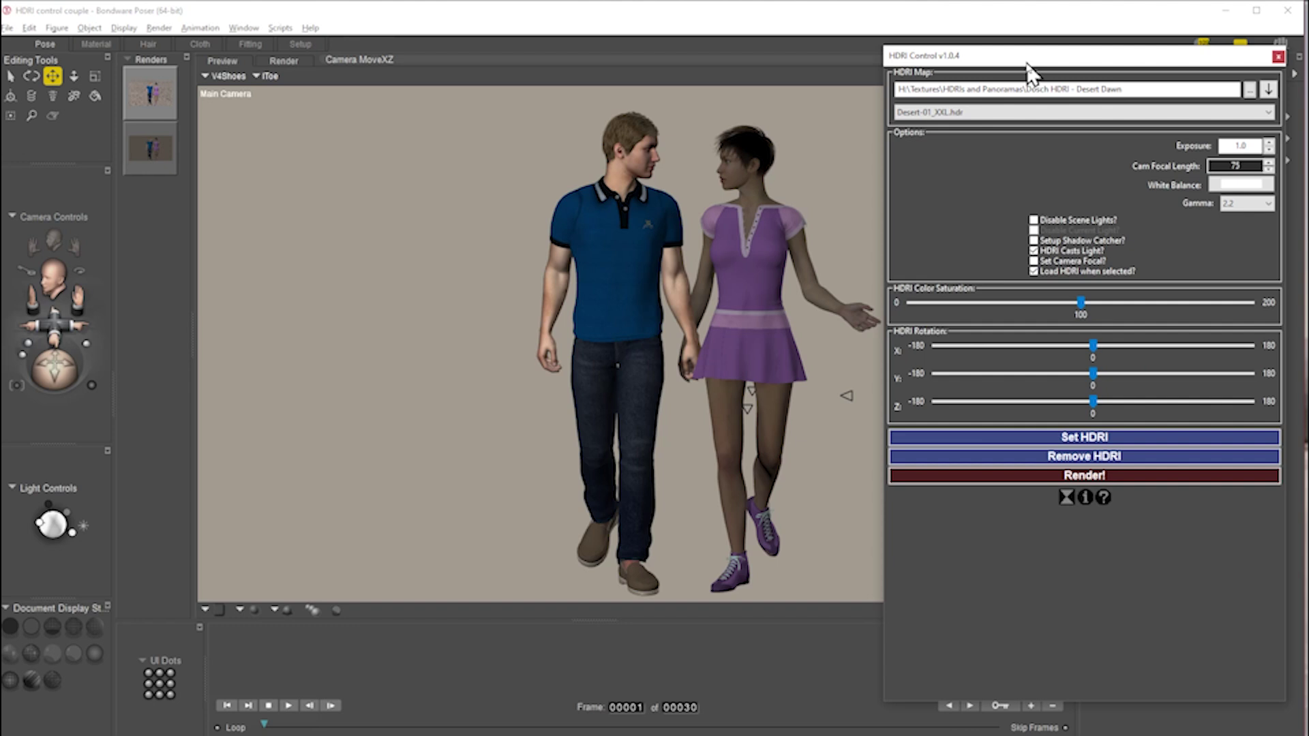
- Select the GROUND prop, make it visible in the scene, and bring the HDRI Control window beside the figures
right_click(490, 125)
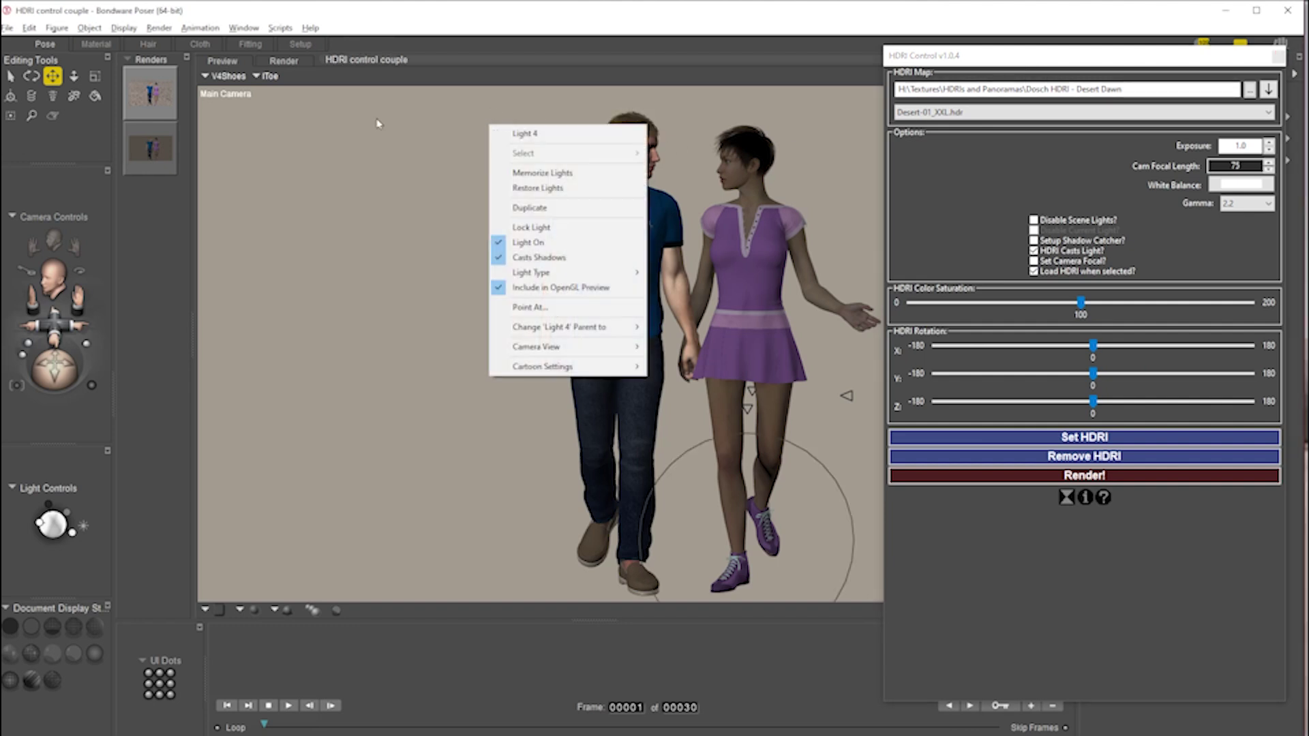
click(271, 76)
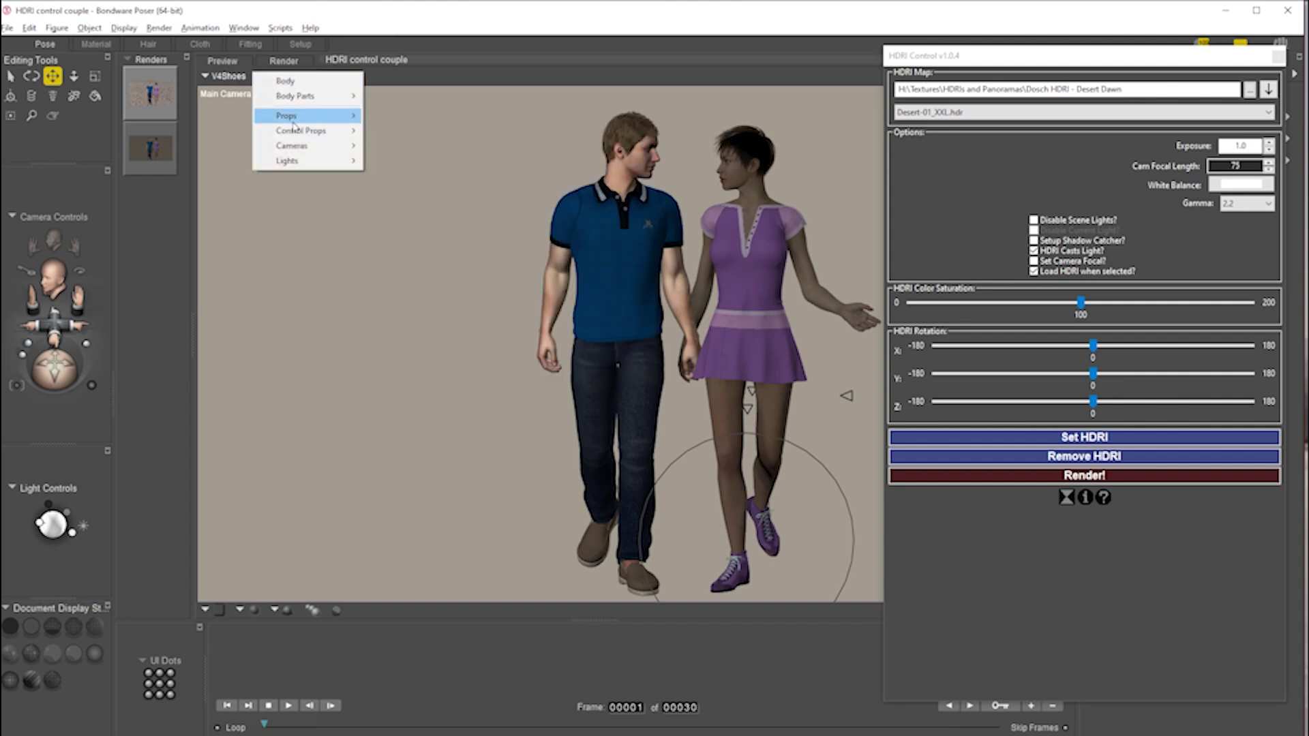
mouse_move(313, 115)
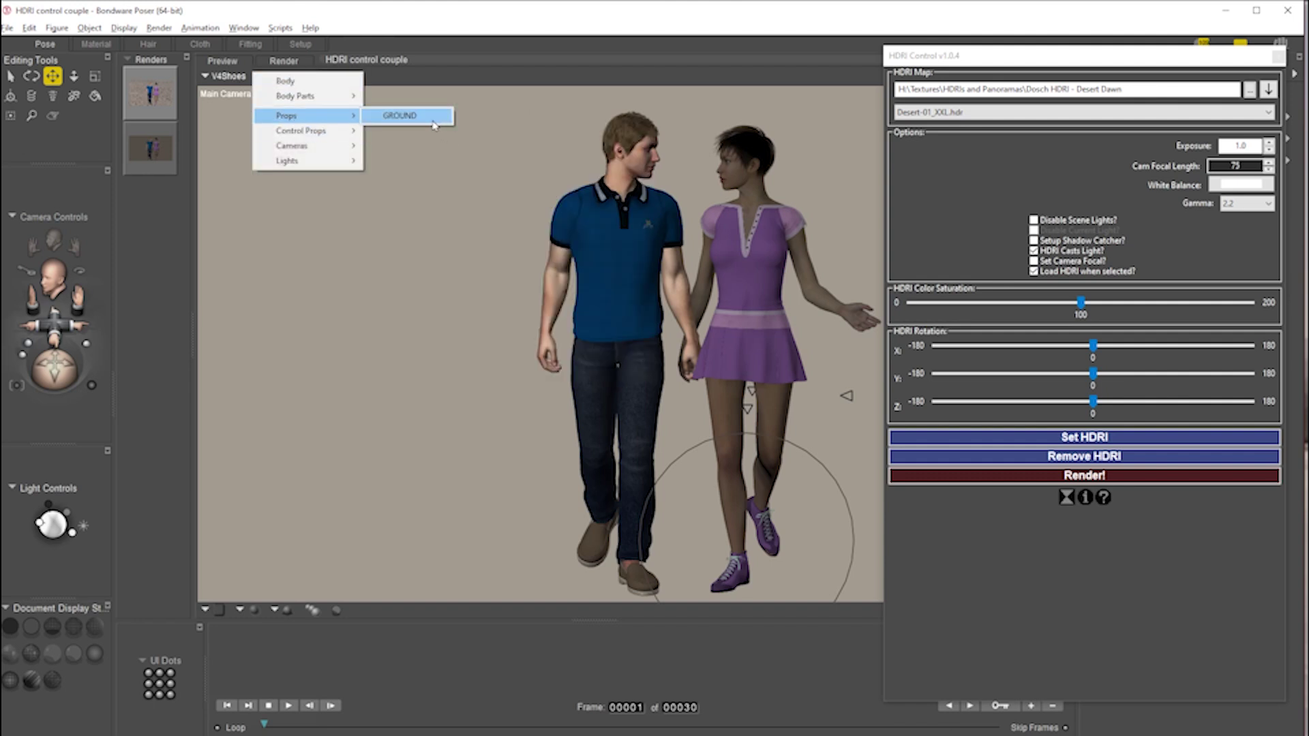
click(401, 116)
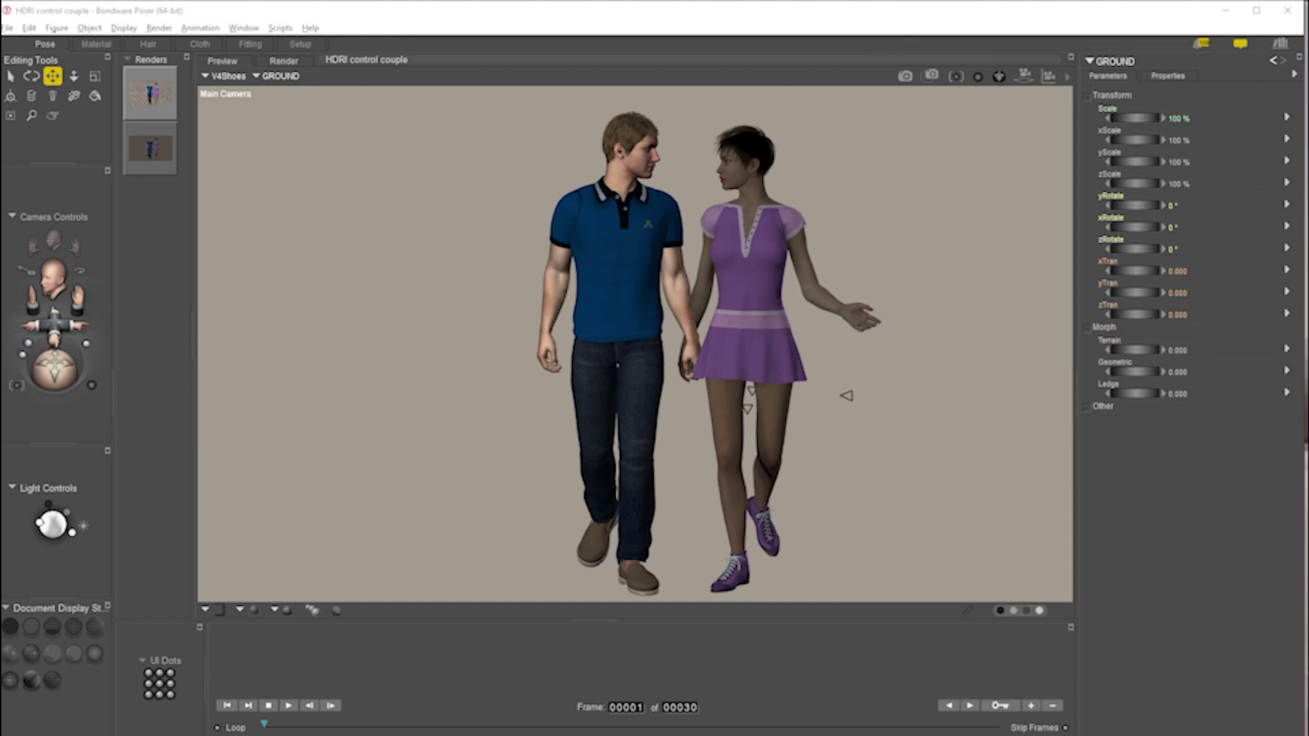
click(1168, 77)
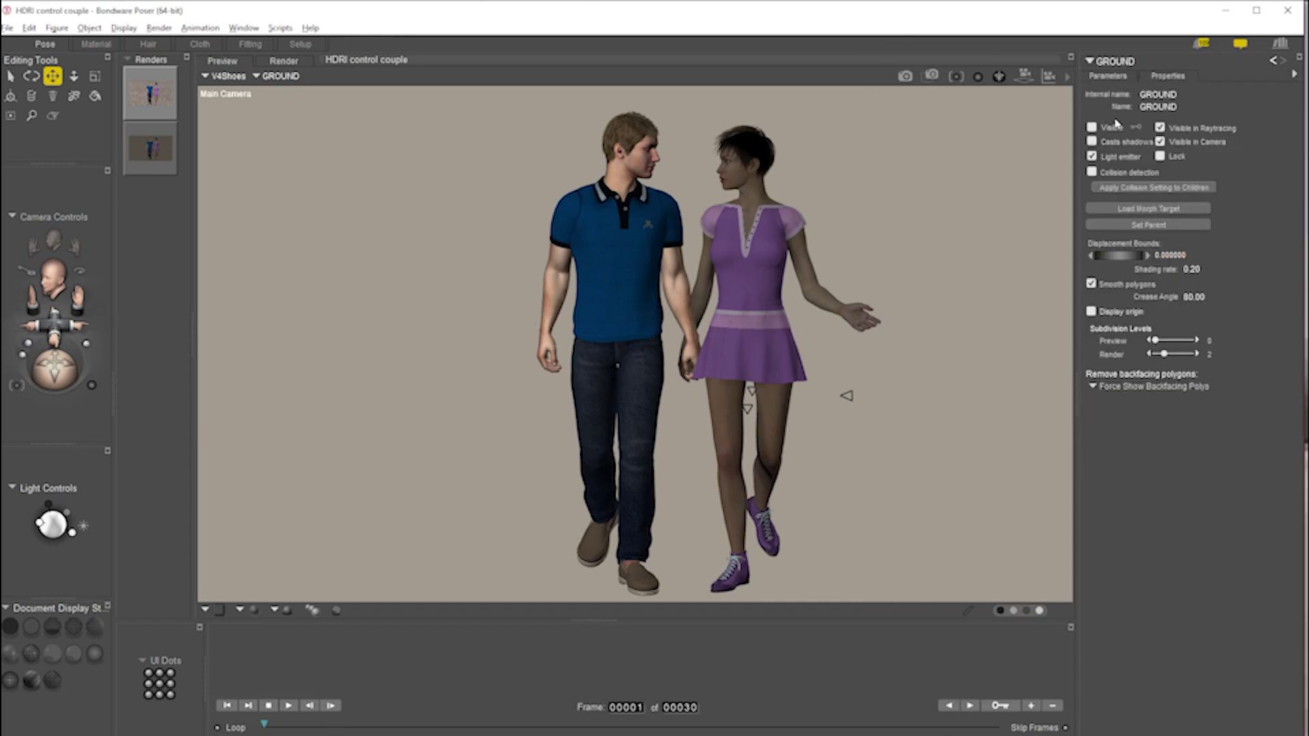
click(1092, 127)
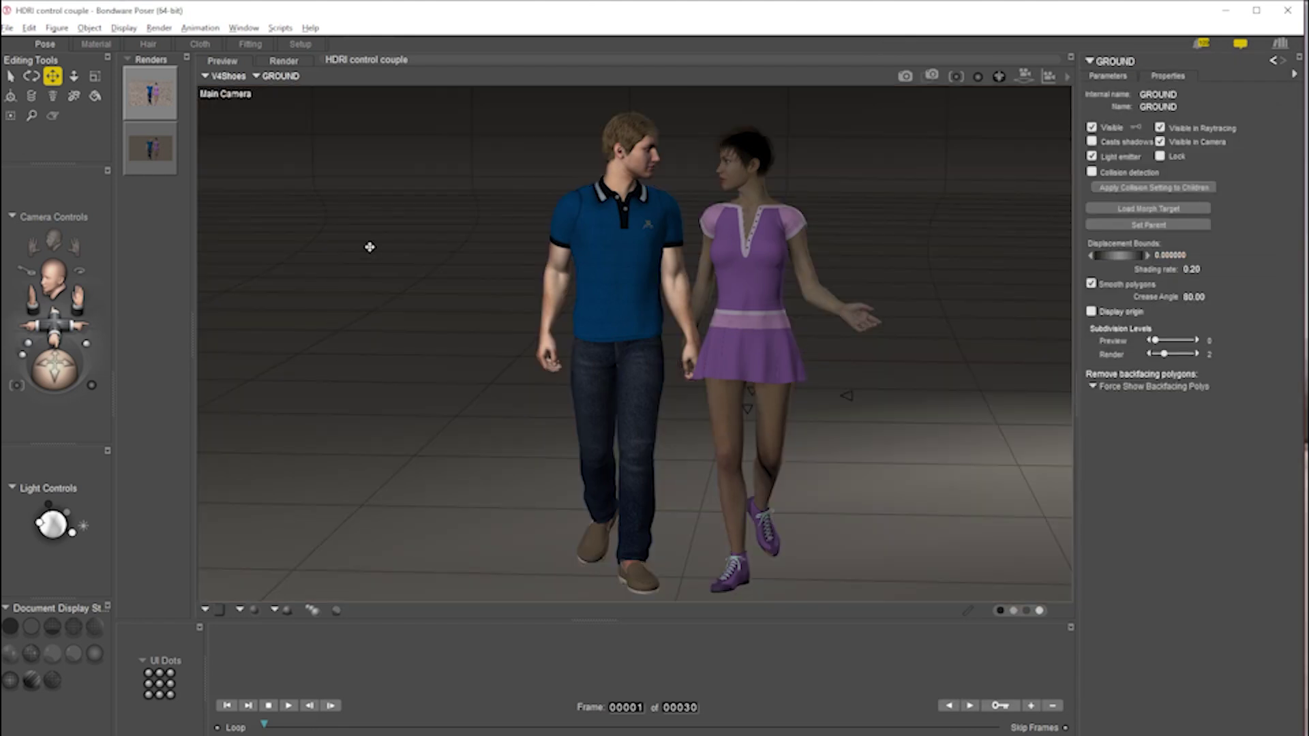
drag(1248, 116, 948, 70)
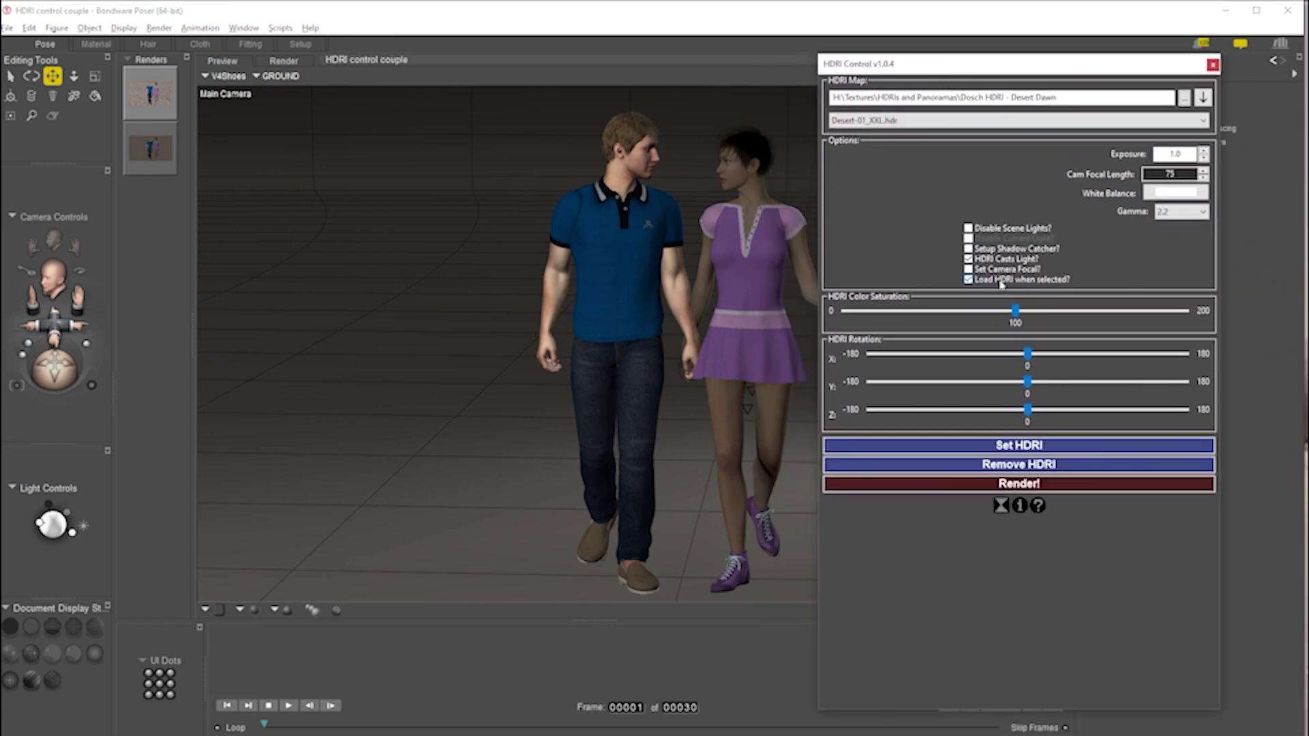
- Enable the Setup Shadow Catcher option, render the couple, move HDRI Control aside, and render again from a wider view
click(968, 249)
click(1041, 490)
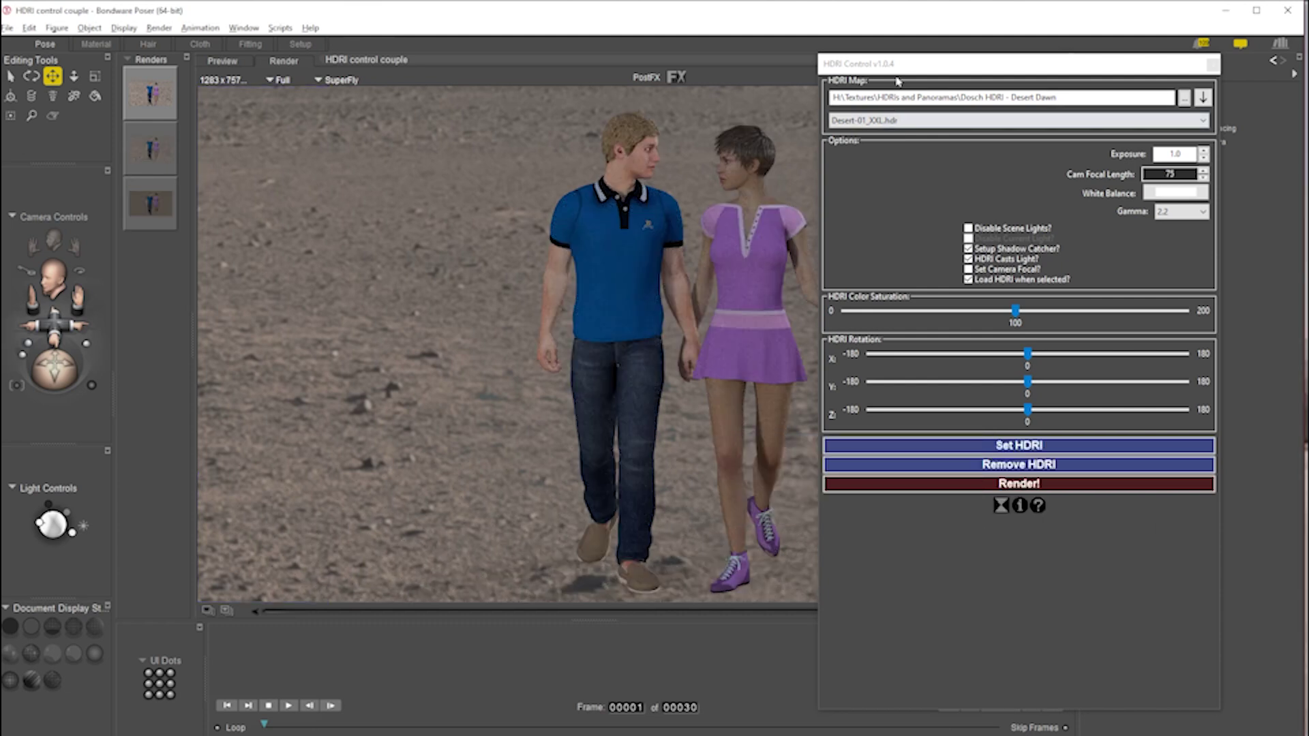
drag(895, 67, 1308, 76)
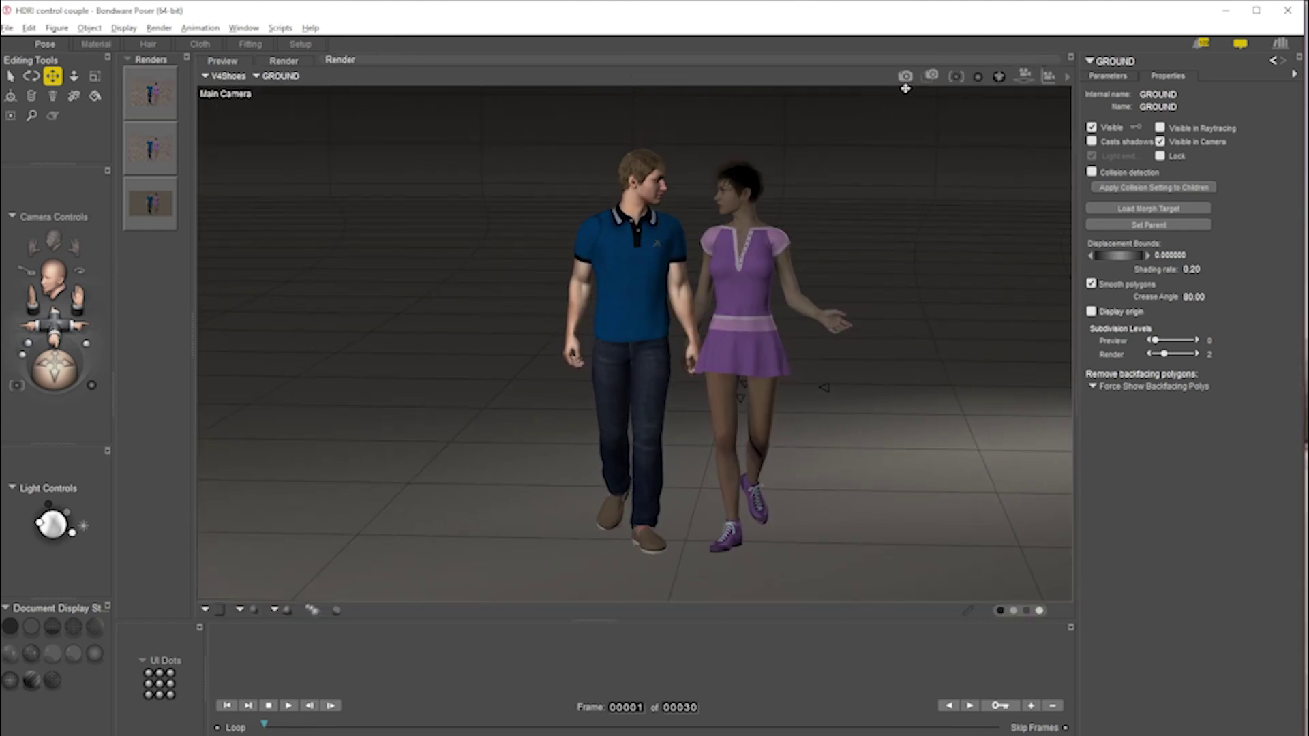
click(906, 76)
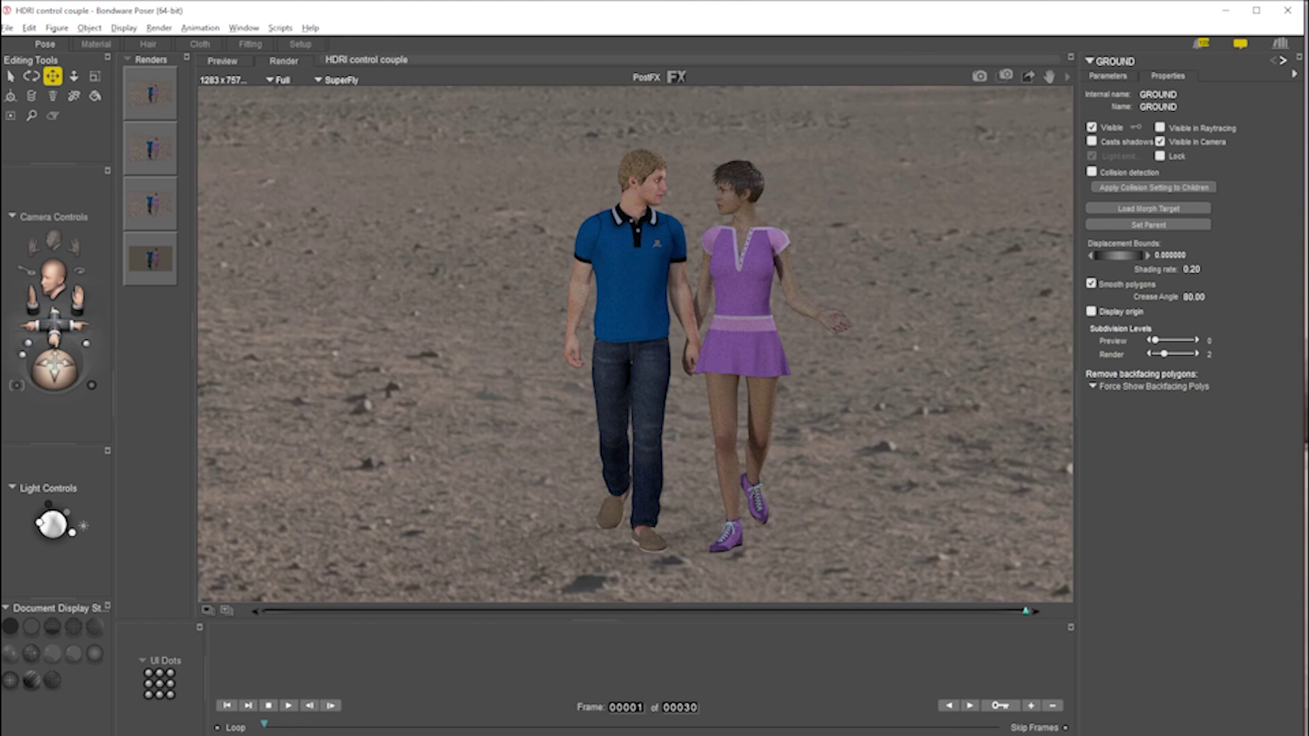
- Check the preview and a stored render, examine the Desert-01_XXL.hdr panorama in Photoshop, and return to Poser
click(222, 61)
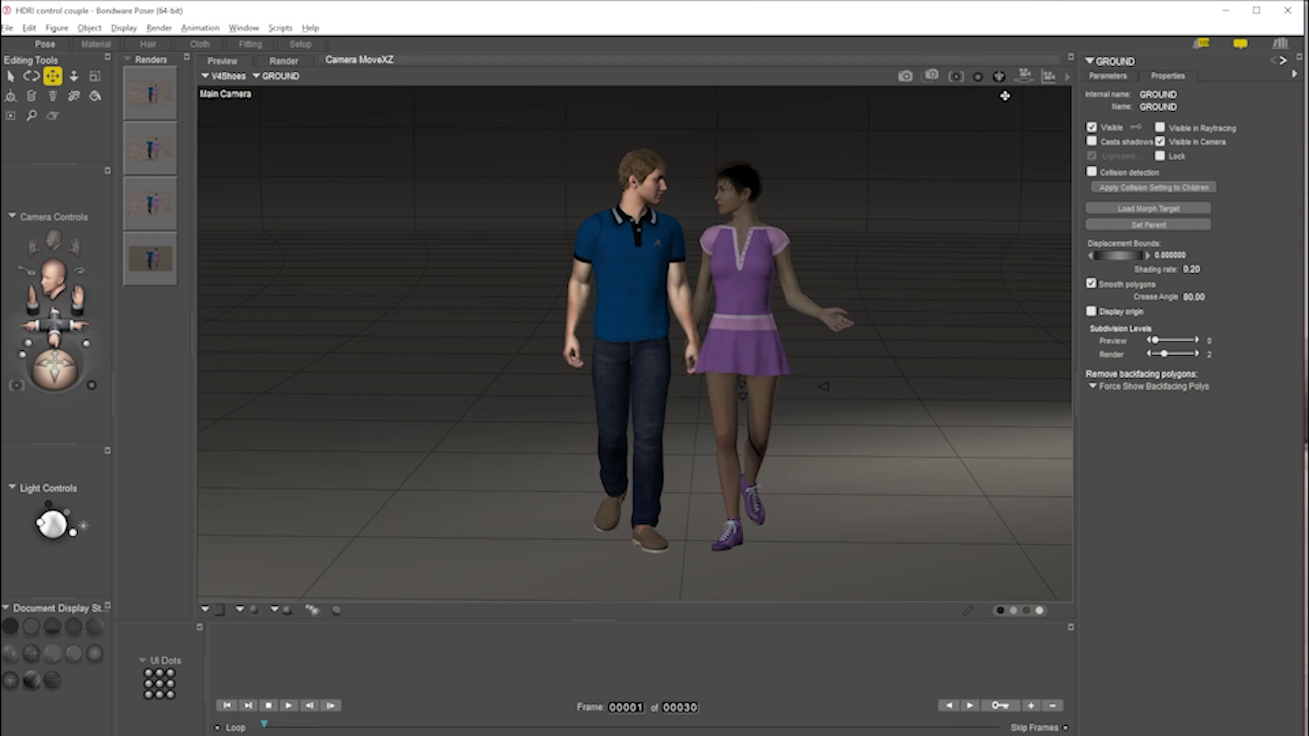
click(161, 116)
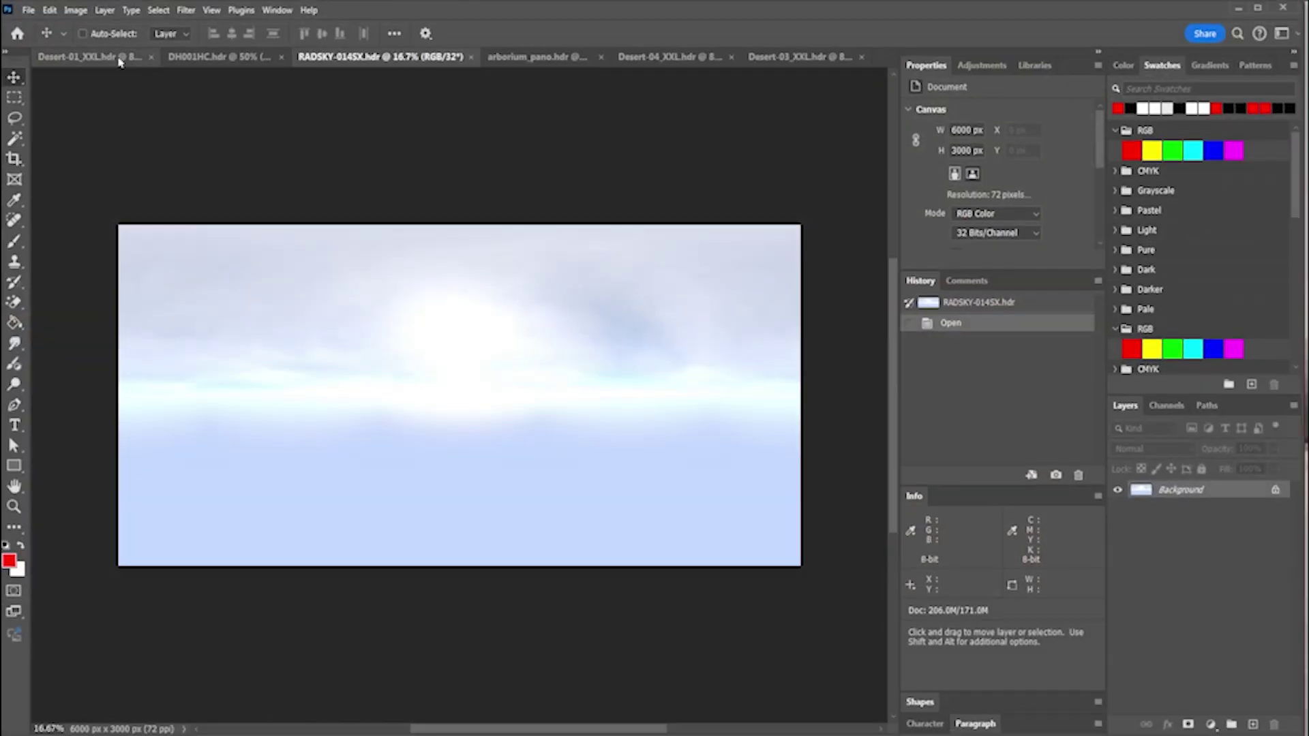
click(89, 57)
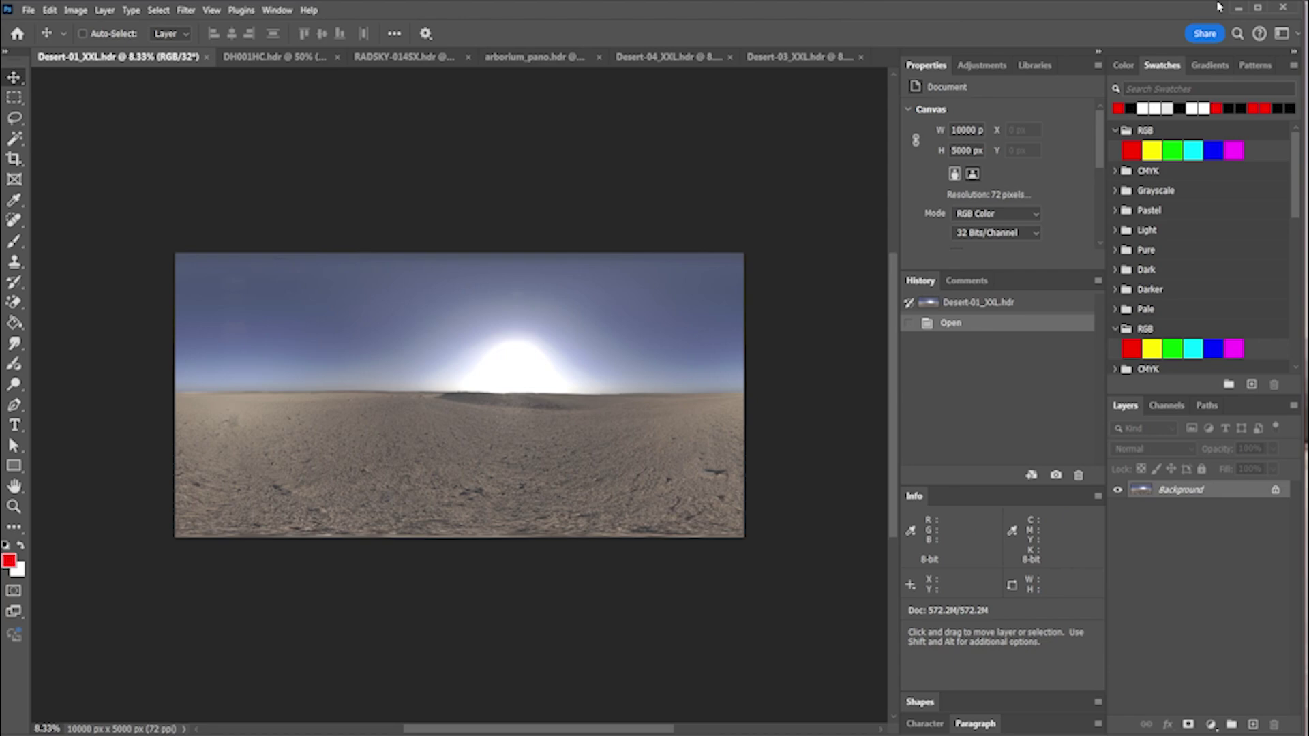
click(1238, 8)
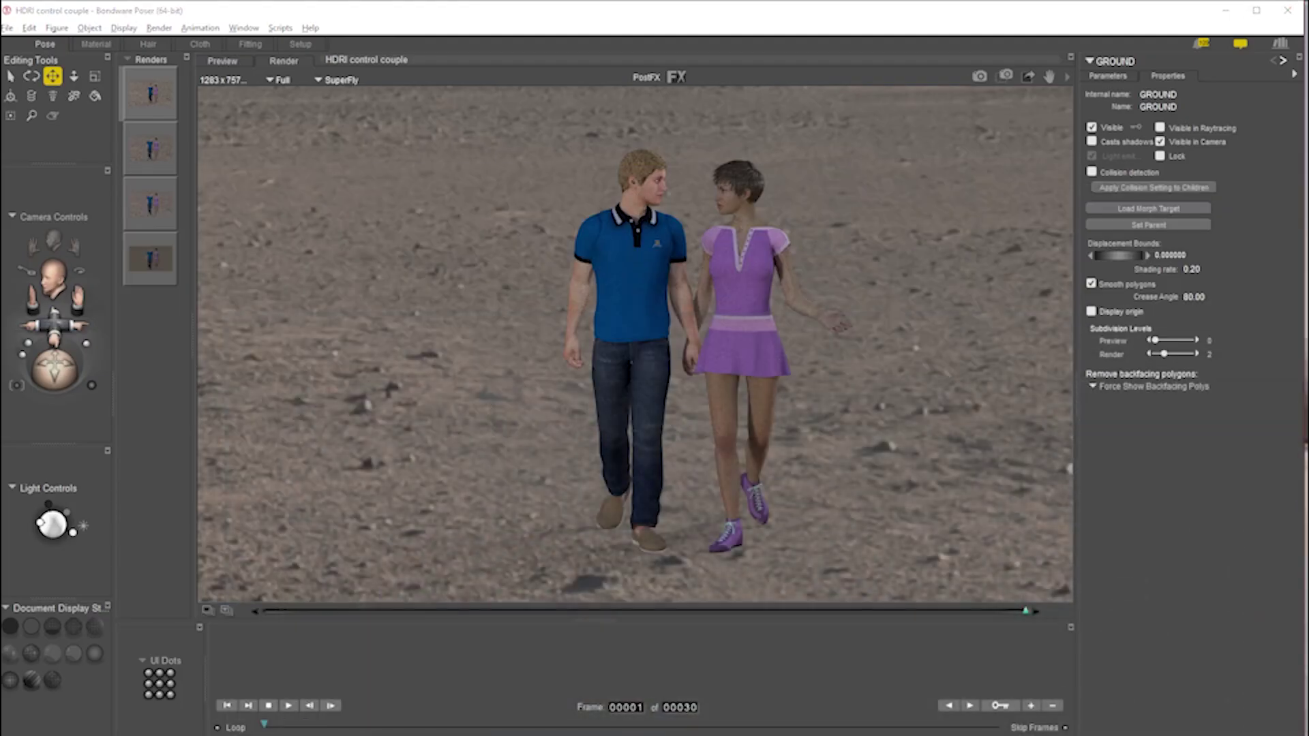
- Bring back HDRI Control, rotate the HDRI to 115 on the Y axis, and render the couple
drag(1095, 39, 1097, 52)
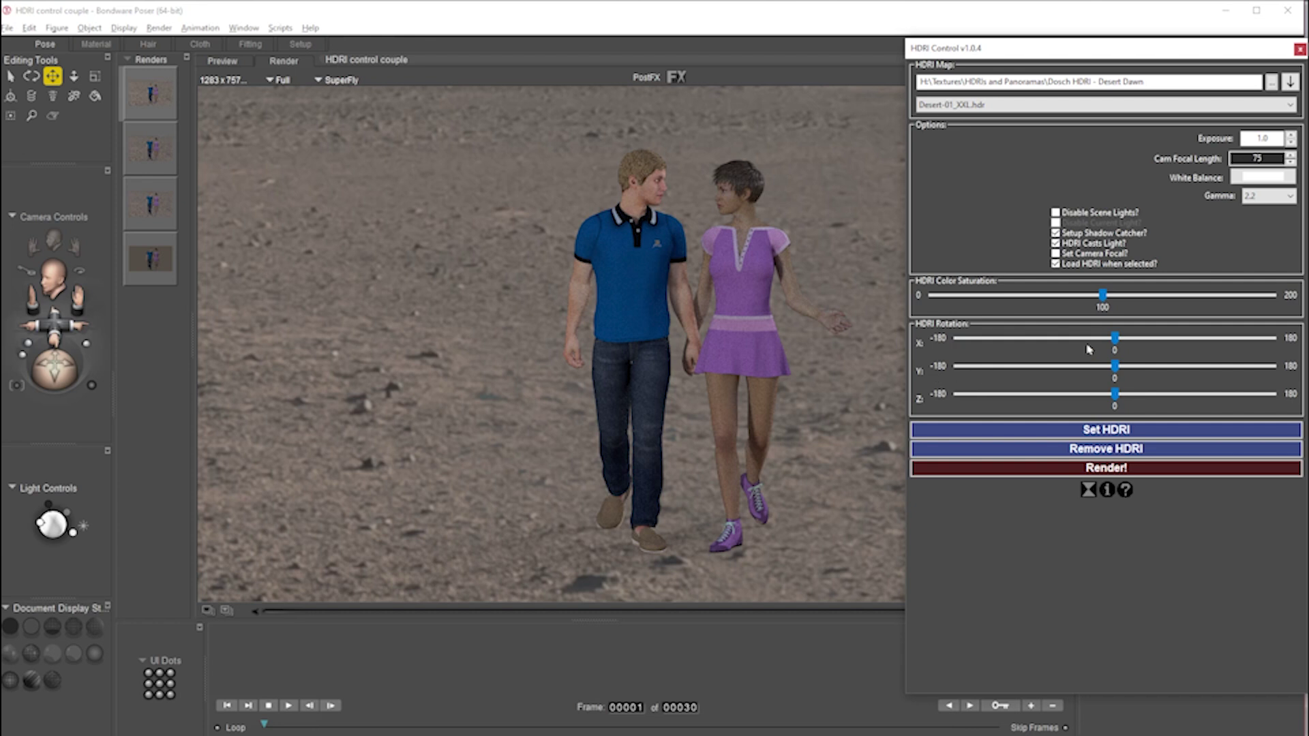
drag(1117, 367, 1225, 370)
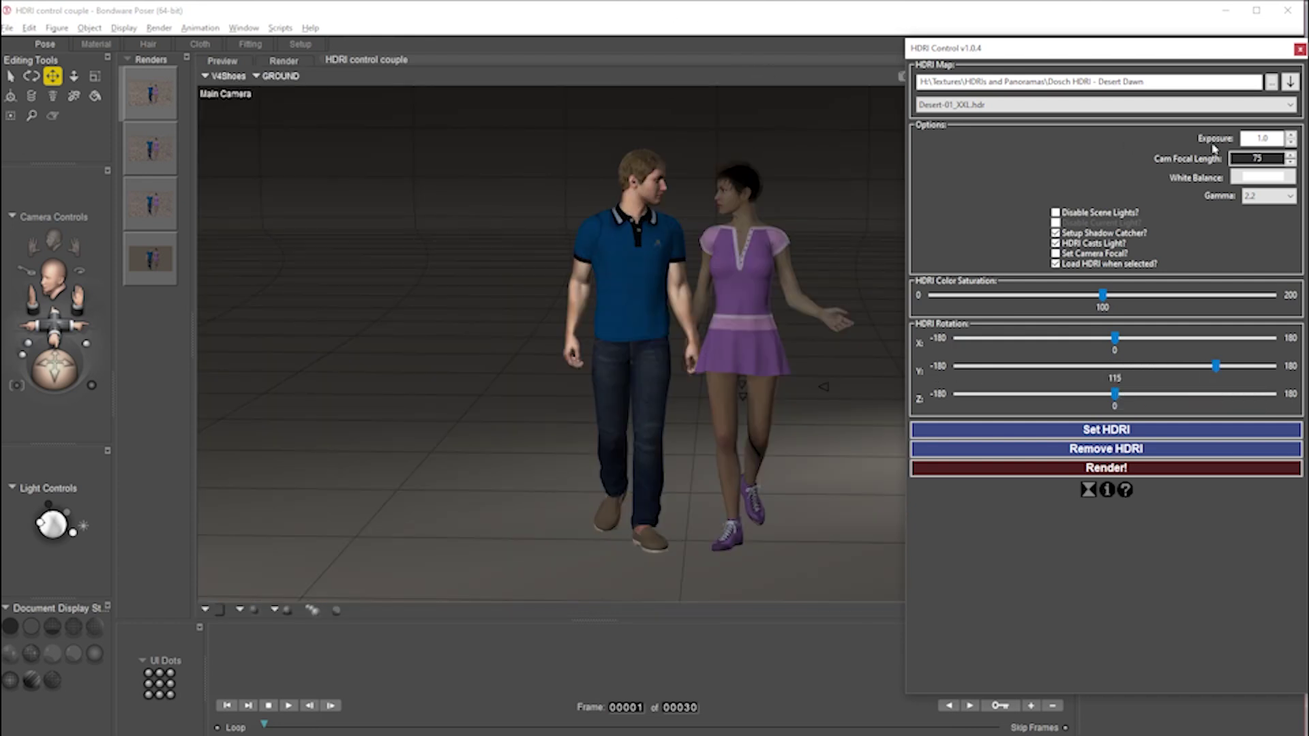
click(1139, 469)
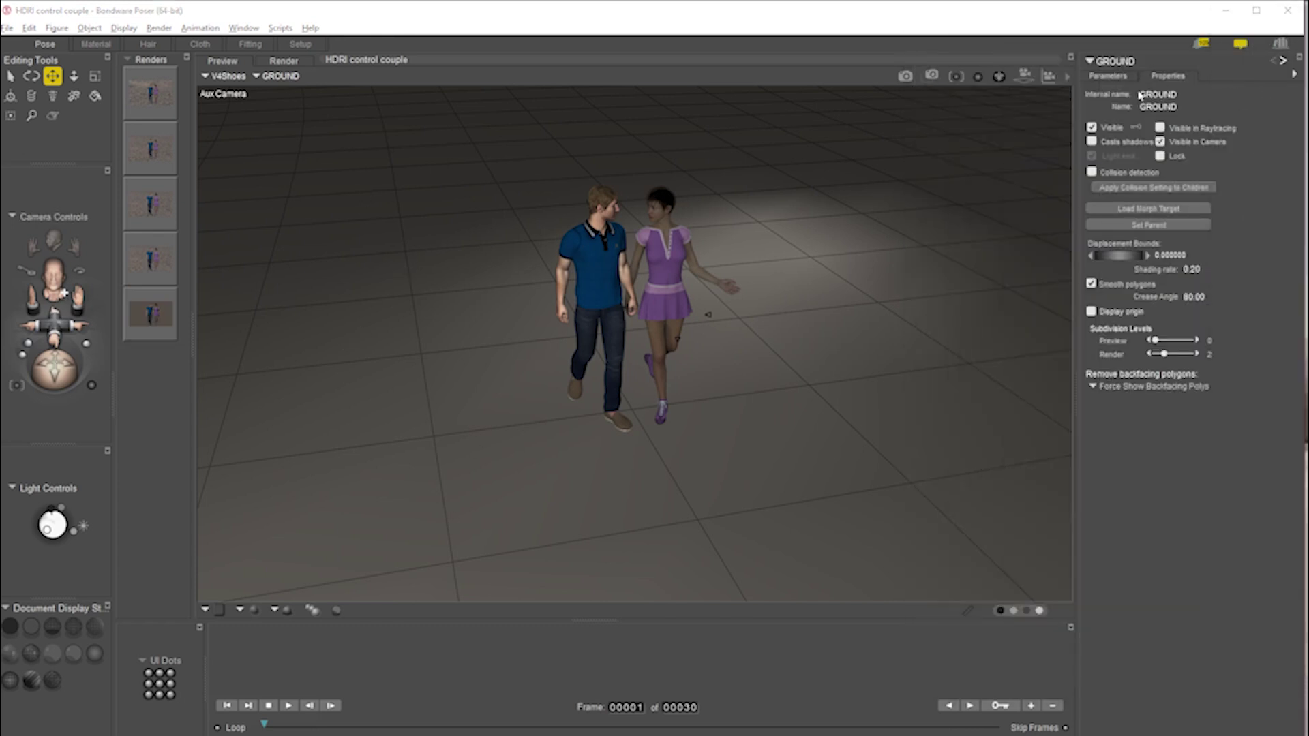
- Hide the GROUND prop and pull the Aux Camera back until the scene lights around the couple are in view
click(1092, 127)
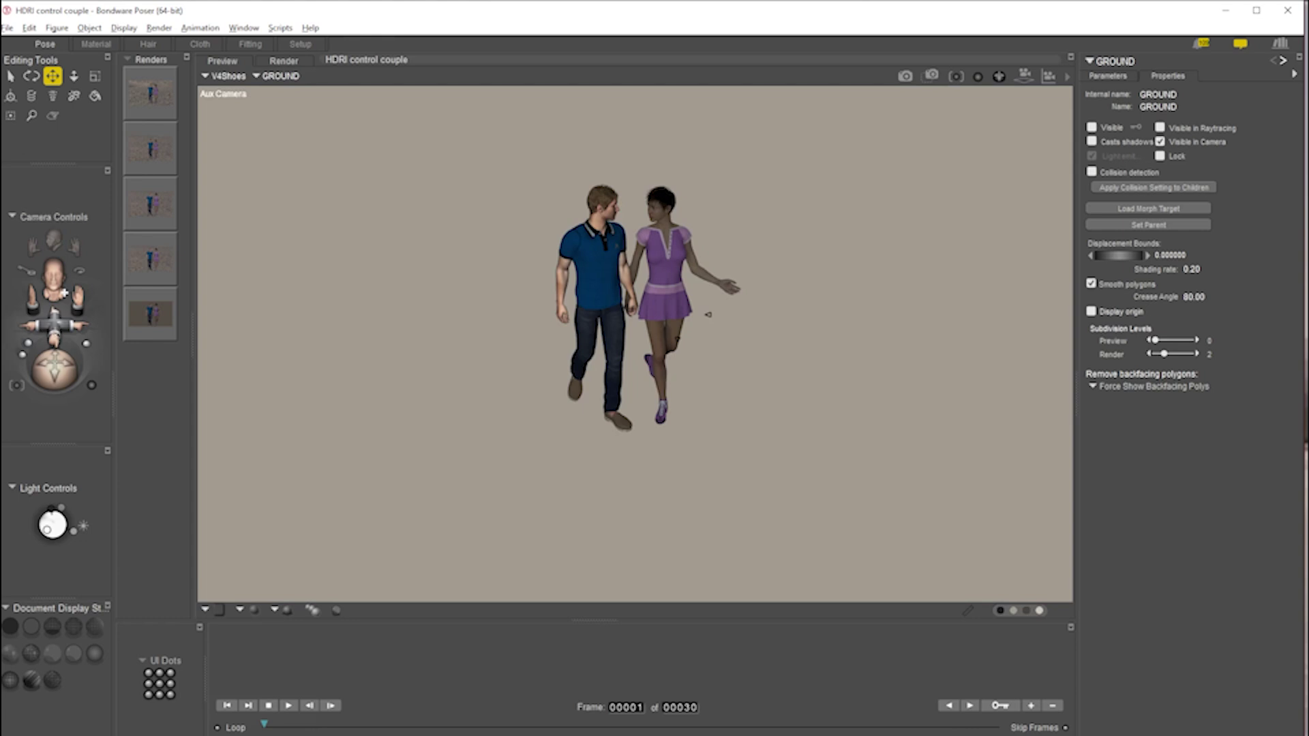
drag(55, 324, 54, 338)
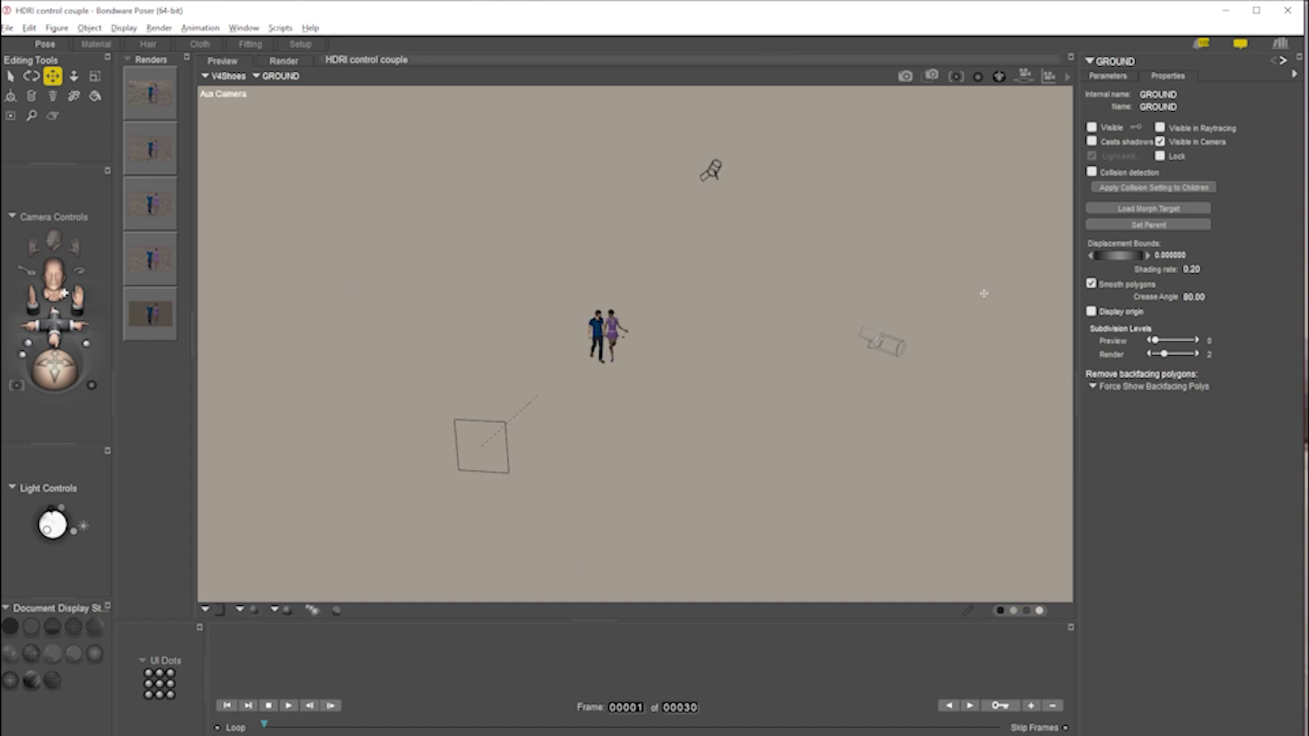
- Show the Background material's nodes in the Material room and move the HSV node clear of the others
click(95, 44)
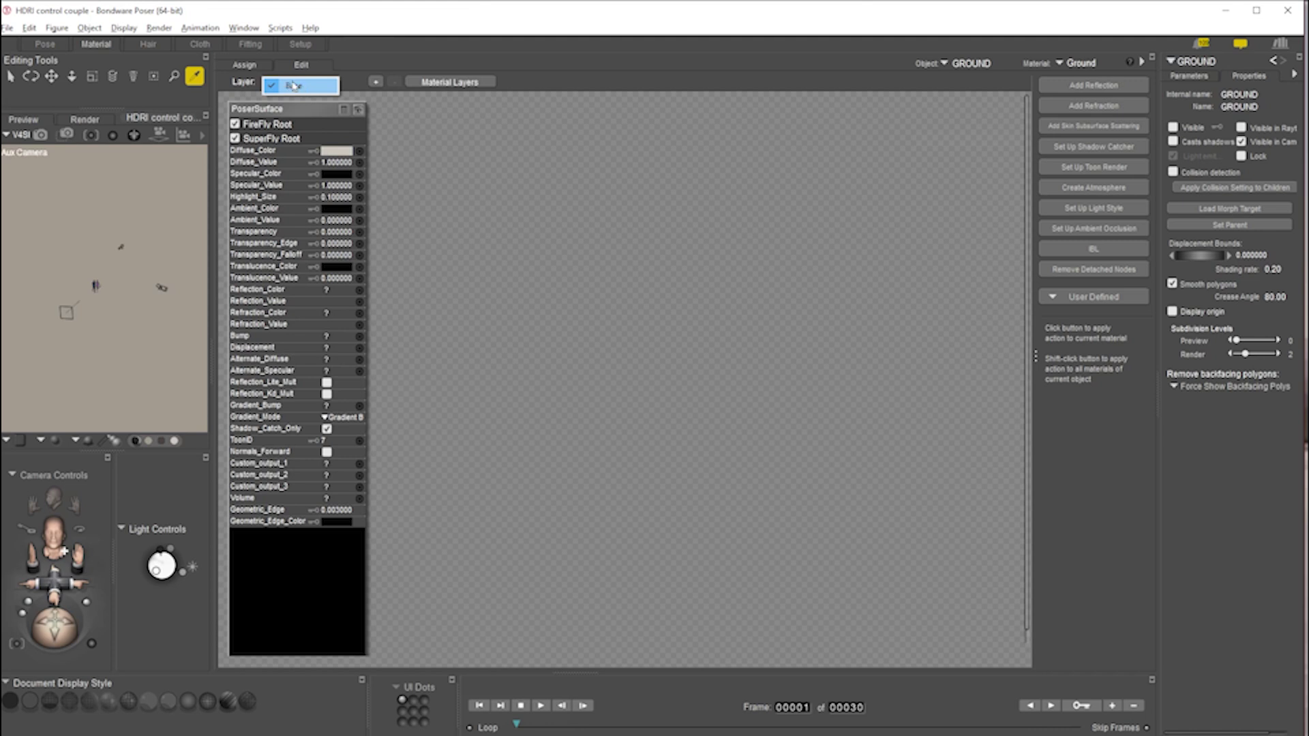
click(962, 63)
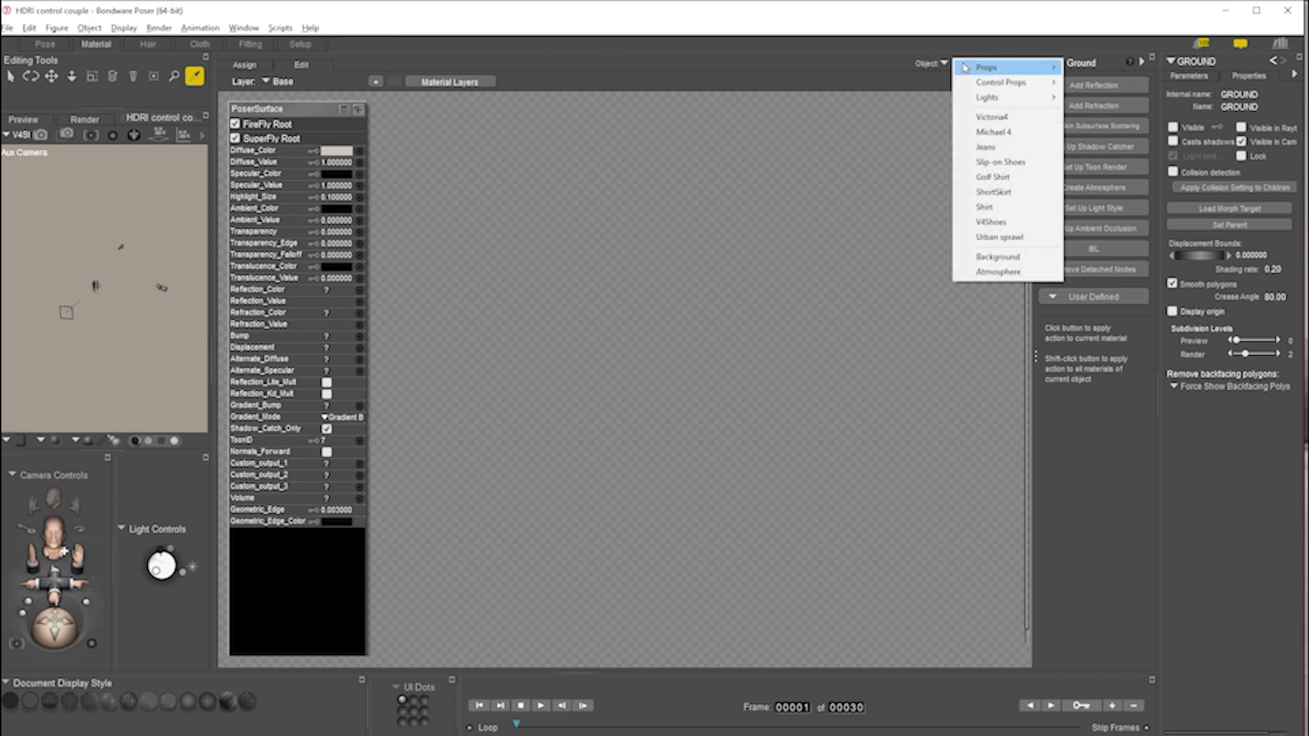
key(Escape)
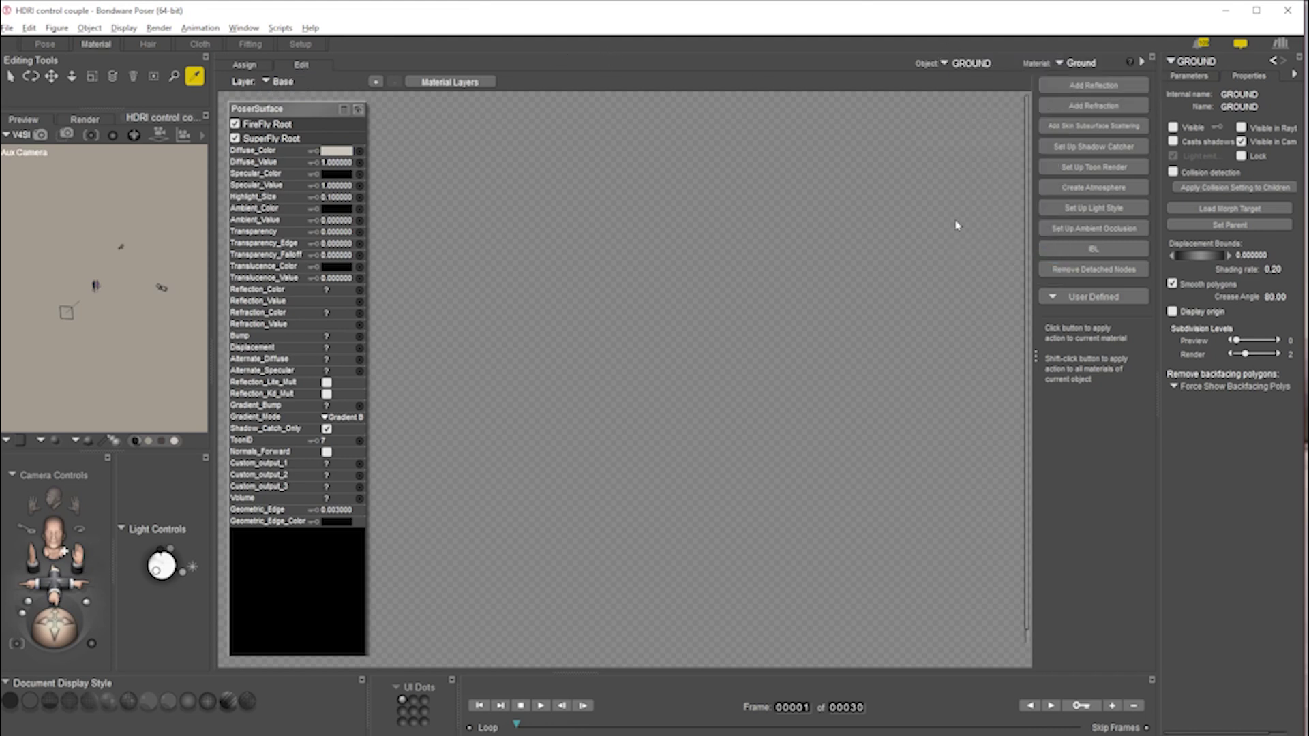
click(978, 63)
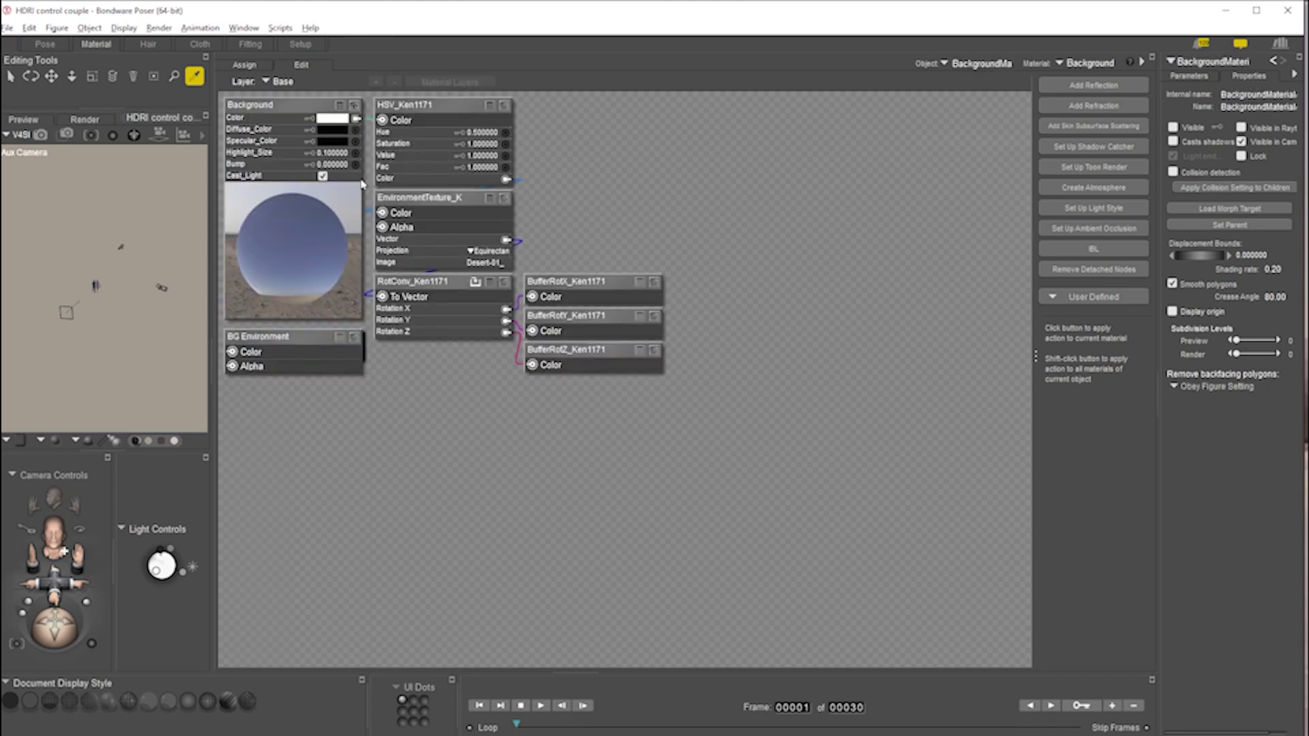
drag(418, 109, 688, 114)
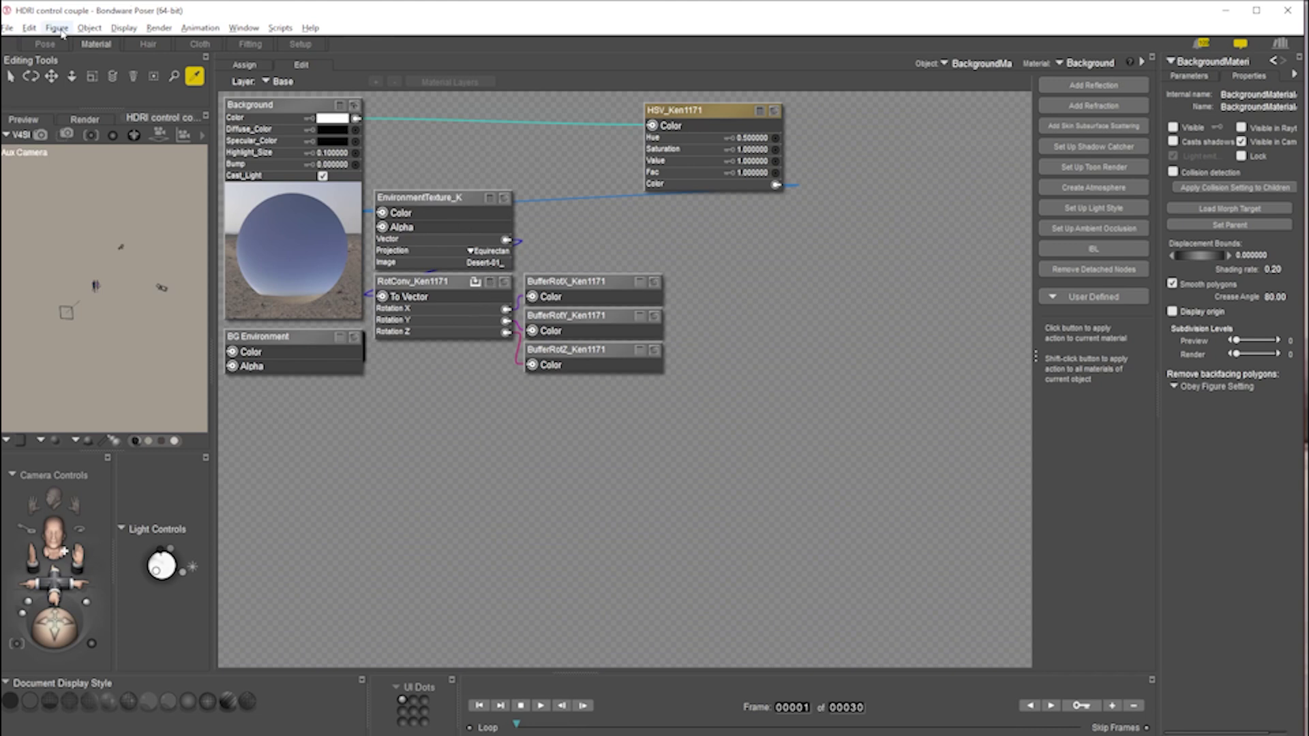
- Return to the Pose room, switch to the Main Camera, and display the latest render
click(45, 45)
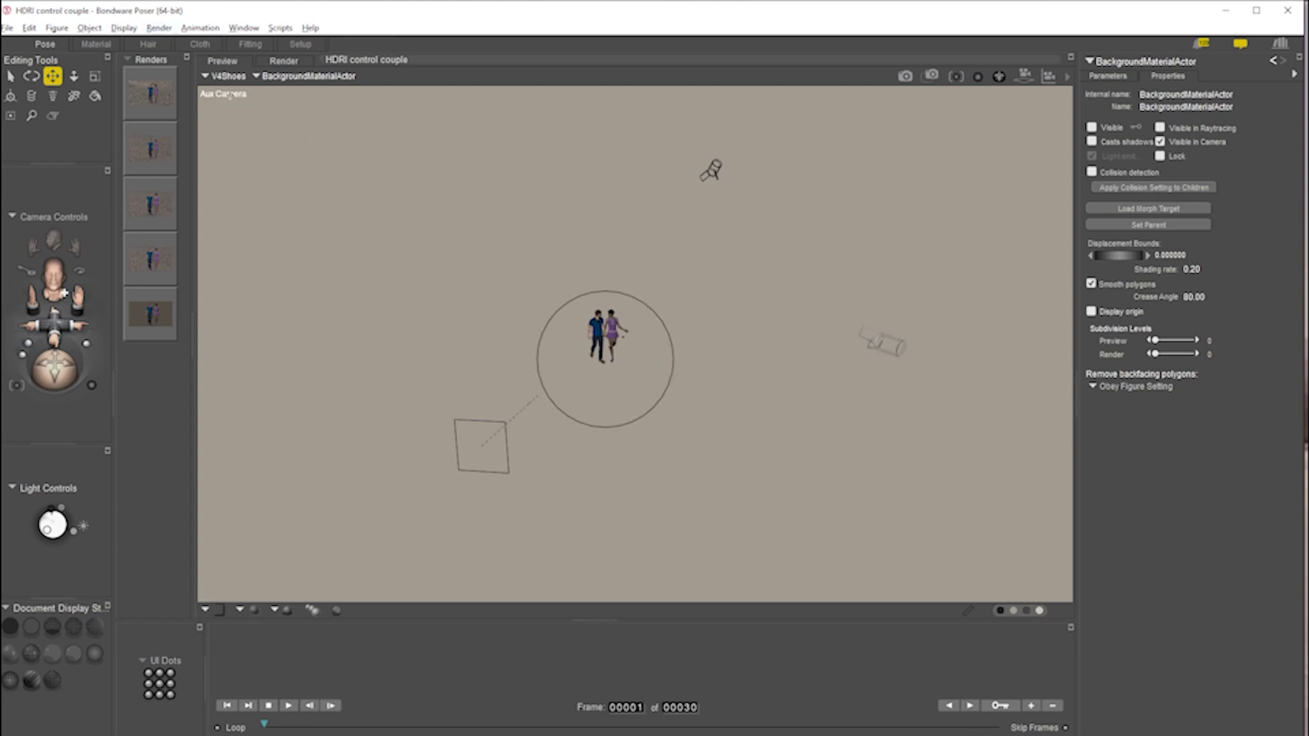
key(ctrl+m)
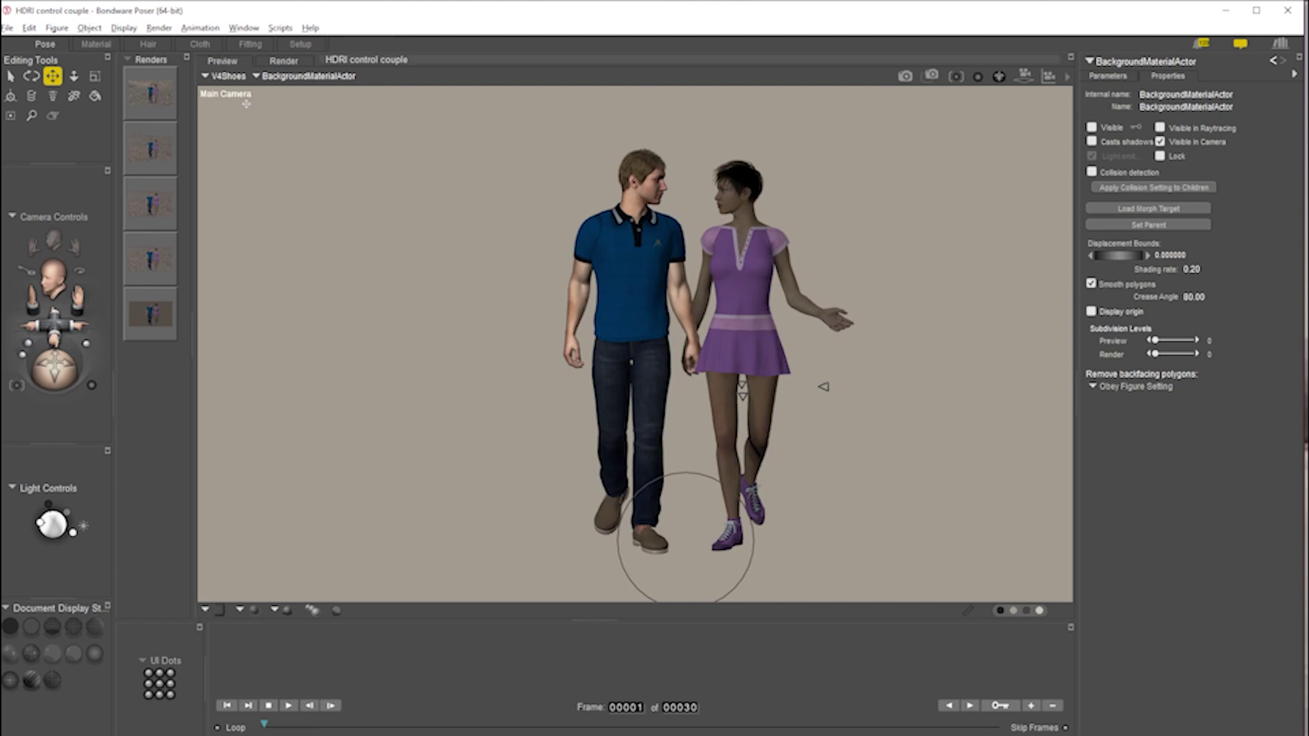
click(149, 100)
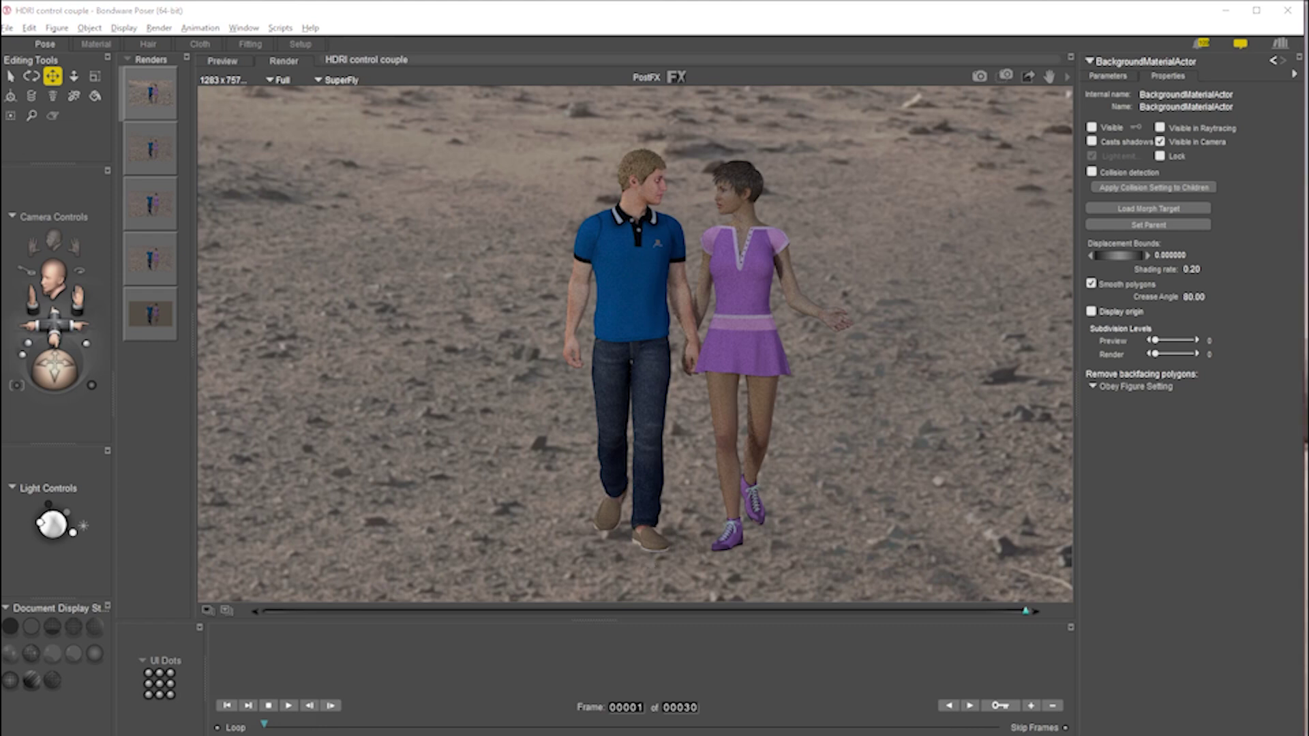
- Bring HDRI Control beside the figures, enable Disable Scene Lights, and render the couple lit only by the HDRI
drag(1054, 25, 924, 68)
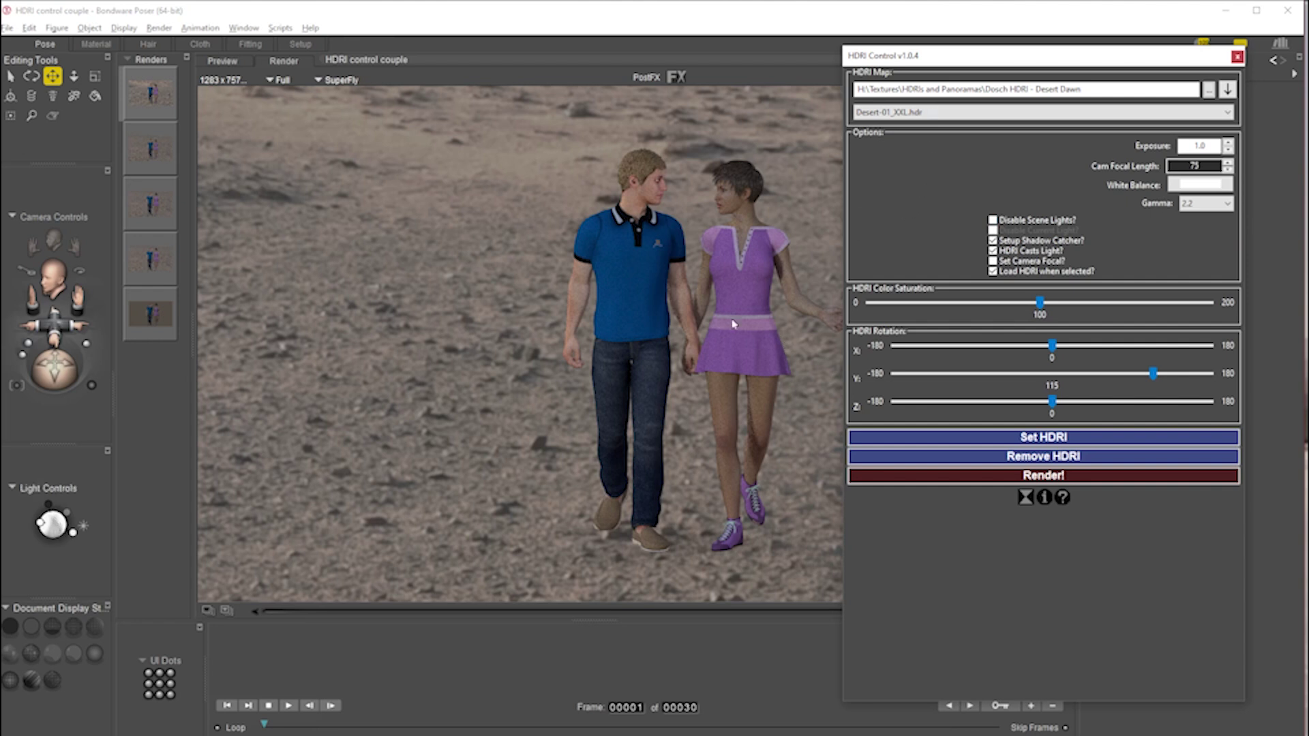
click(992, 220)
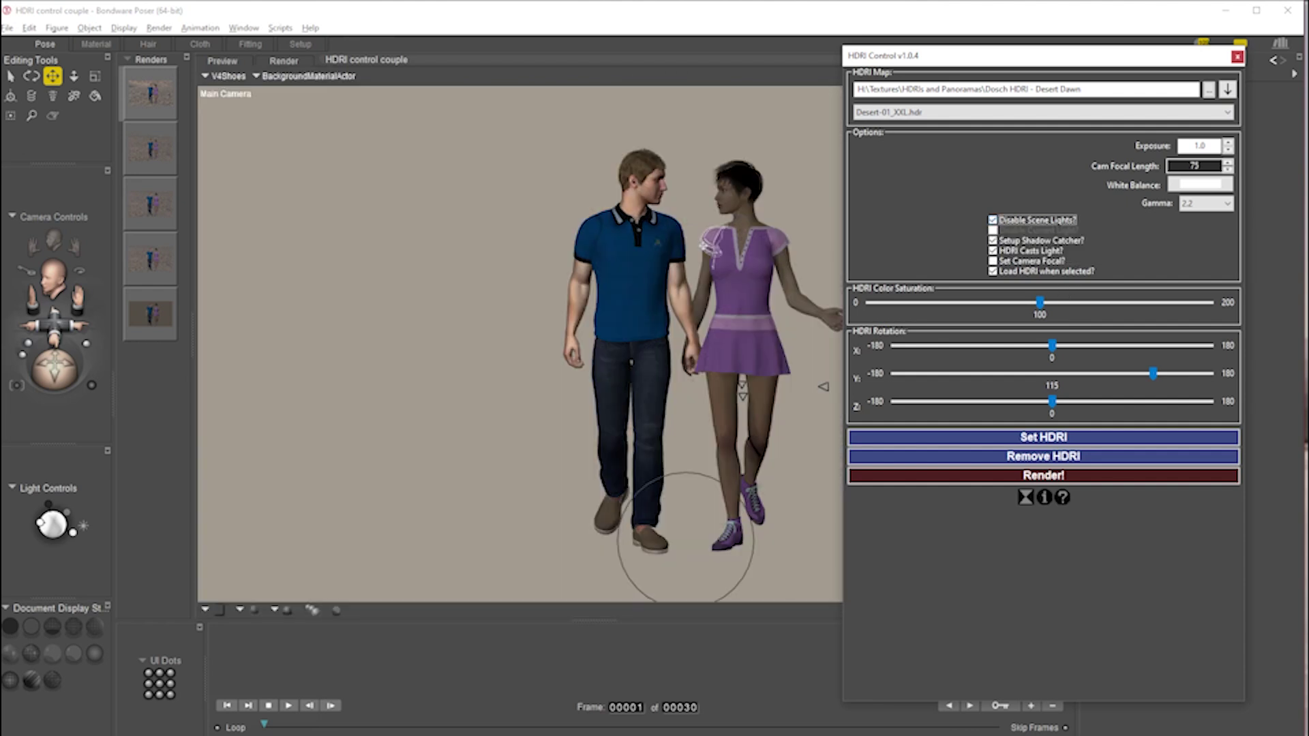
click(1050, 475)
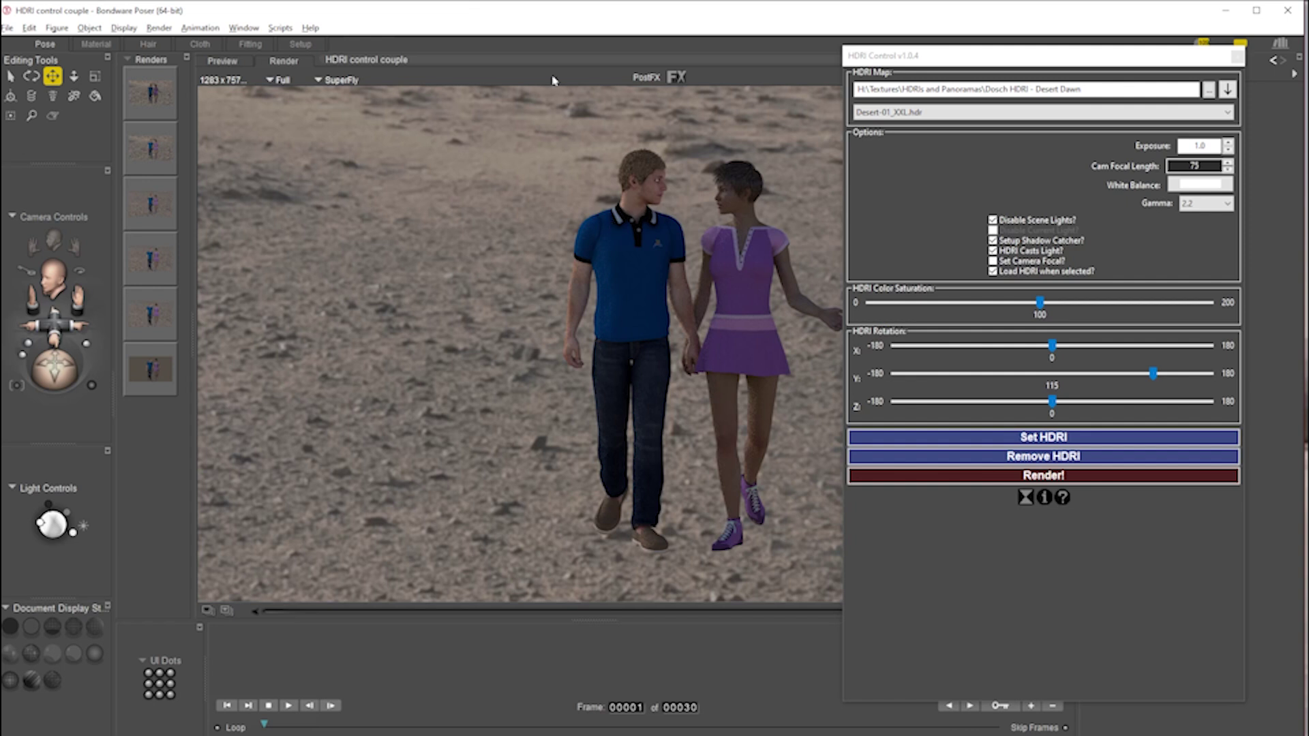
click(861, 481)
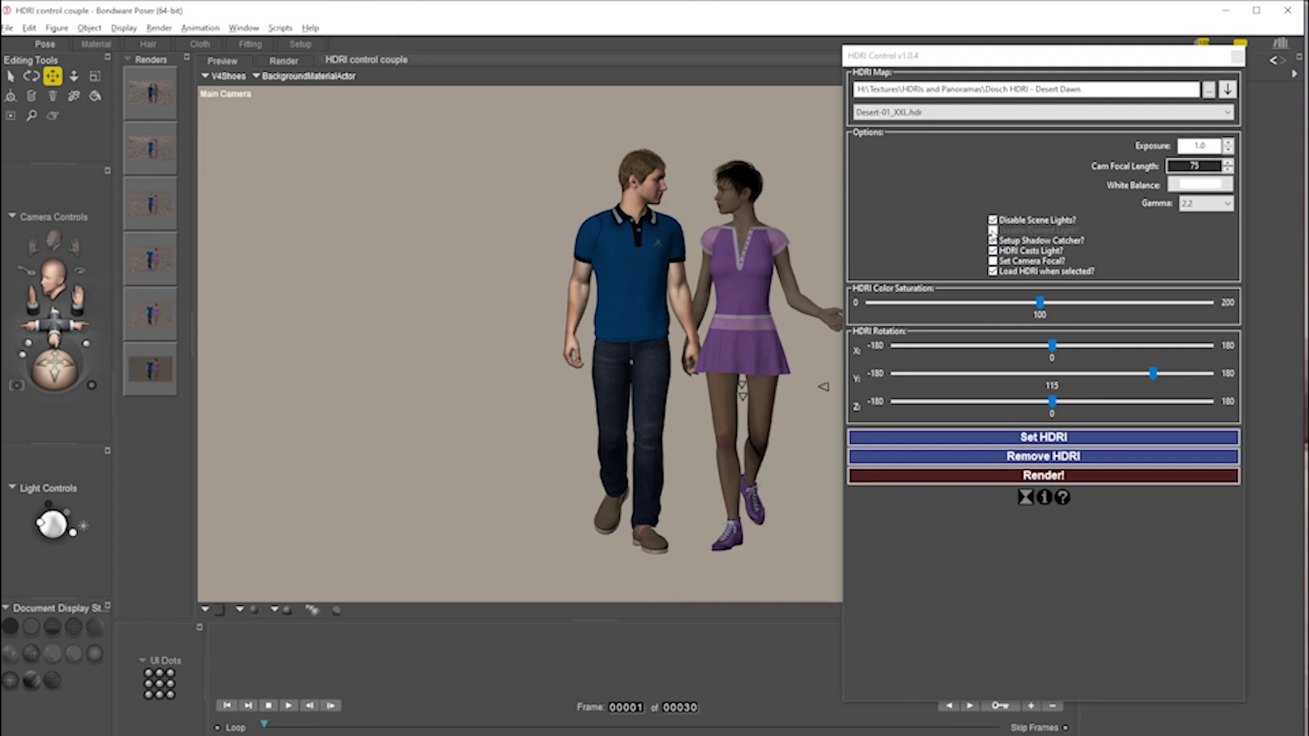
- Select Light 2, move HDRI Control off the properties, and make Light 1 the current light instead
click(78, 525)
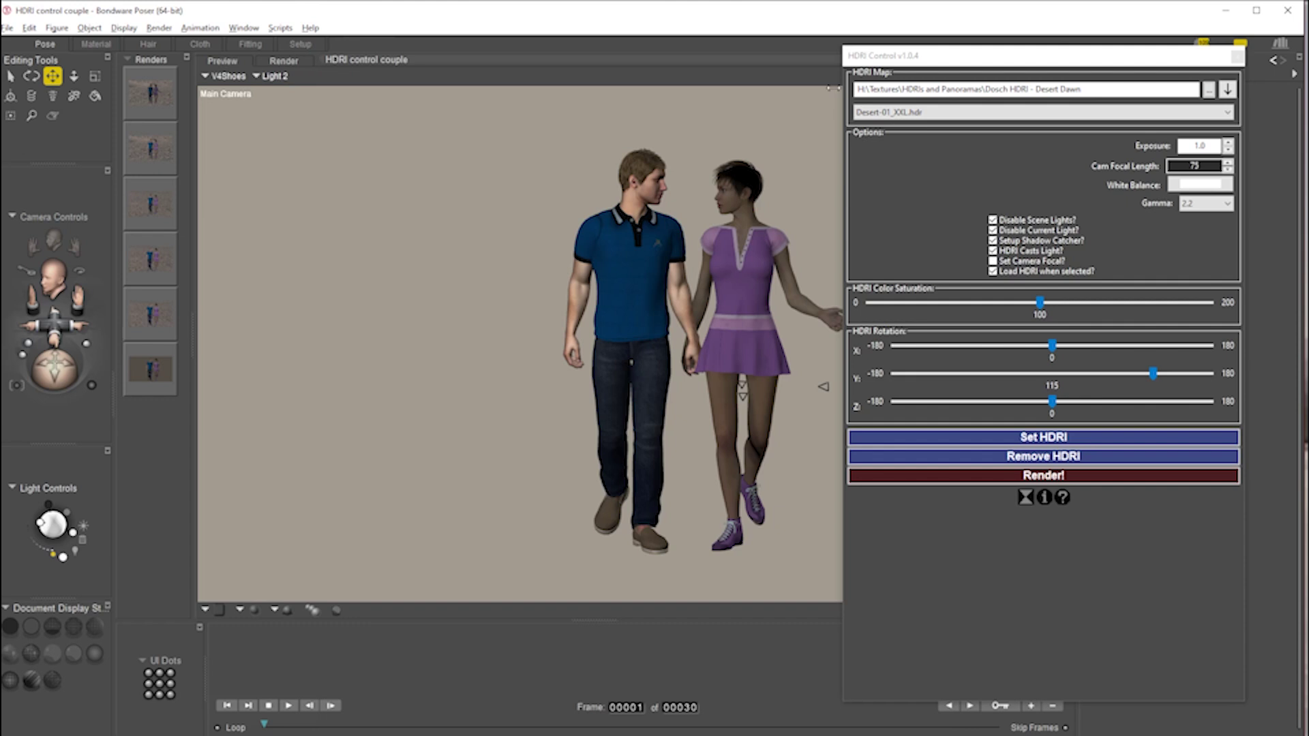
drag(1009, 55, 1228, 58)
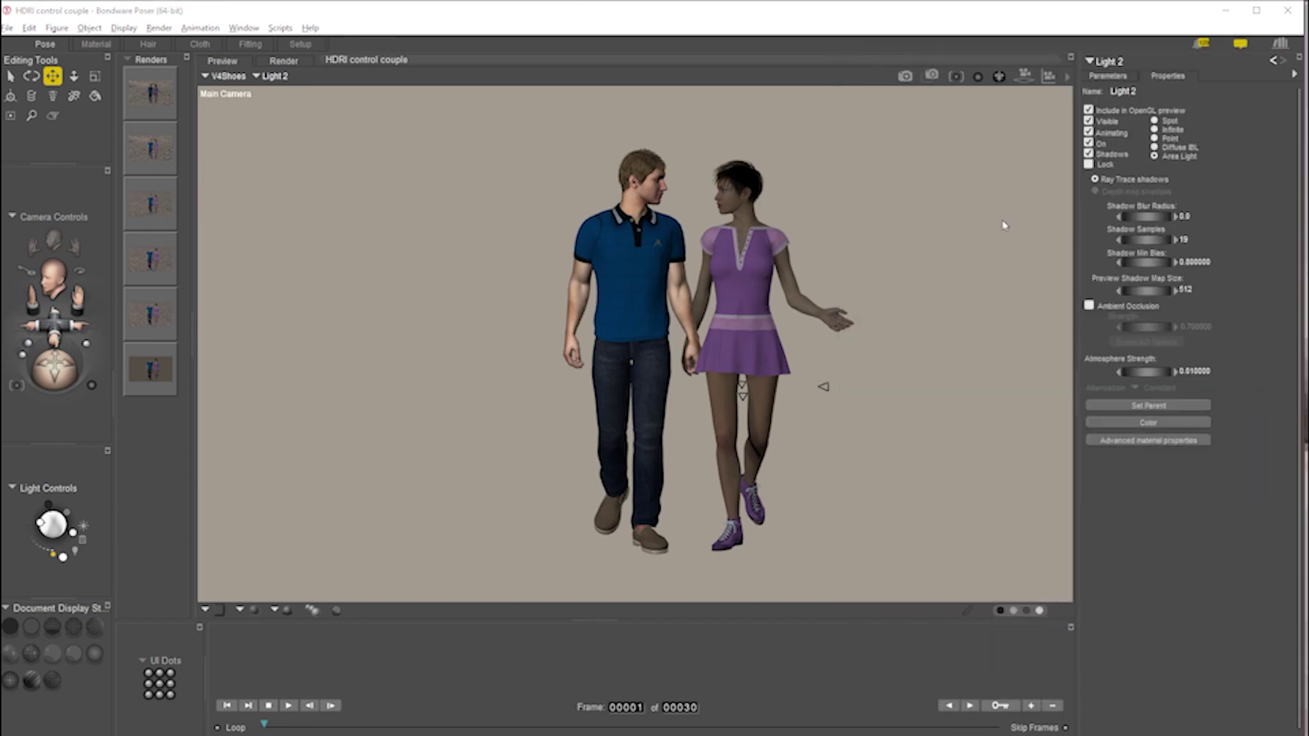
click(1112, 62)
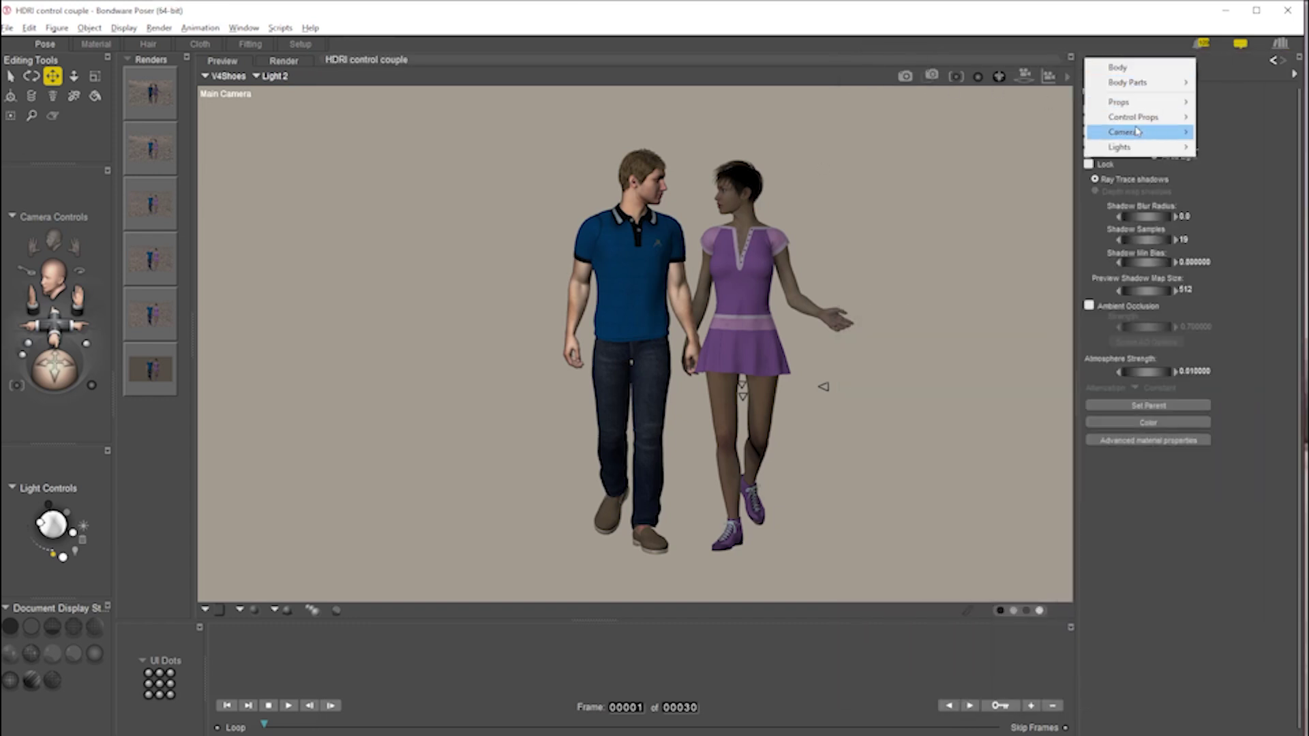
mouse_move(1136, 149)
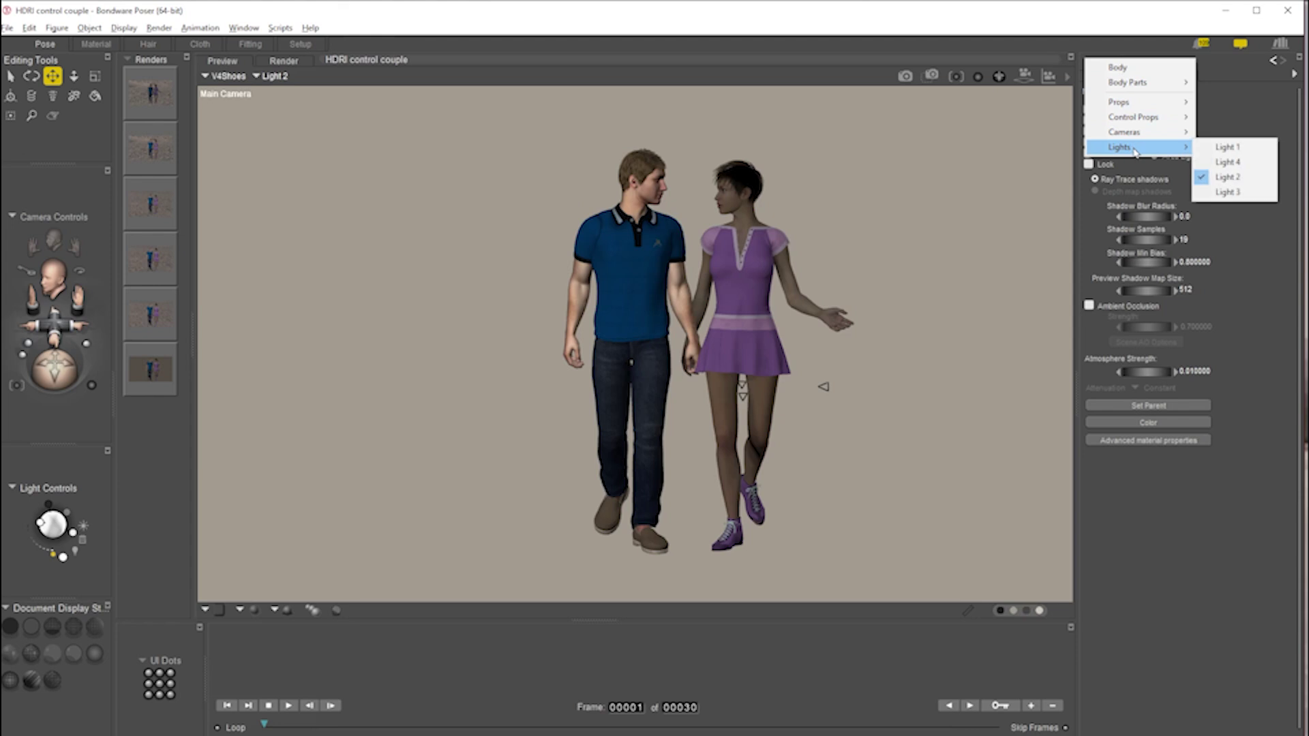
click(1239, 148)
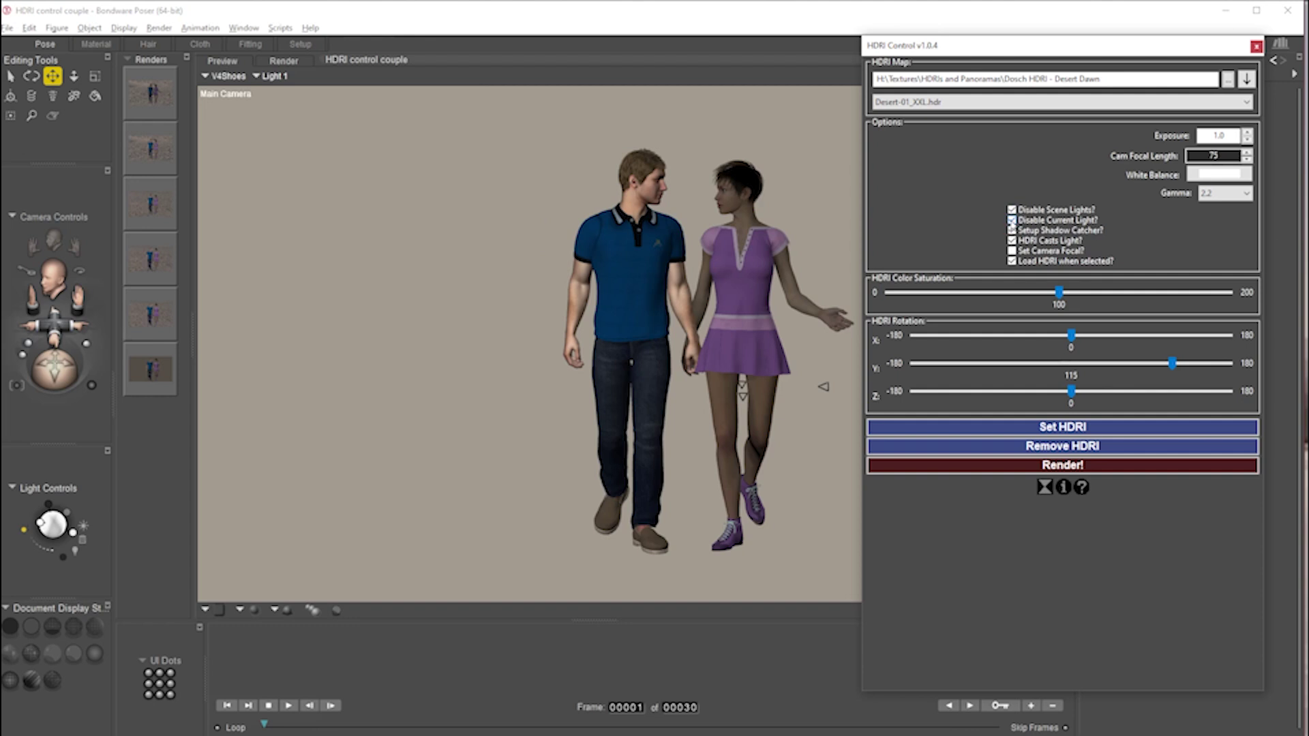
- Toggle Disable Current Light off and on again, turn off HDRI Casts Light, and render the couple
click(1013, 221)
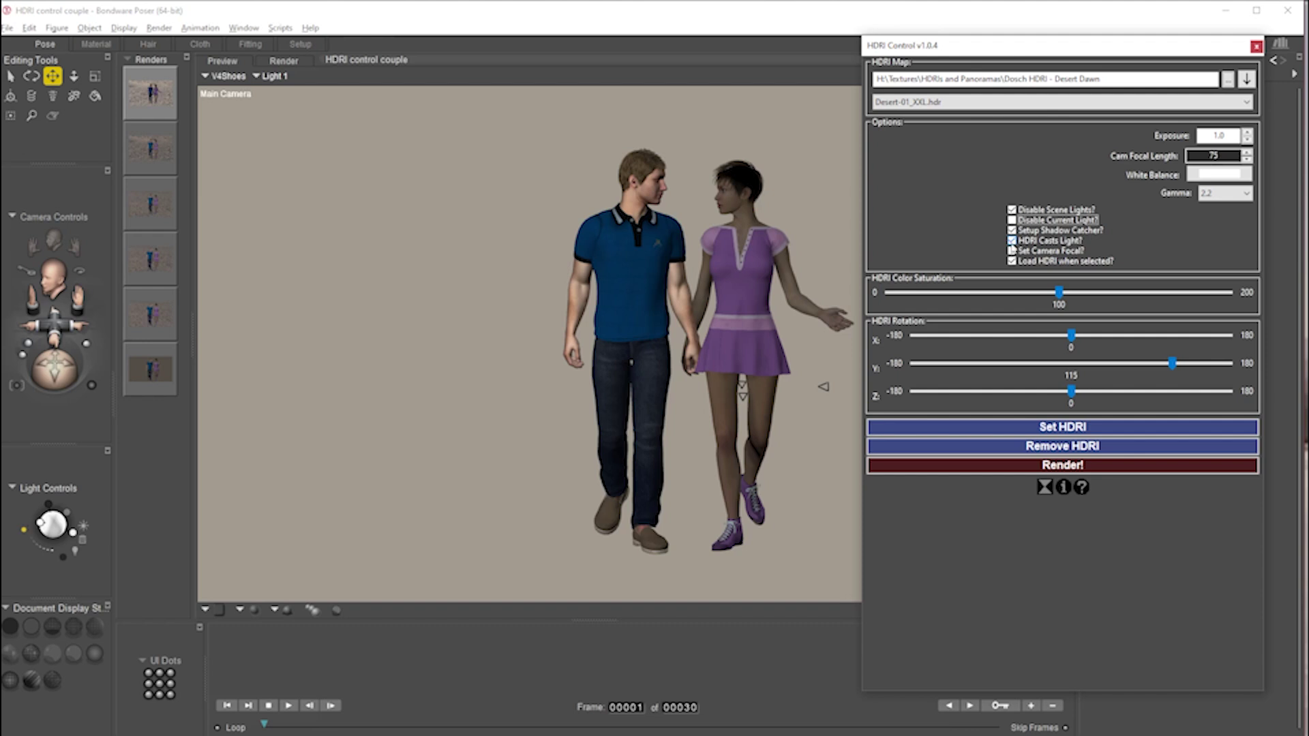
click(1012, 242)
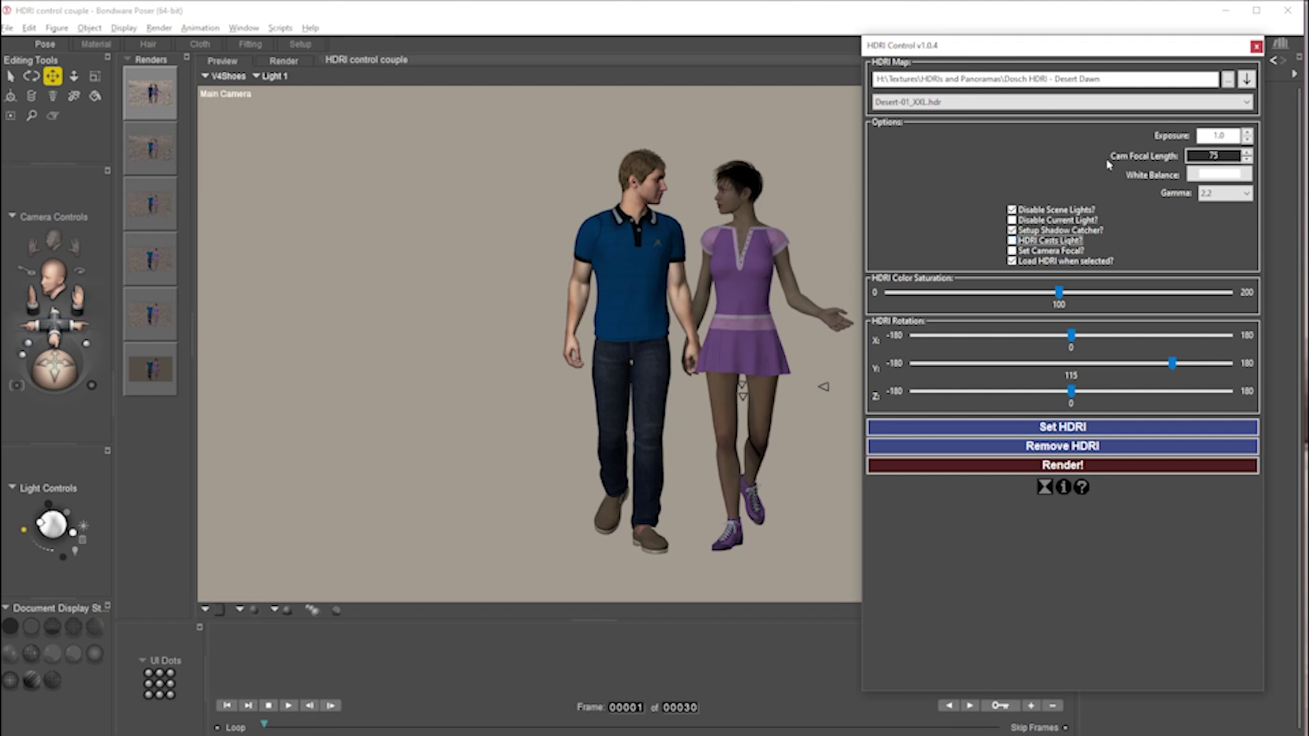
click(1012, 221)
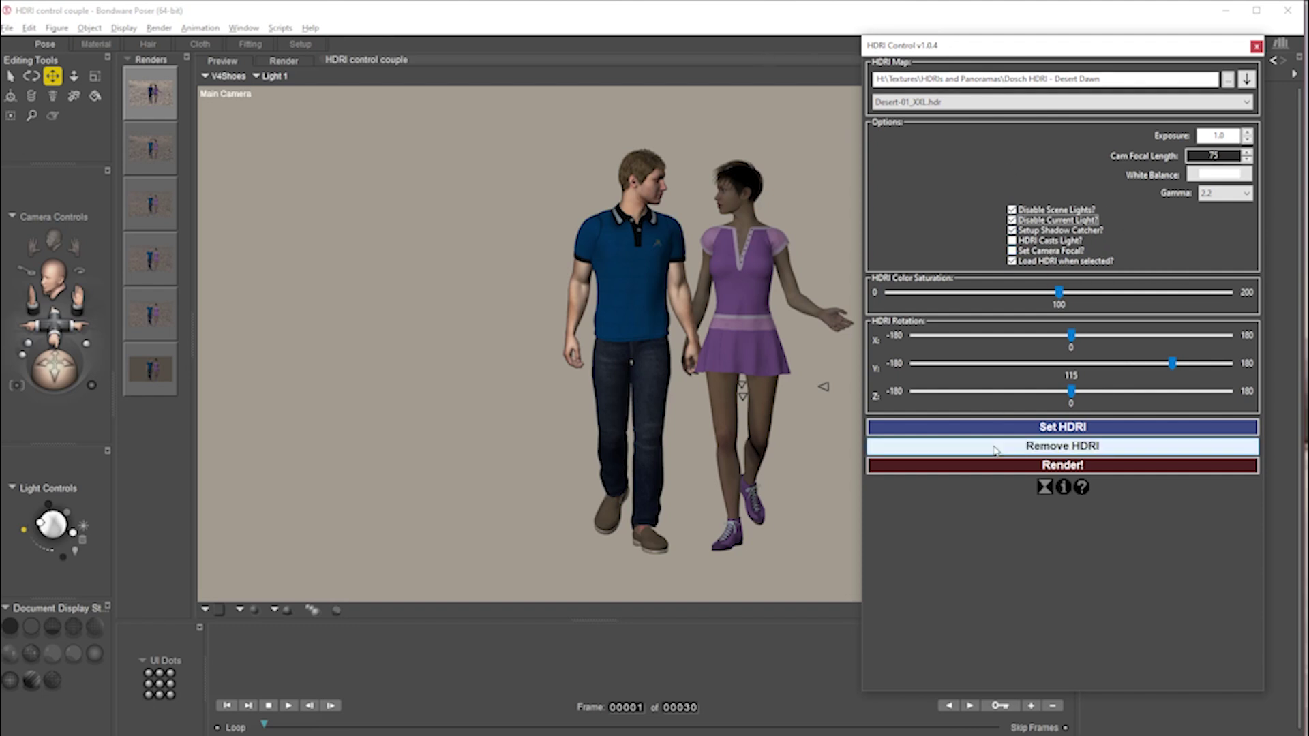
click(1026, 468)
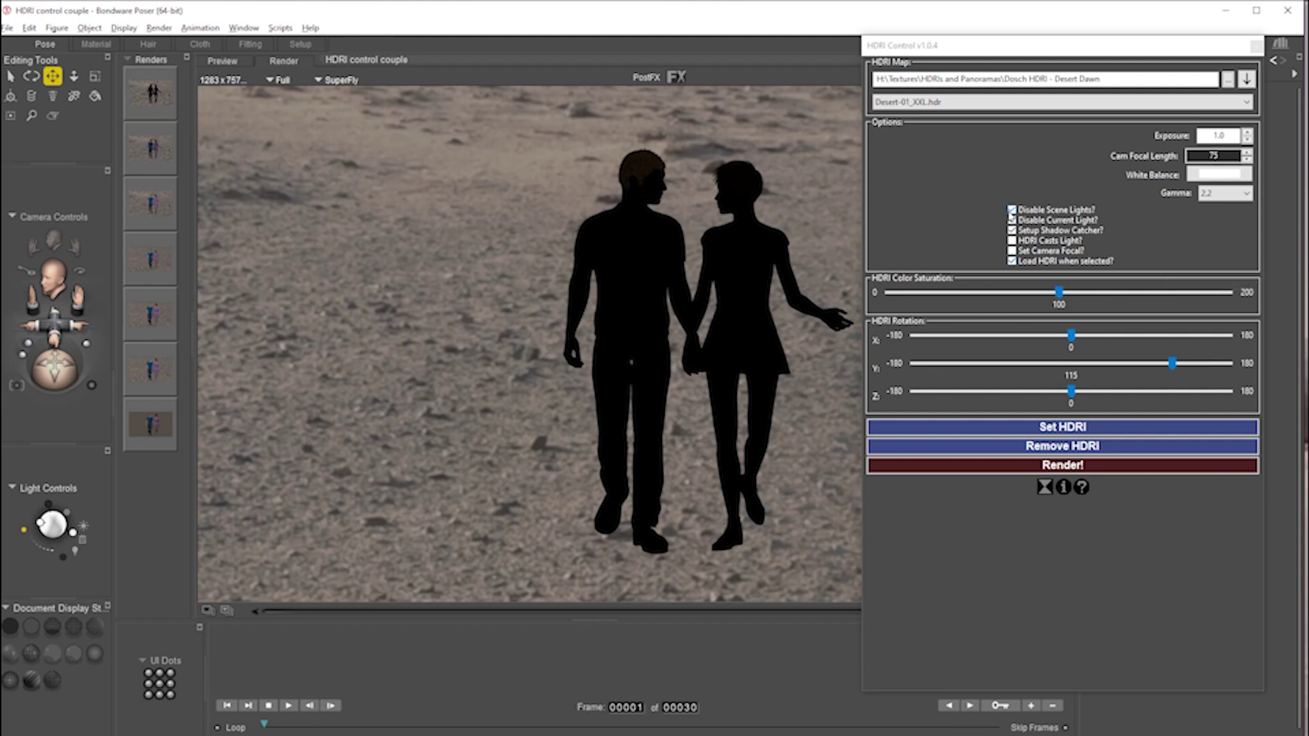
- Turn off Disable Scene Lights and render the couple lit only by the scene lights
click(1012, 210)
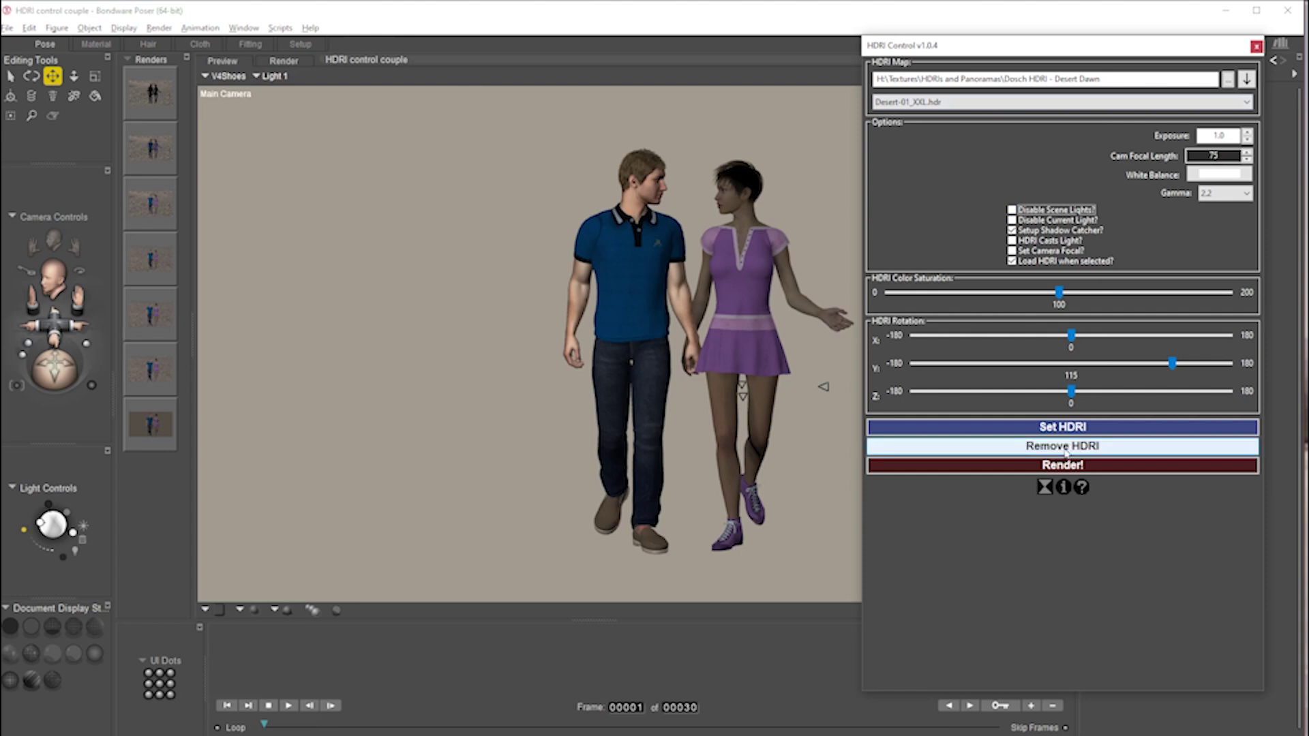
click(1065, 465)
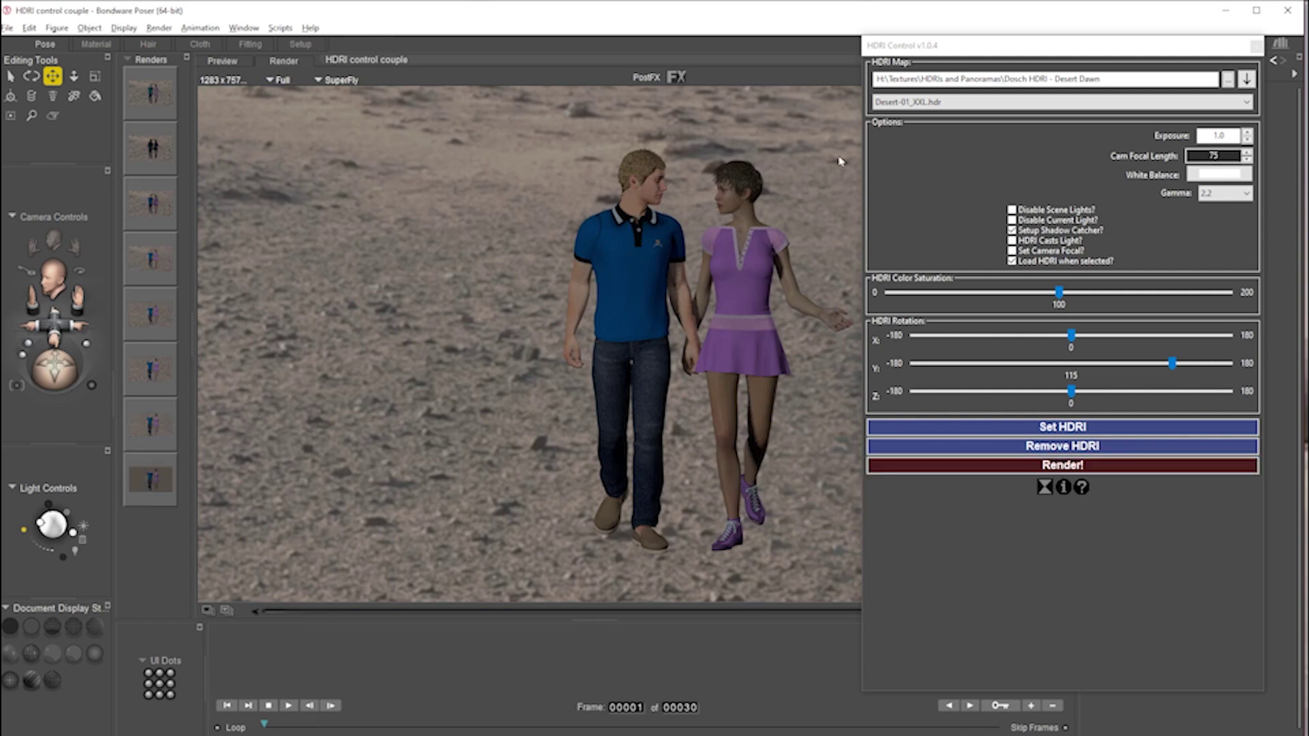
- Enable HDRI Casts Light, Disable Scene Lights and Set Camera Focal with a 35 focal length, moving the camera closer to the couple
click(1048, 241)
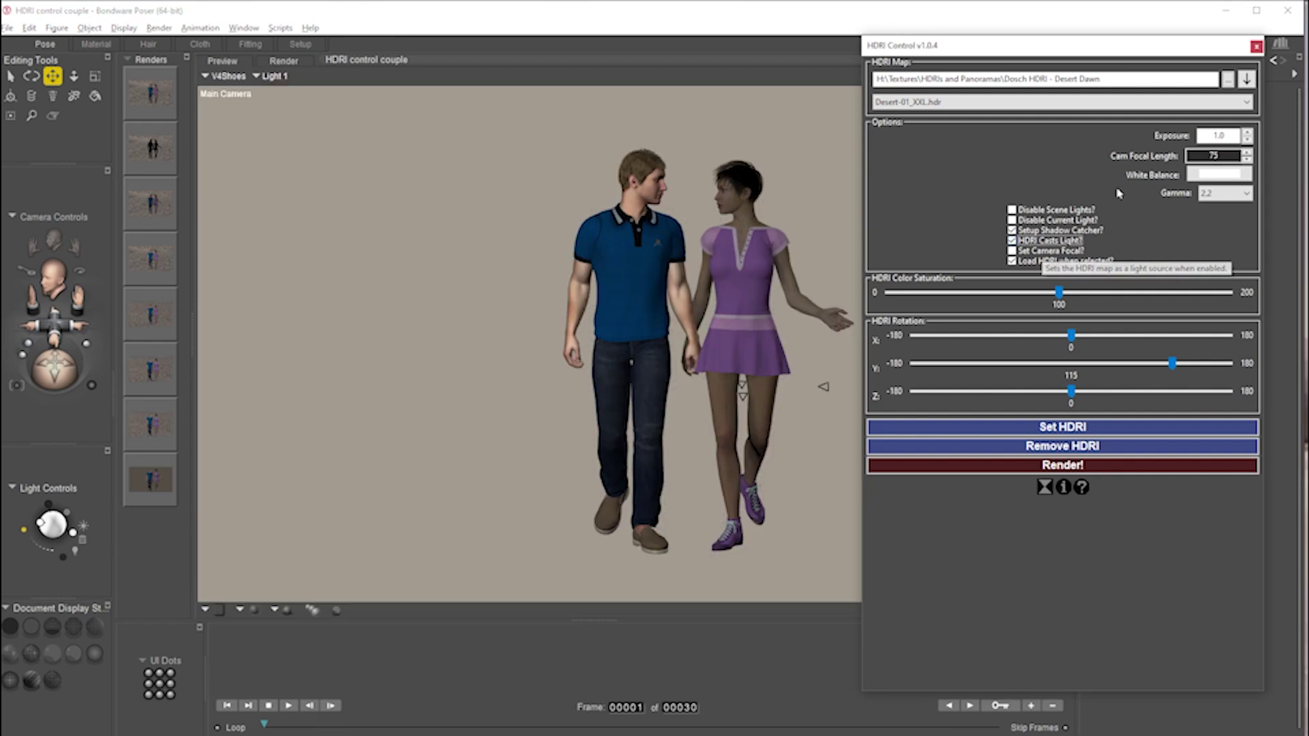
click(1012, 210)
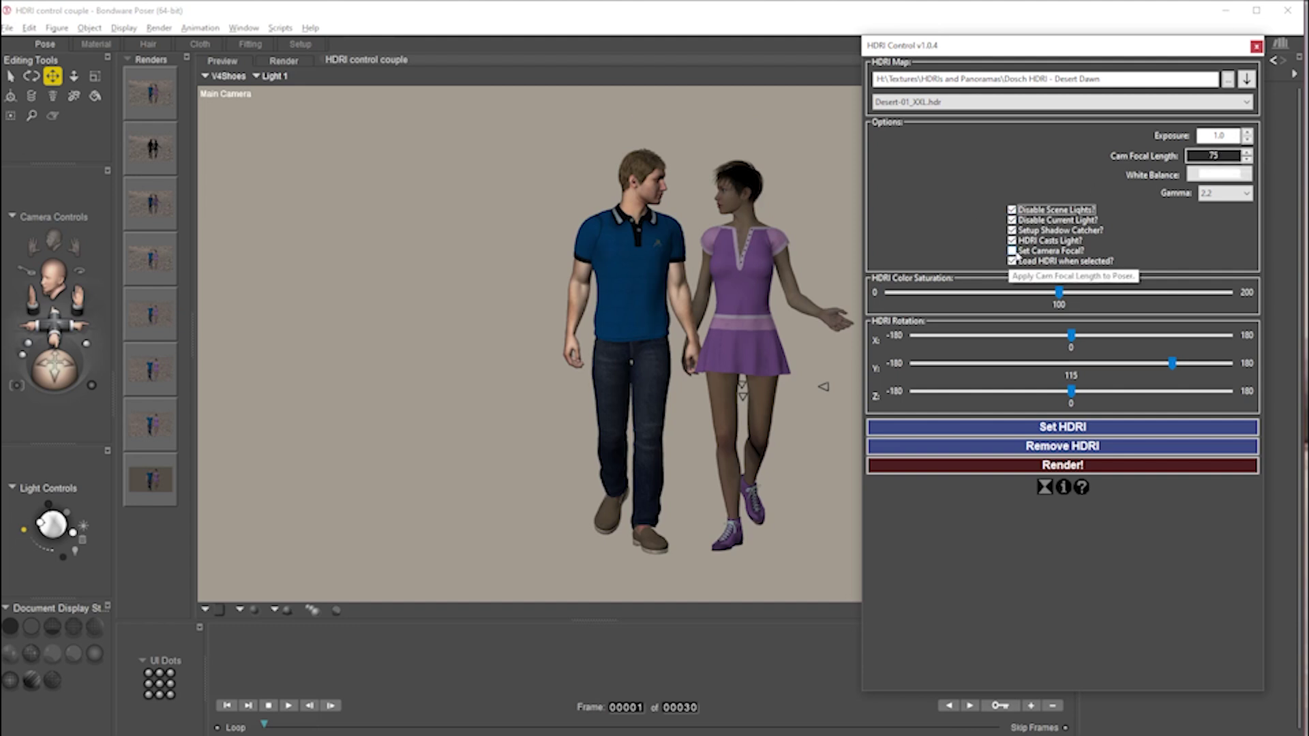
click(1012, 251)
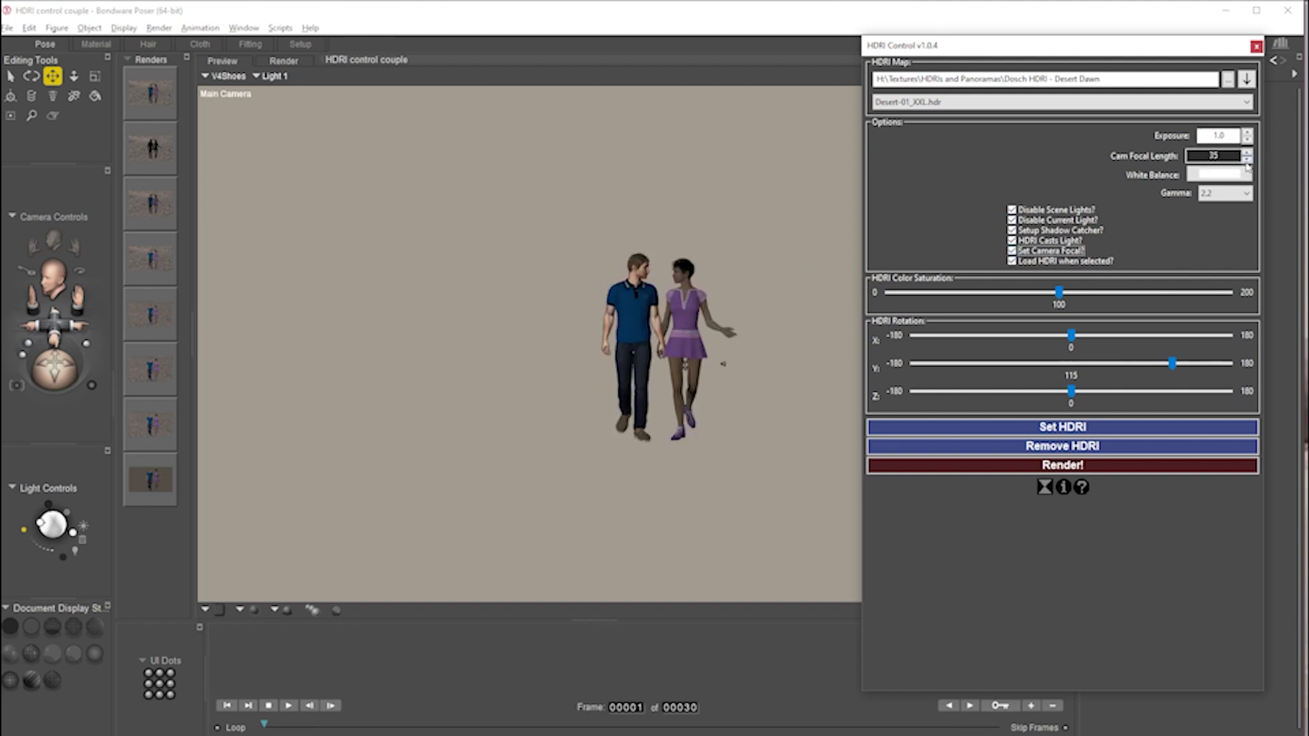
drag(54, 327, 54, 295)
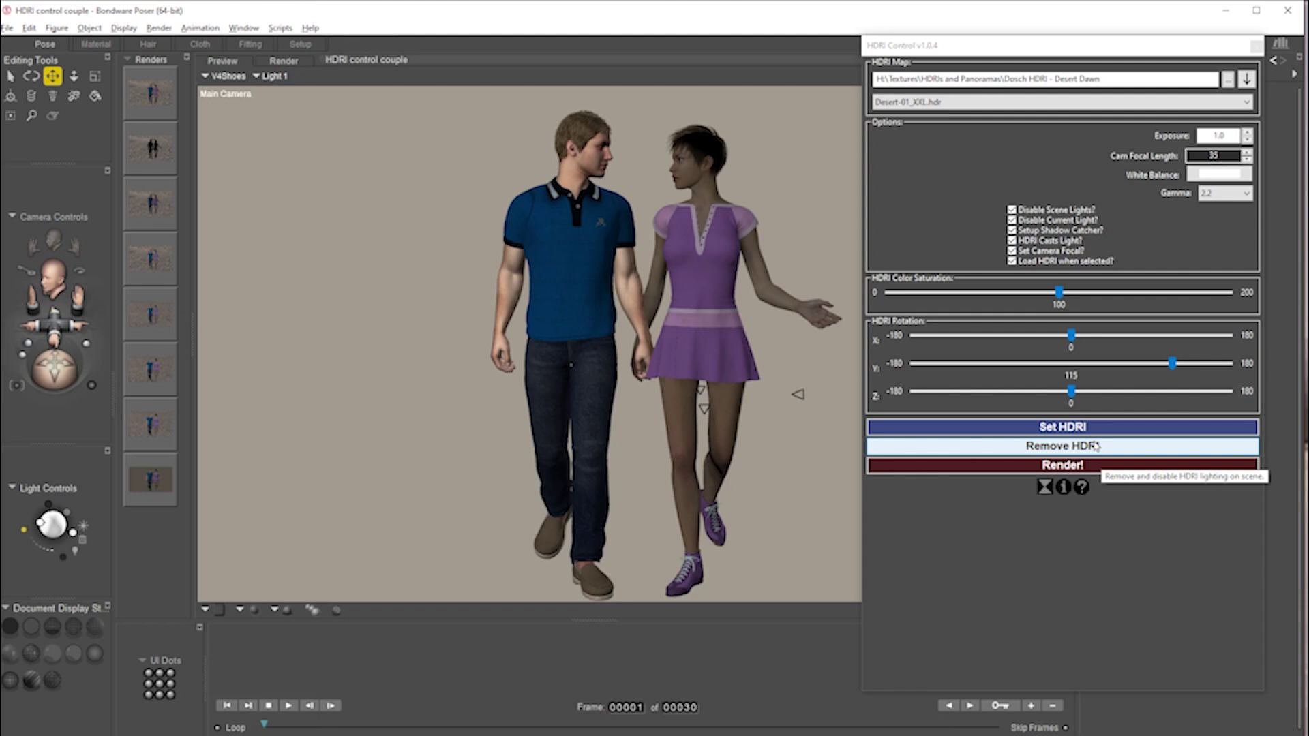
- Remove the current HDRI from the scene and load Desert-02_XXL.hdr in its place
click(1086, 452)
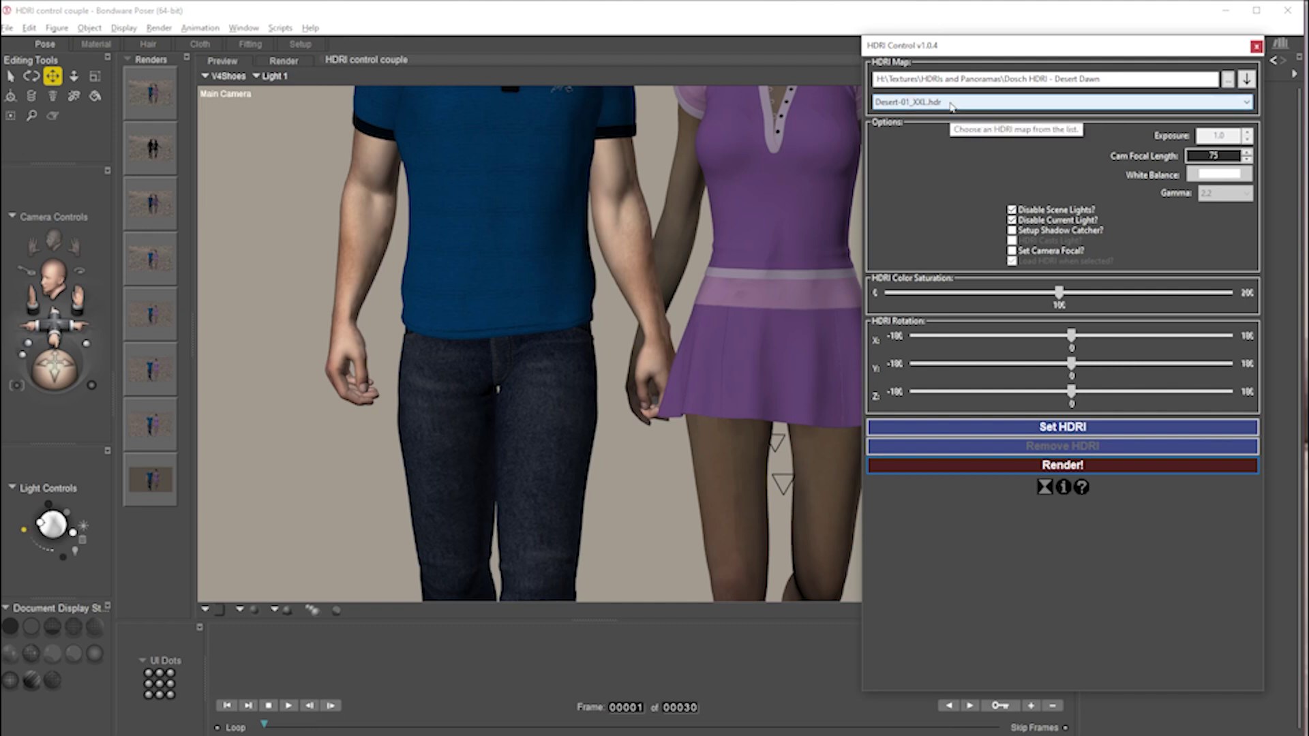
click(952, 105)
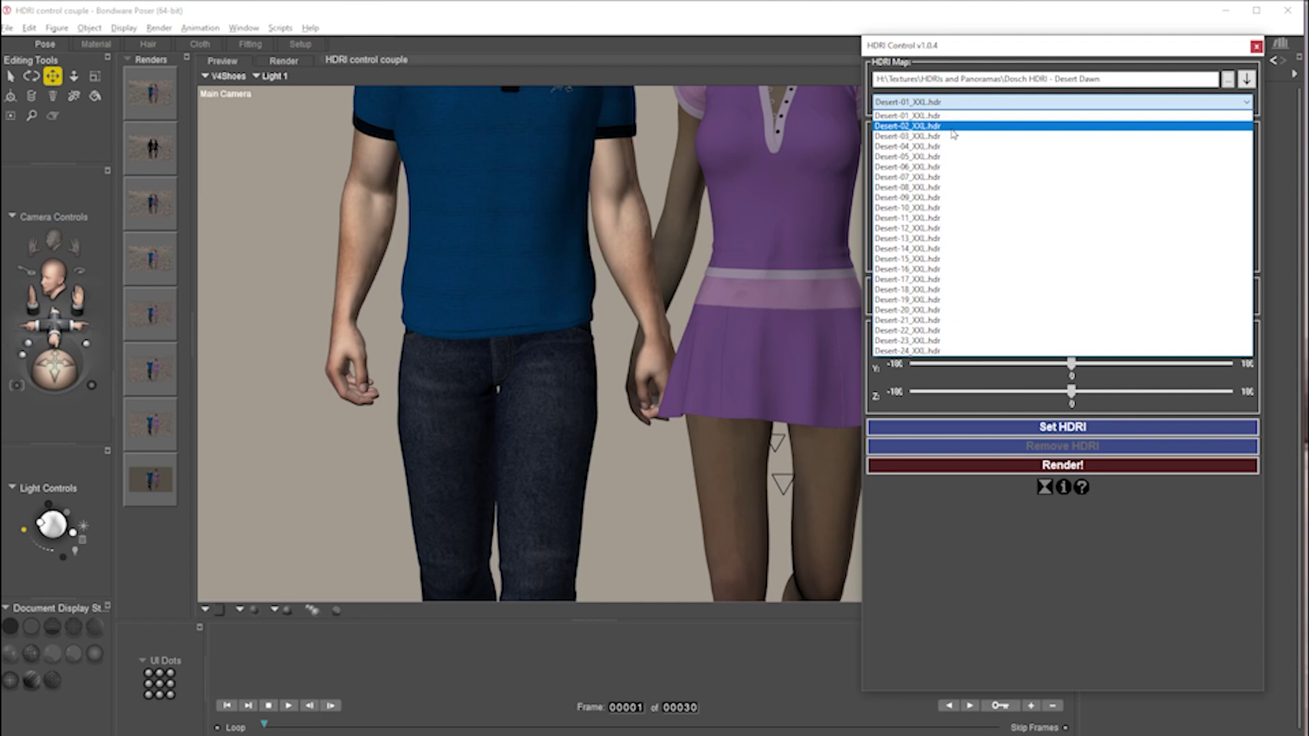
click(952, 129)
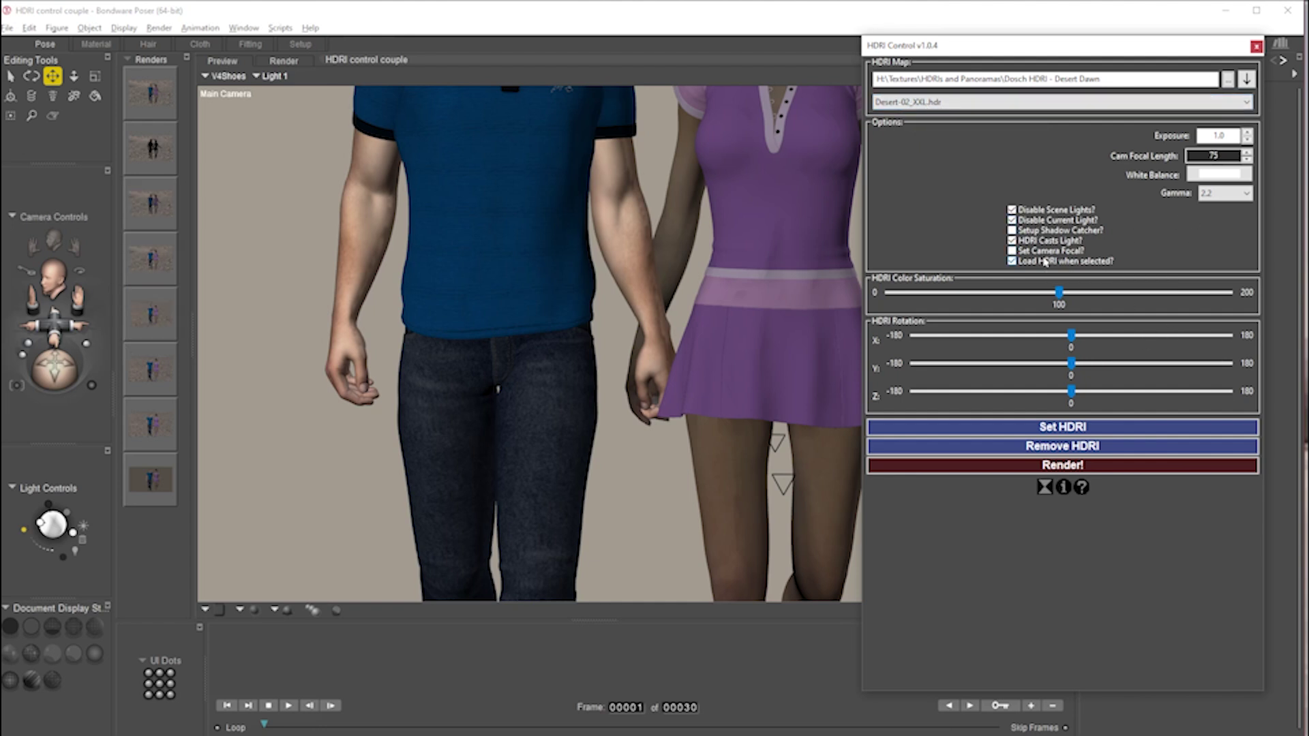
- Enable Set Camera Focal with a focal length of 35 and render the couple against the Desert-02 map
click(1046, 252)
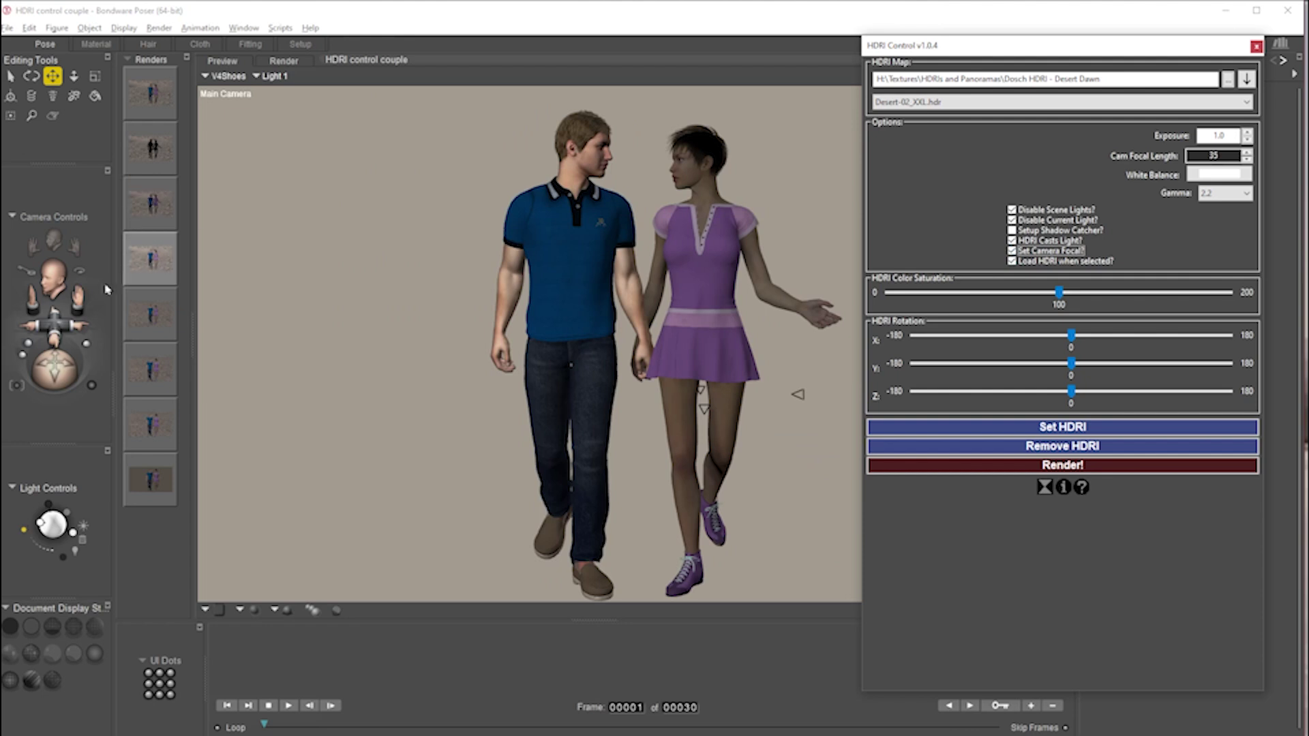
click(54, 321)
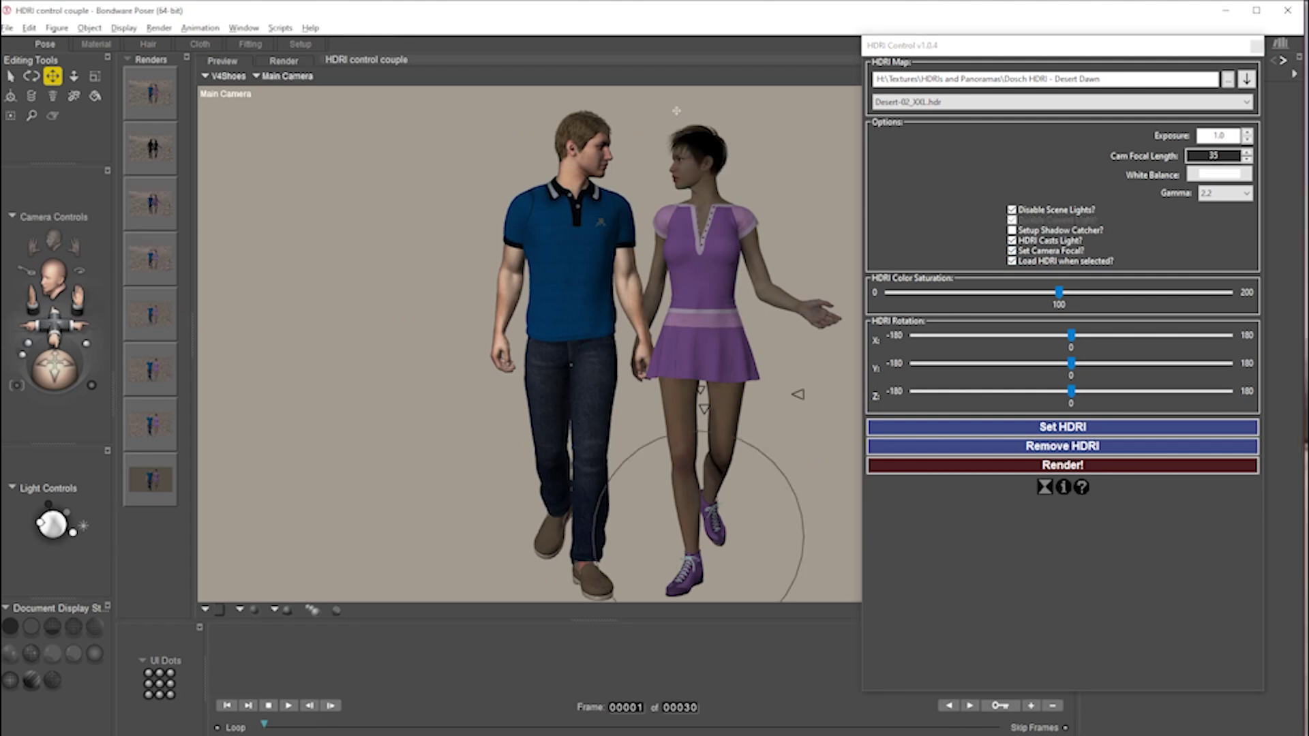
click(1059, 466)
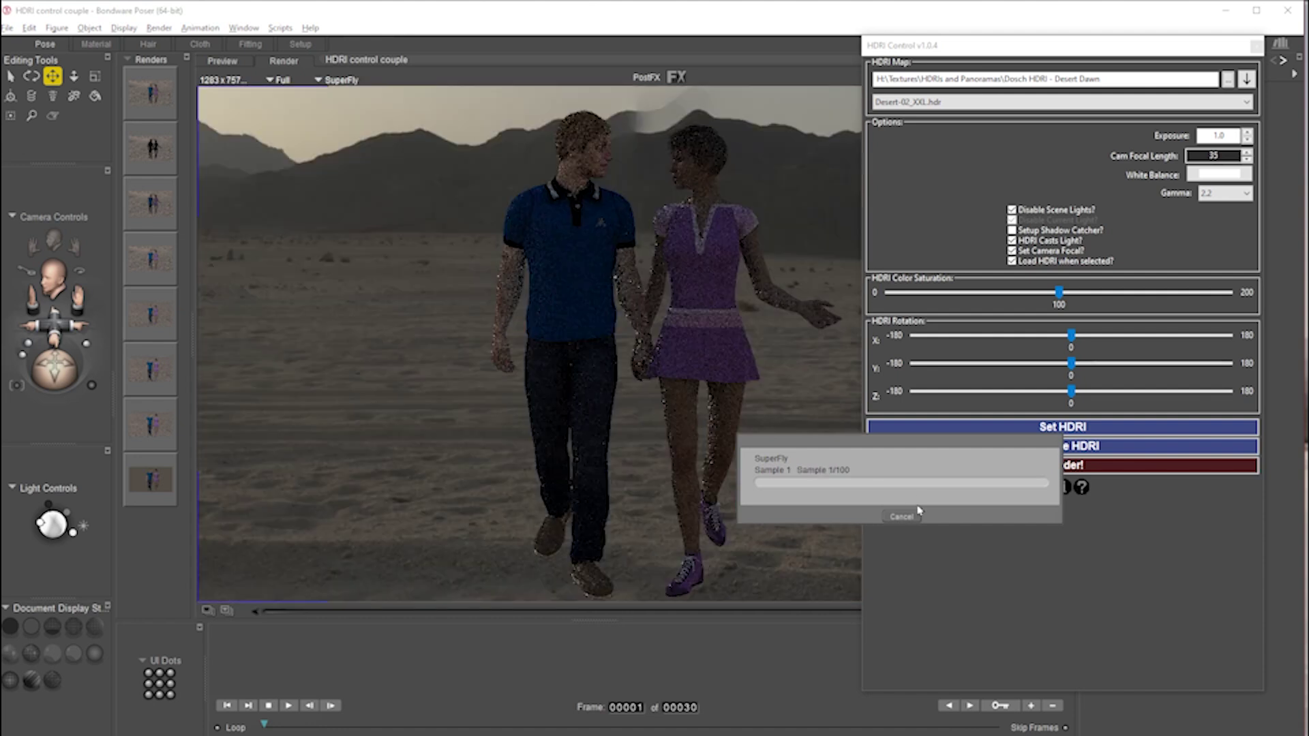
click(906, 516)
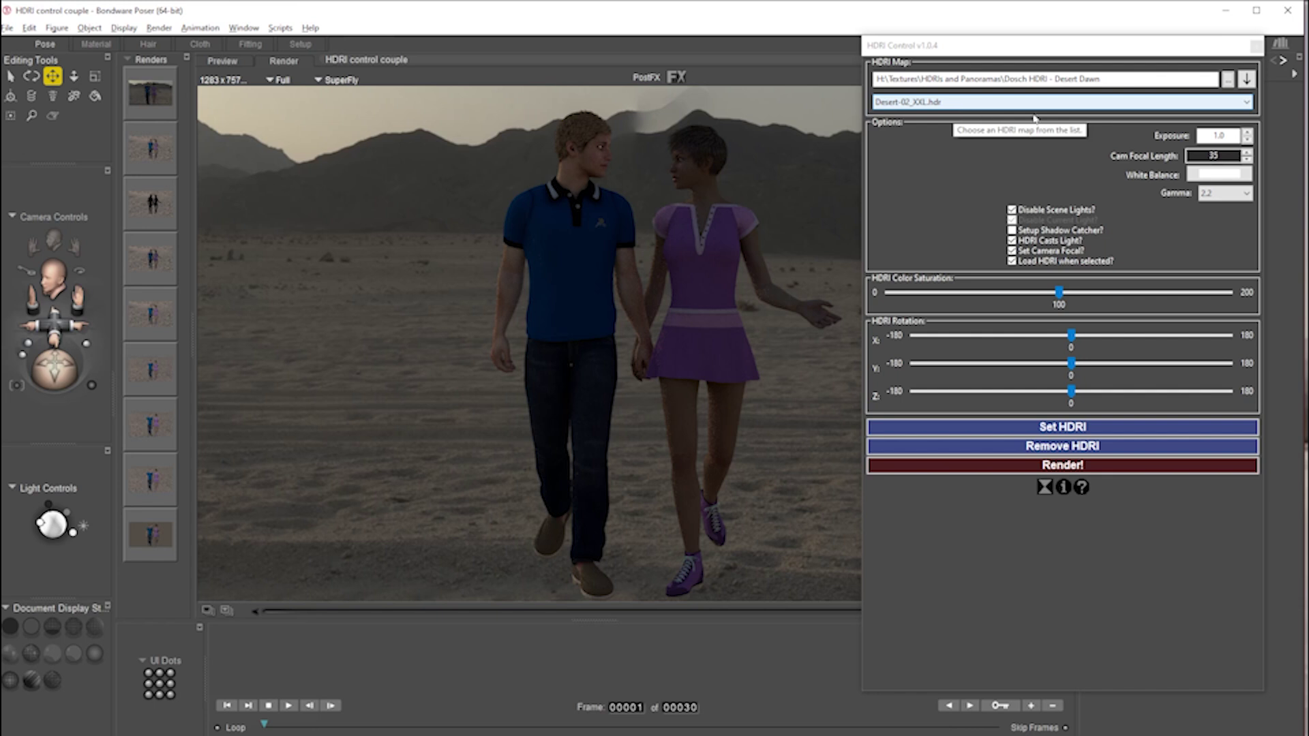
- Load RADSKY-001SX.hdr from the Dosh HDRI - Radiant Skies\HDRI-SX folder, try a render, and set the map as the scene's HDRI
click(1122, 102)
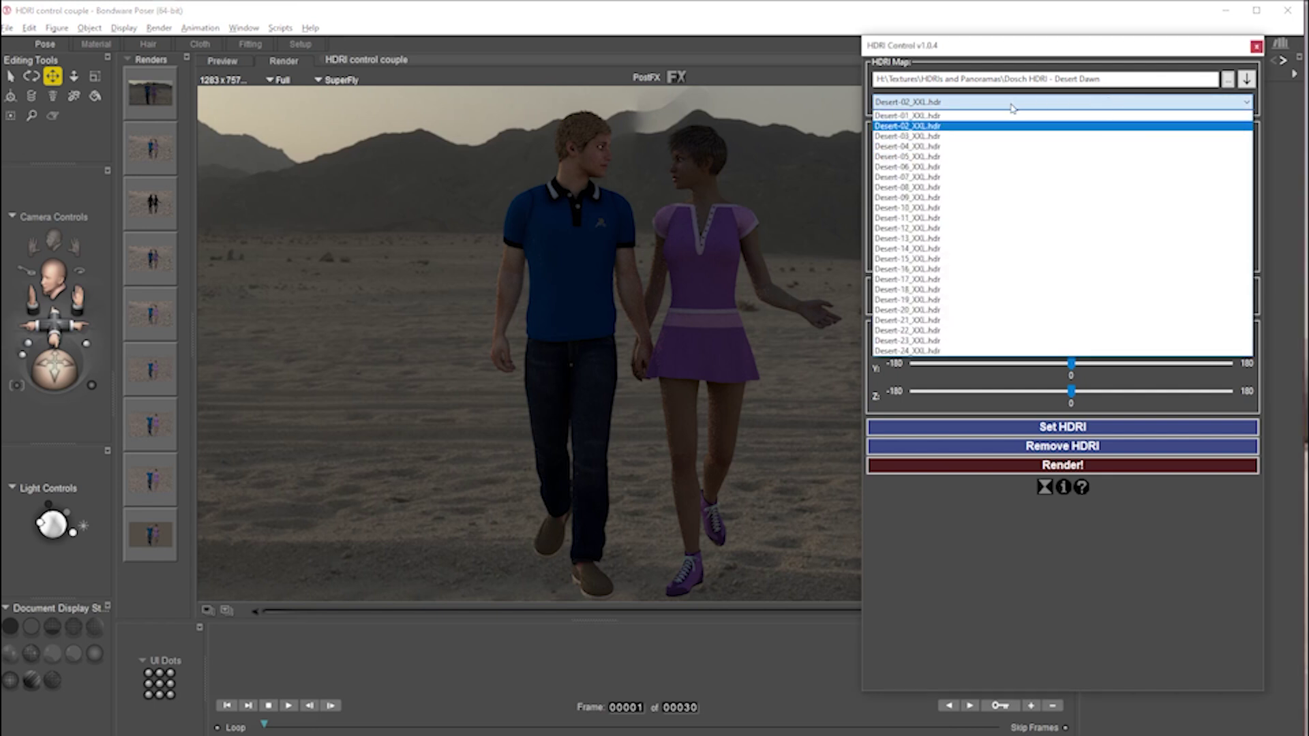
click(1247, 80)
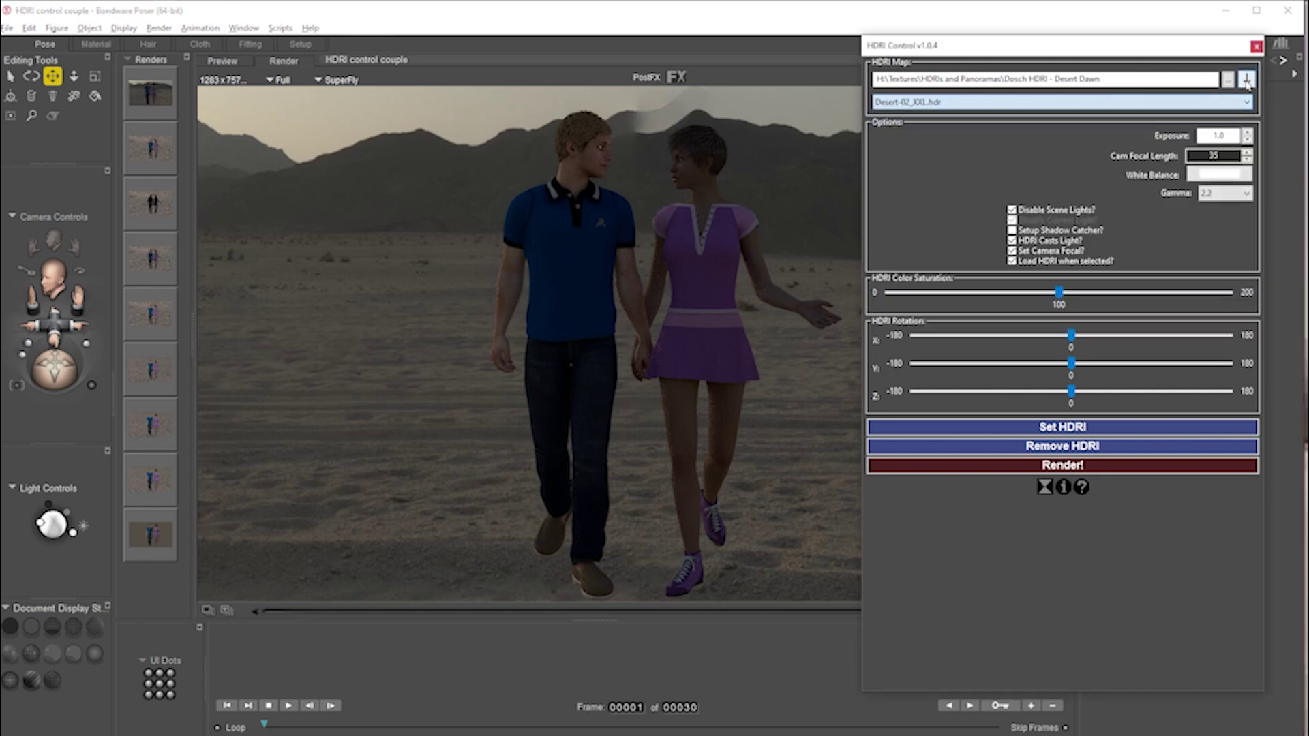
click(1247, 81)
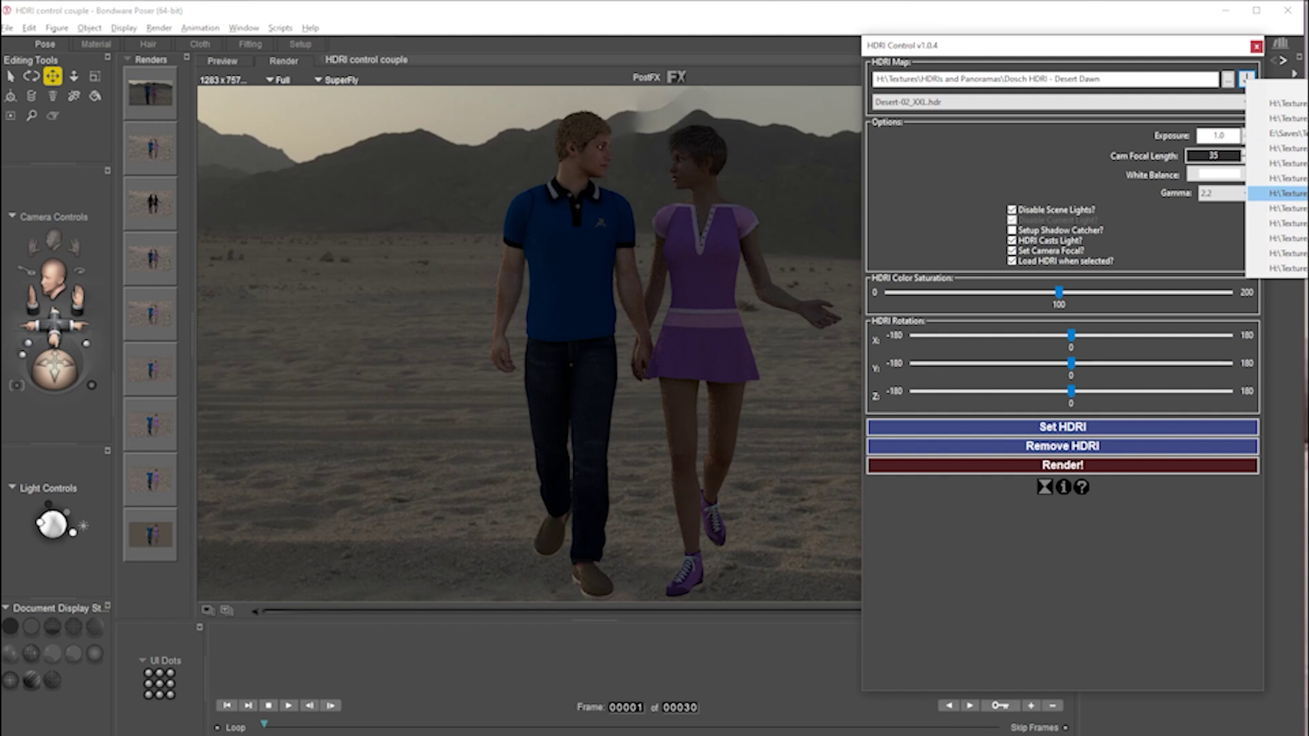
click(1278, 193)
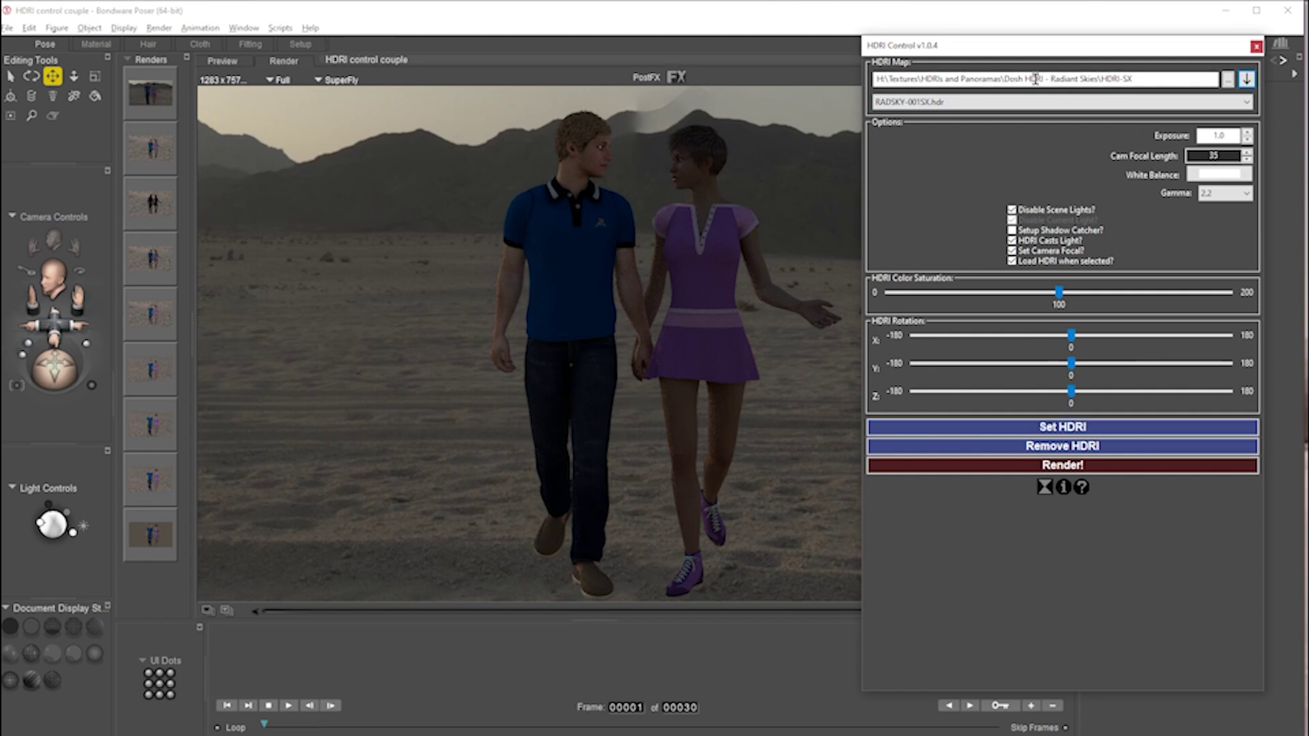
click(1080, 466)
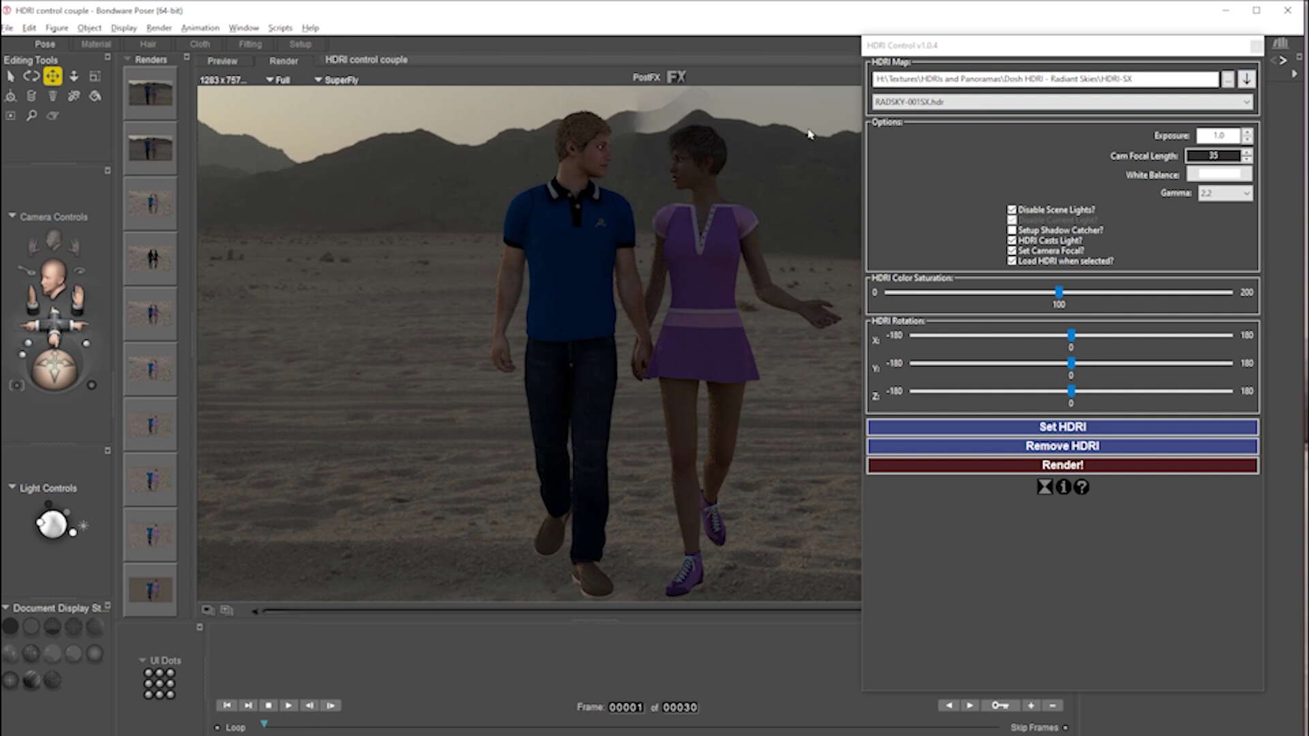
click(1056, 428)
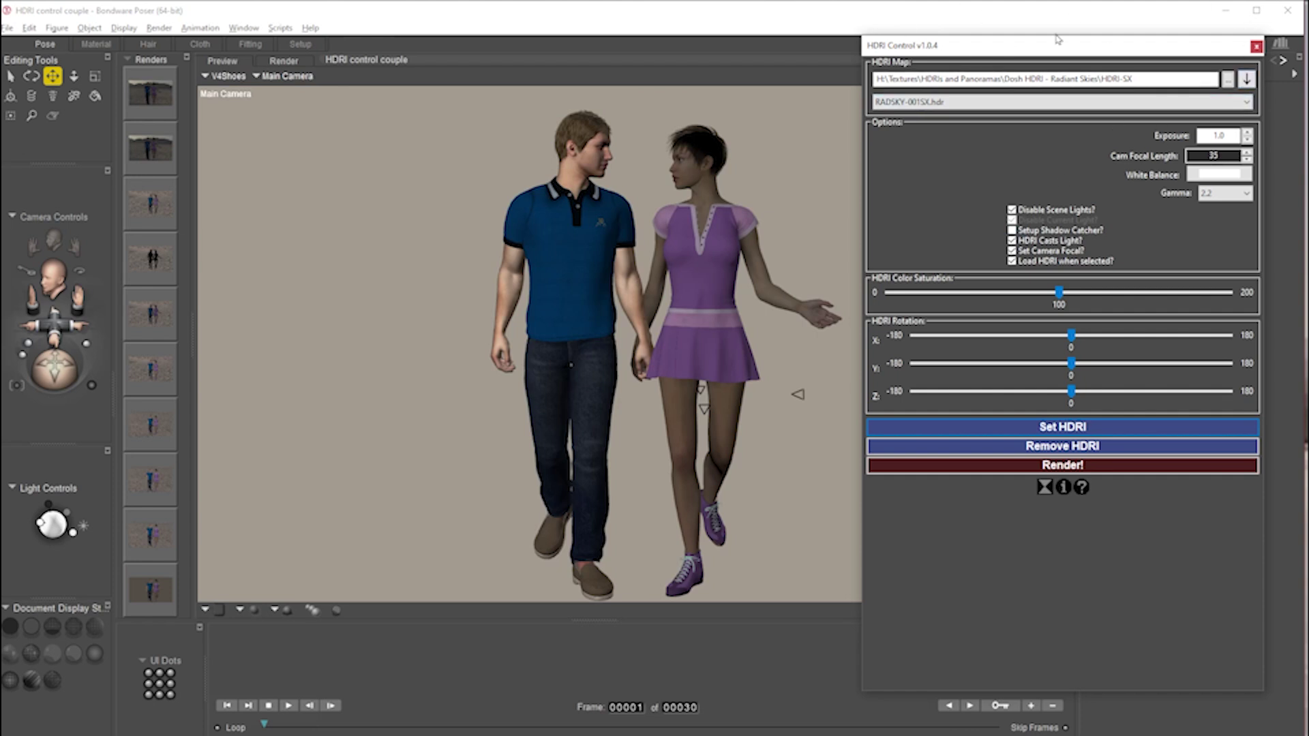
click(1246, 79)
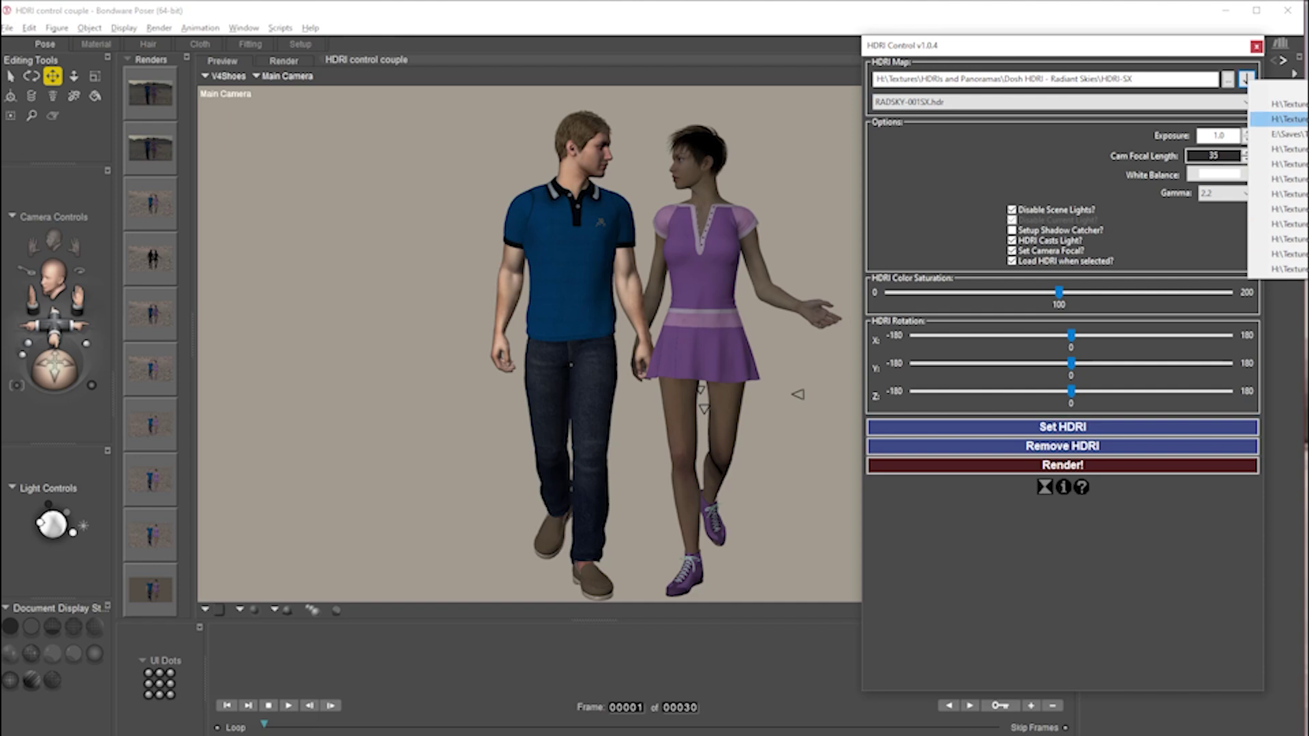
click(1228, 82)
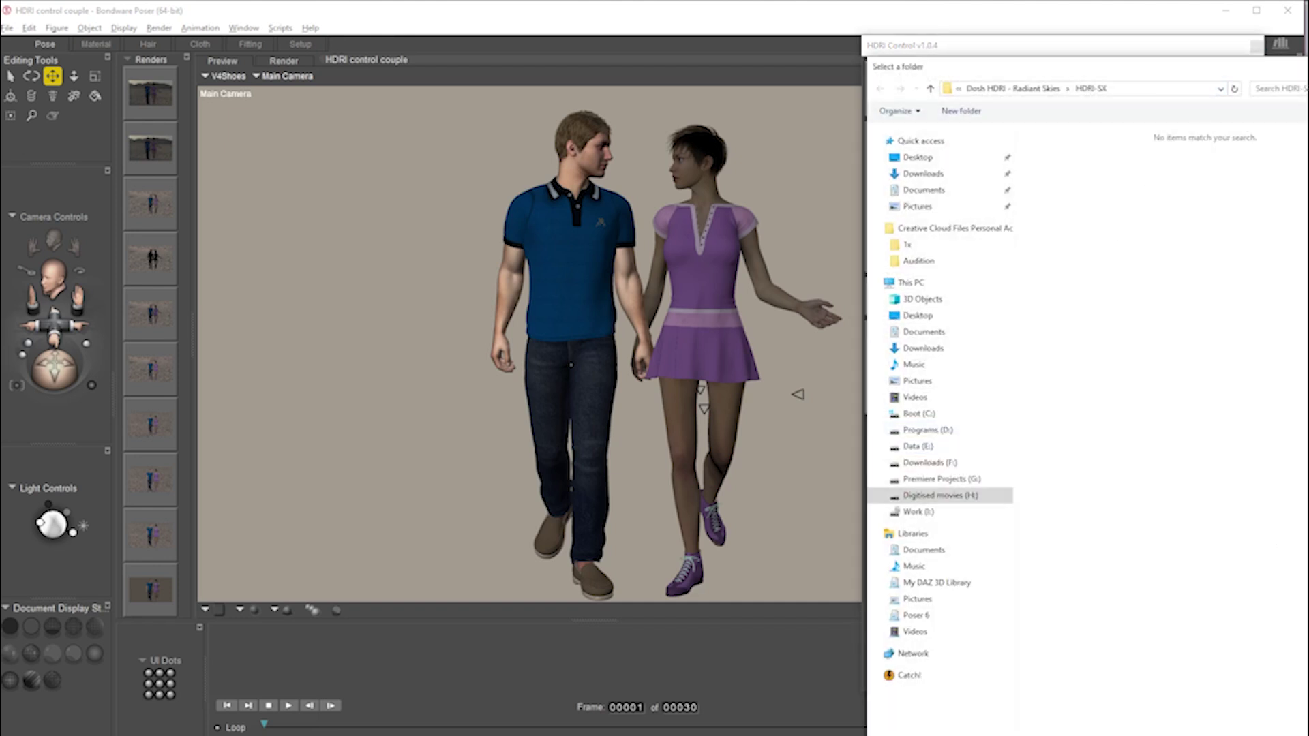
key(Escape)
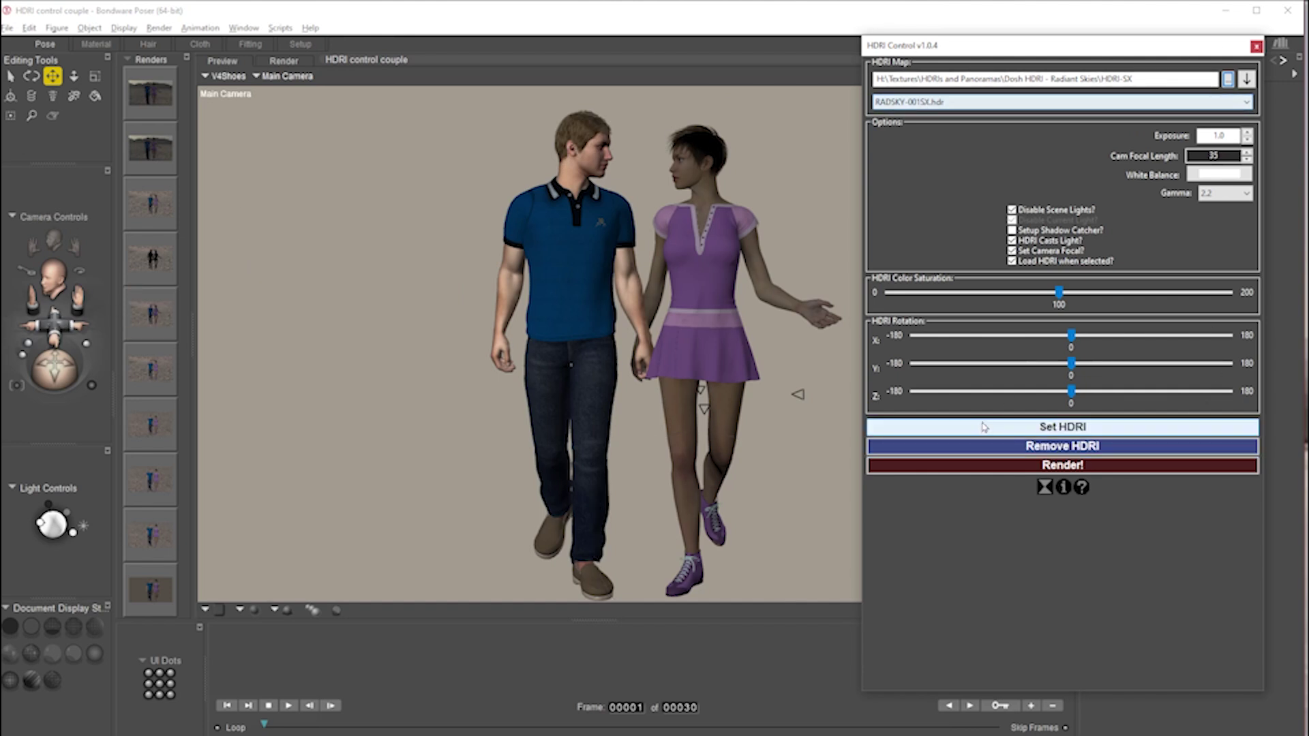
- Render the couple against the Radiant Skies map and raise the HDRI exposure to 2.0
click(1092, 467)
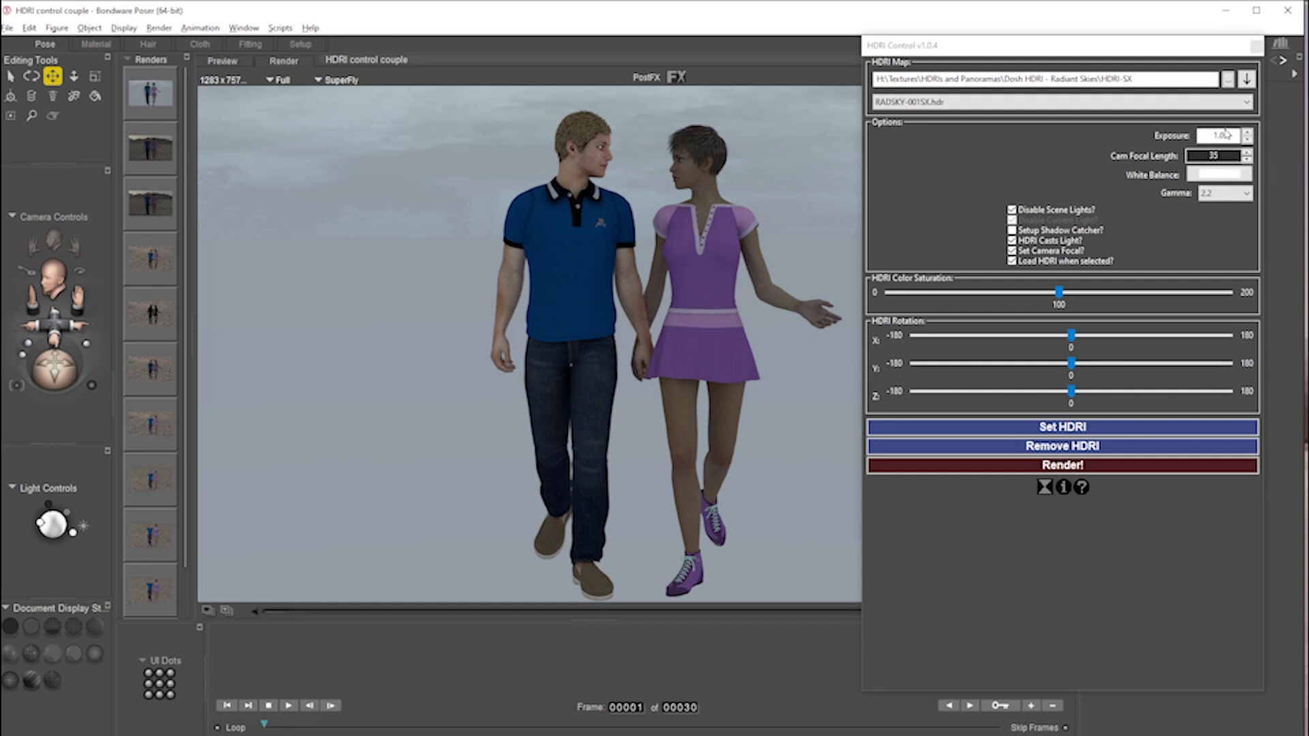
click(1231, 135)
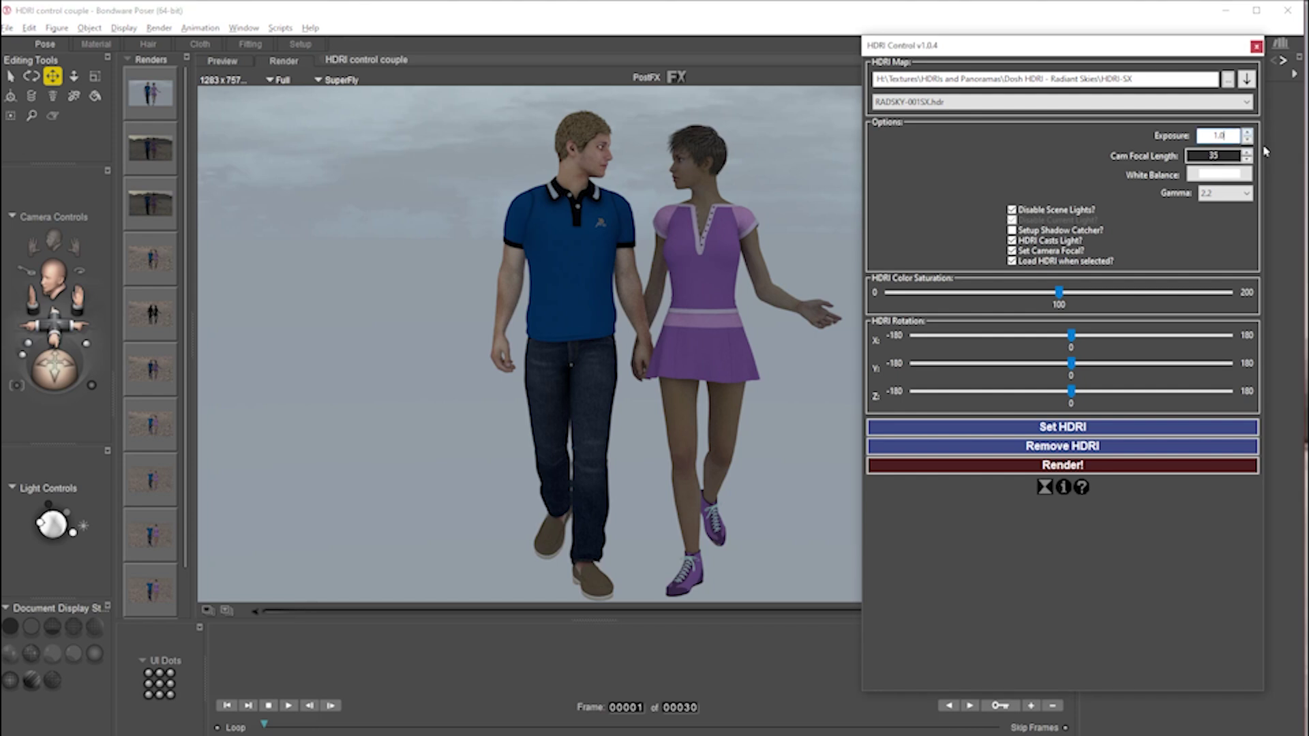
text(1)
click(1256, 47)
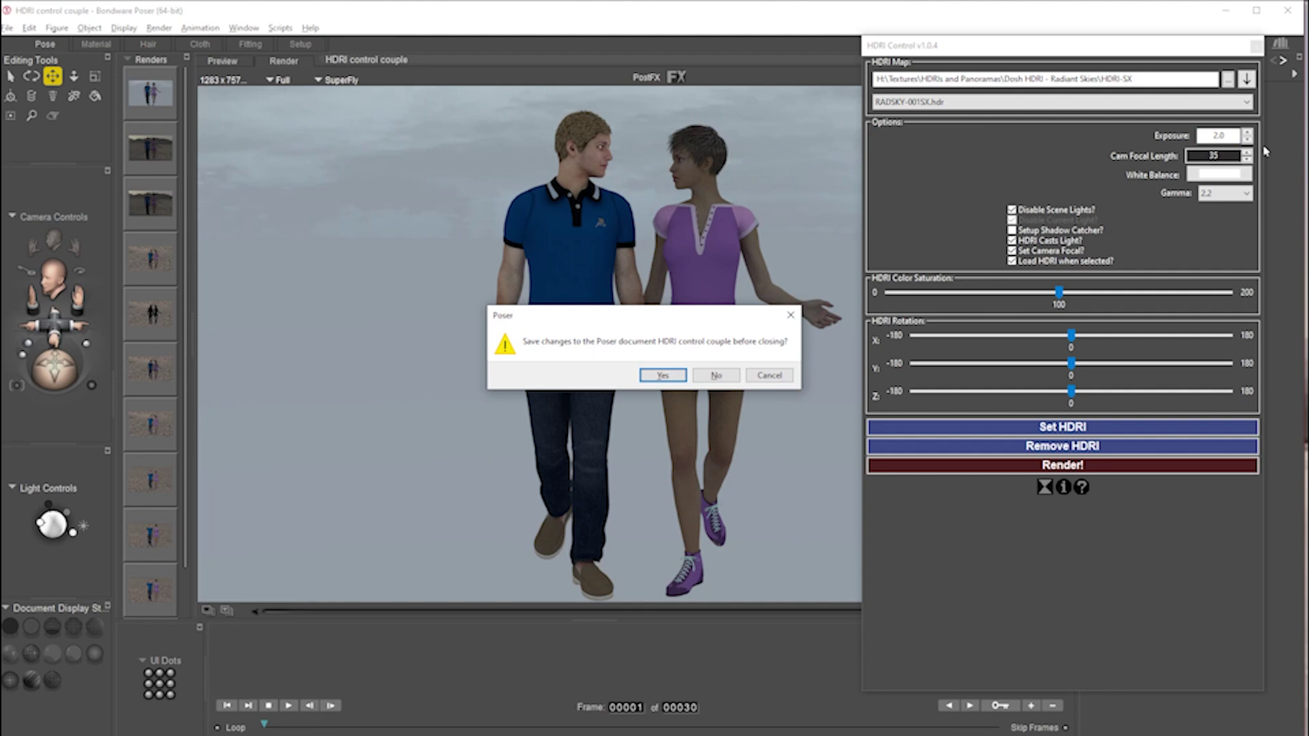
click(769, 375)
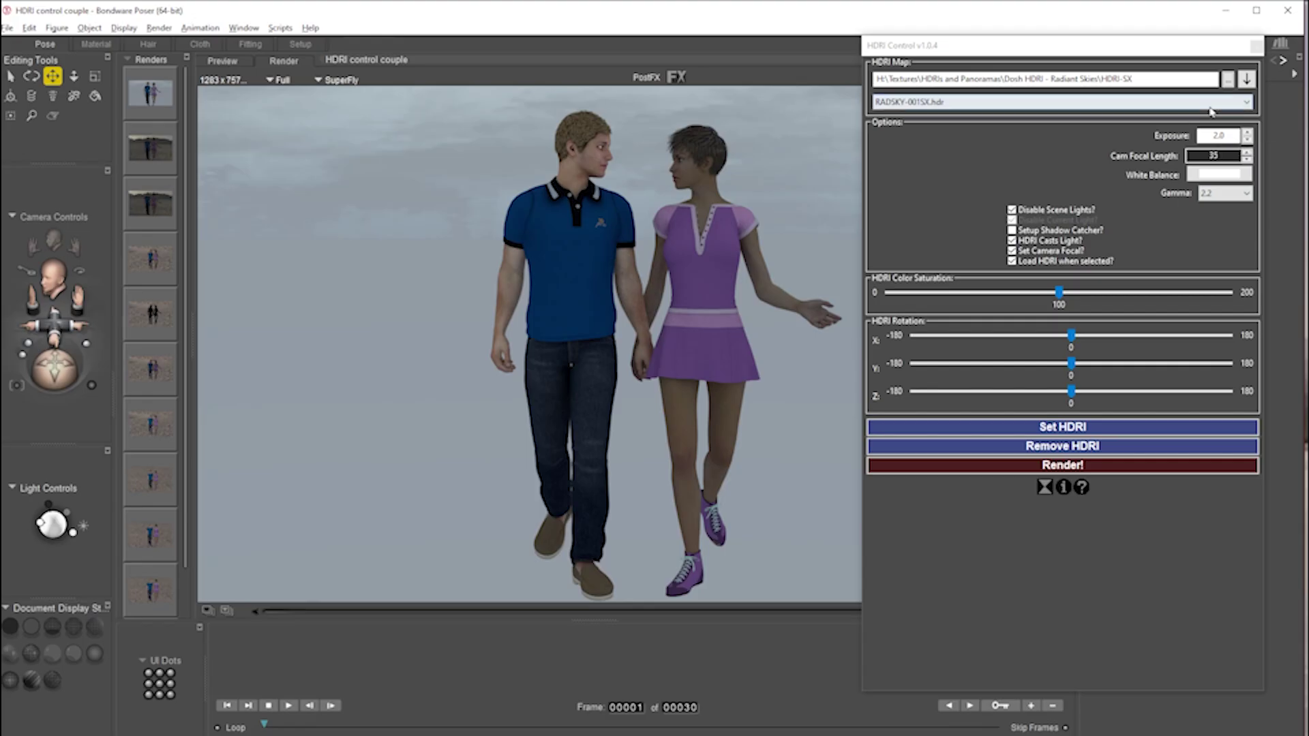
- Set the camera focal length to 5 and render the couple under the brighter sky
click(1220, 155)
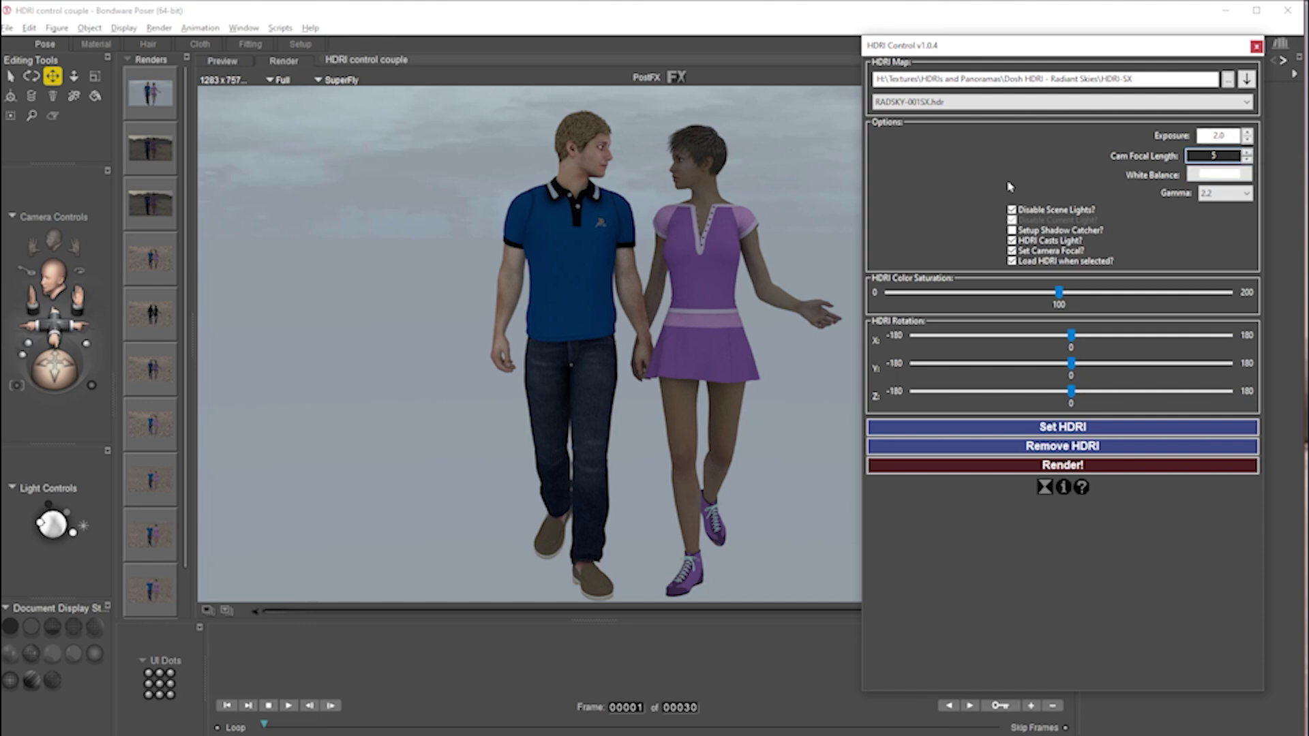
key(ctrl+q)
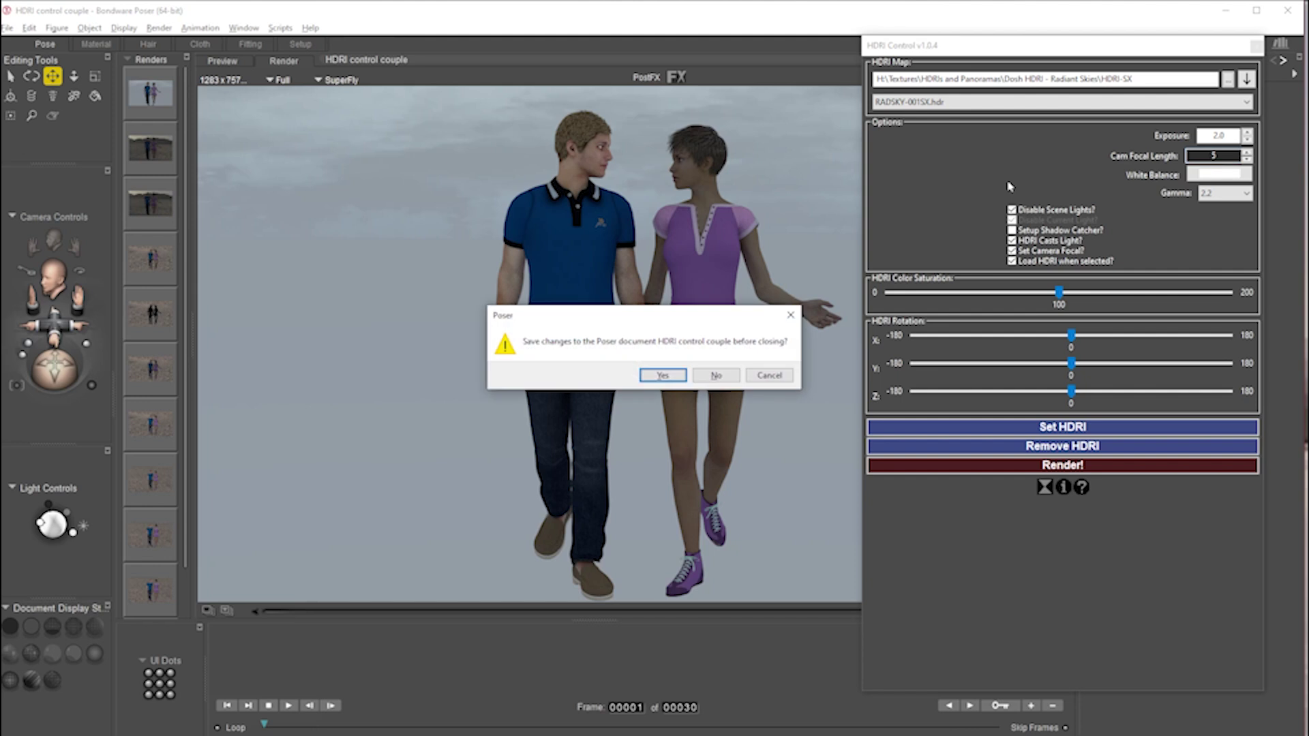
key(Escape)
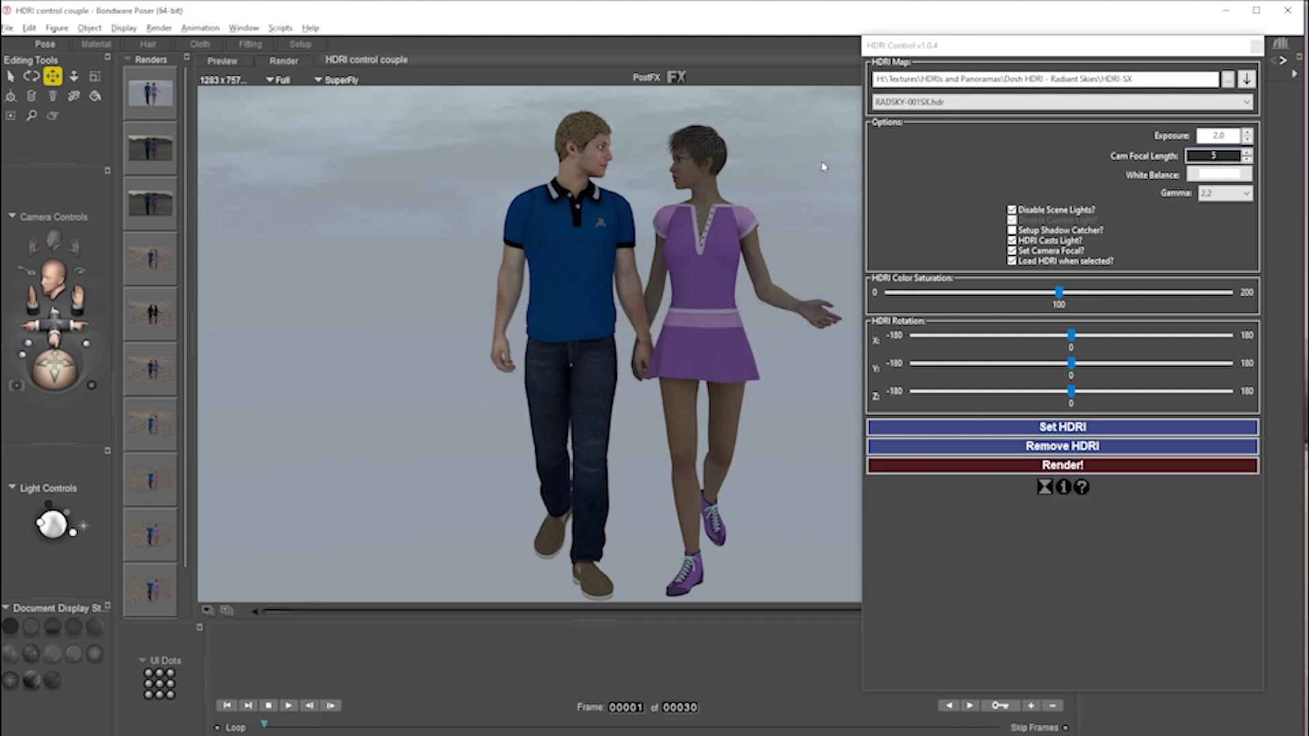
click(772, 61)
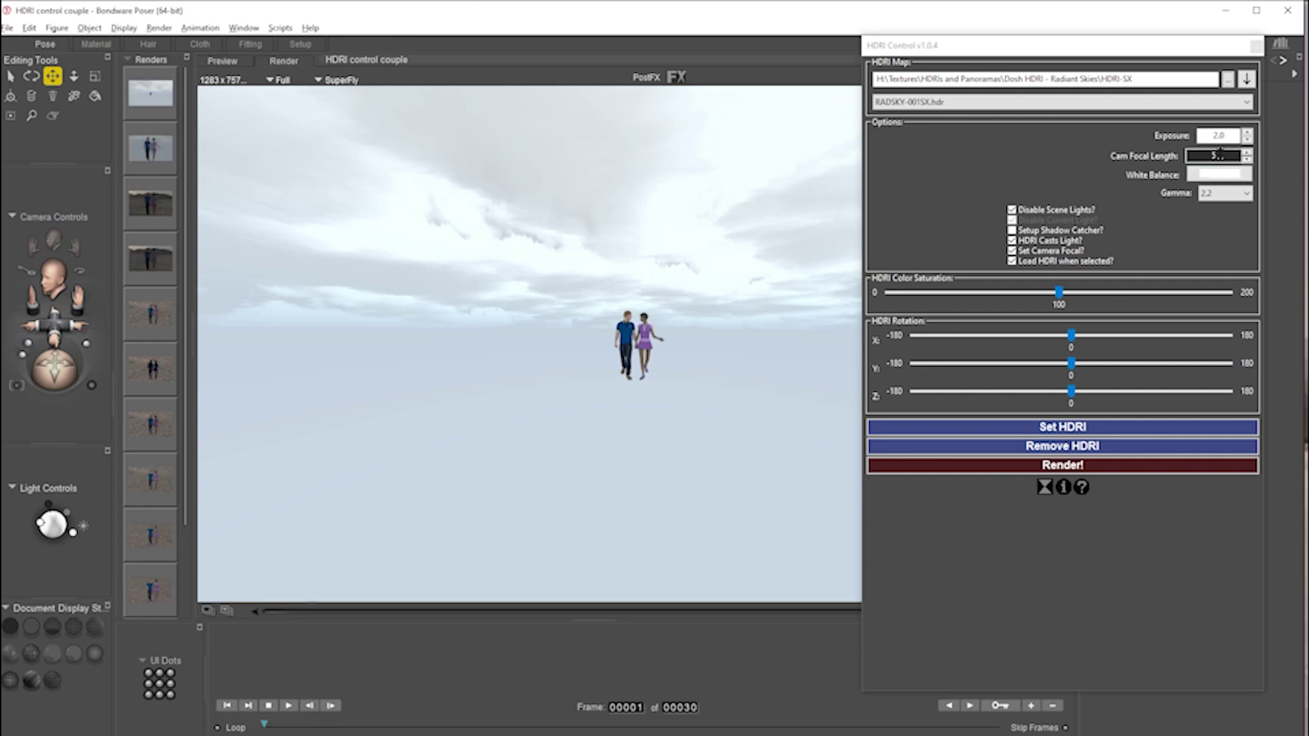
- Render the couple at a focal length of 20, and again with the camera moved closer to fill the frame
click(1228, 155)
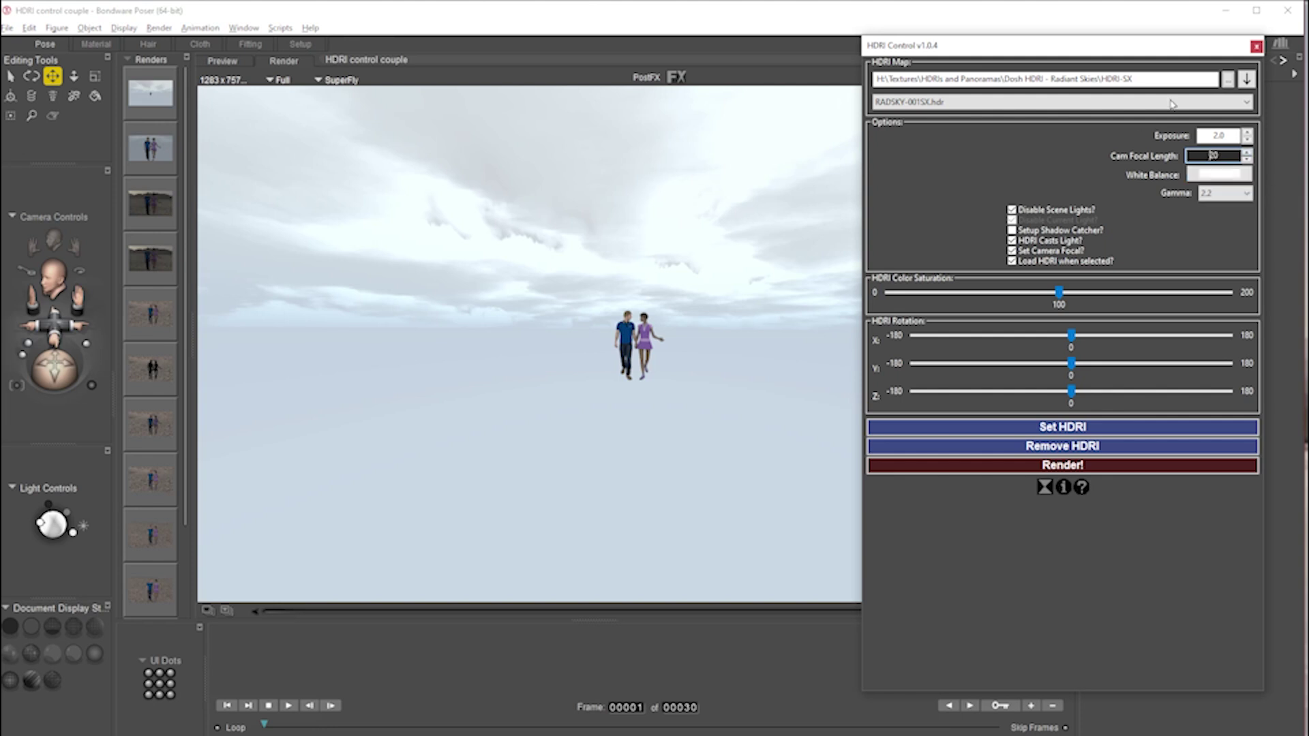
key(ctrl+r)
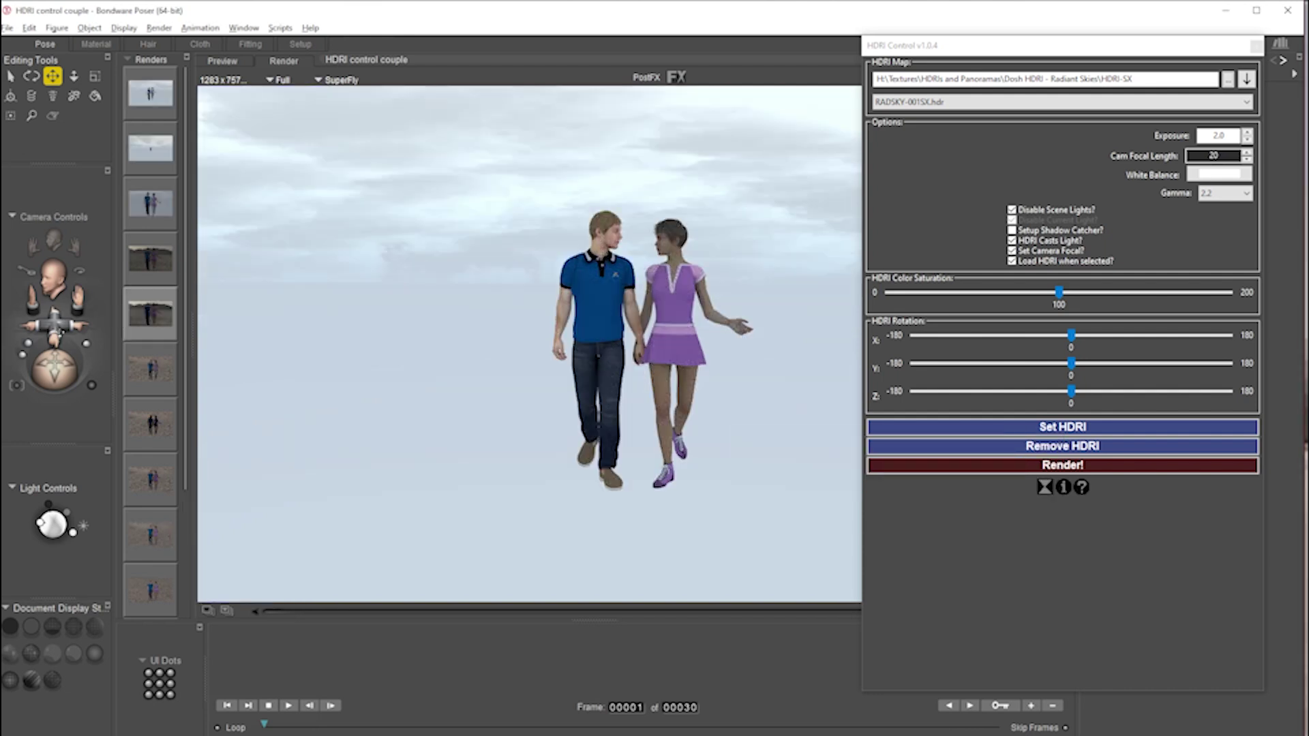
drag(57, 326, 91, 320)
key(ctrl+r)
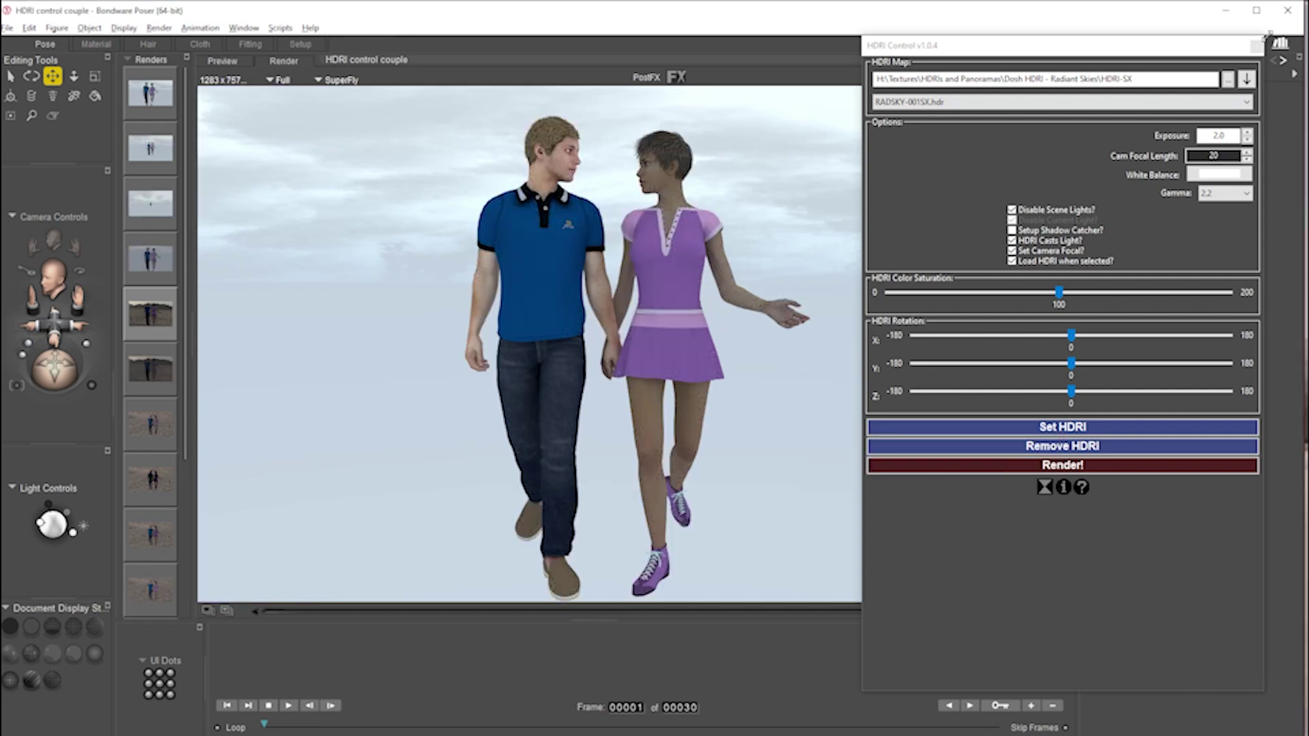
- Choose Ditch-River_2k.hdr from the recently used sIBL\Ditch_River folder as the HDRI map
click(947, 105)
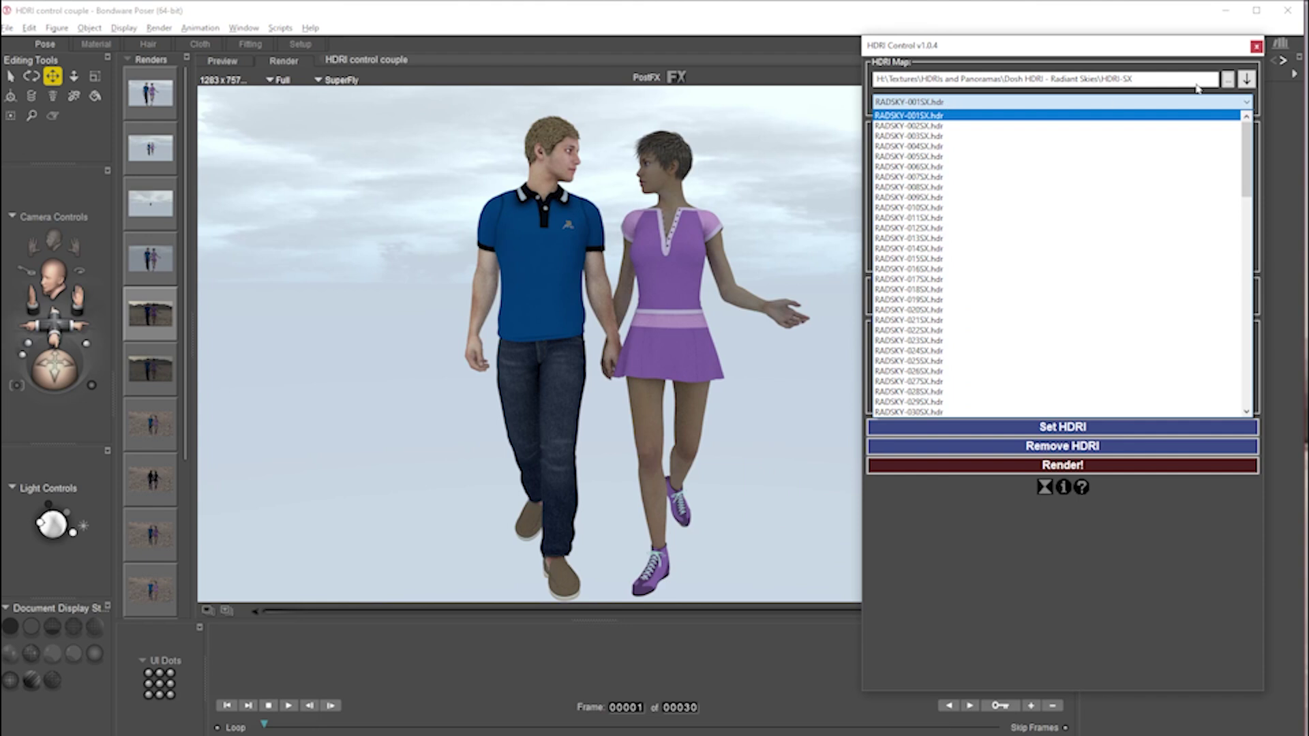
click(1247, 79)
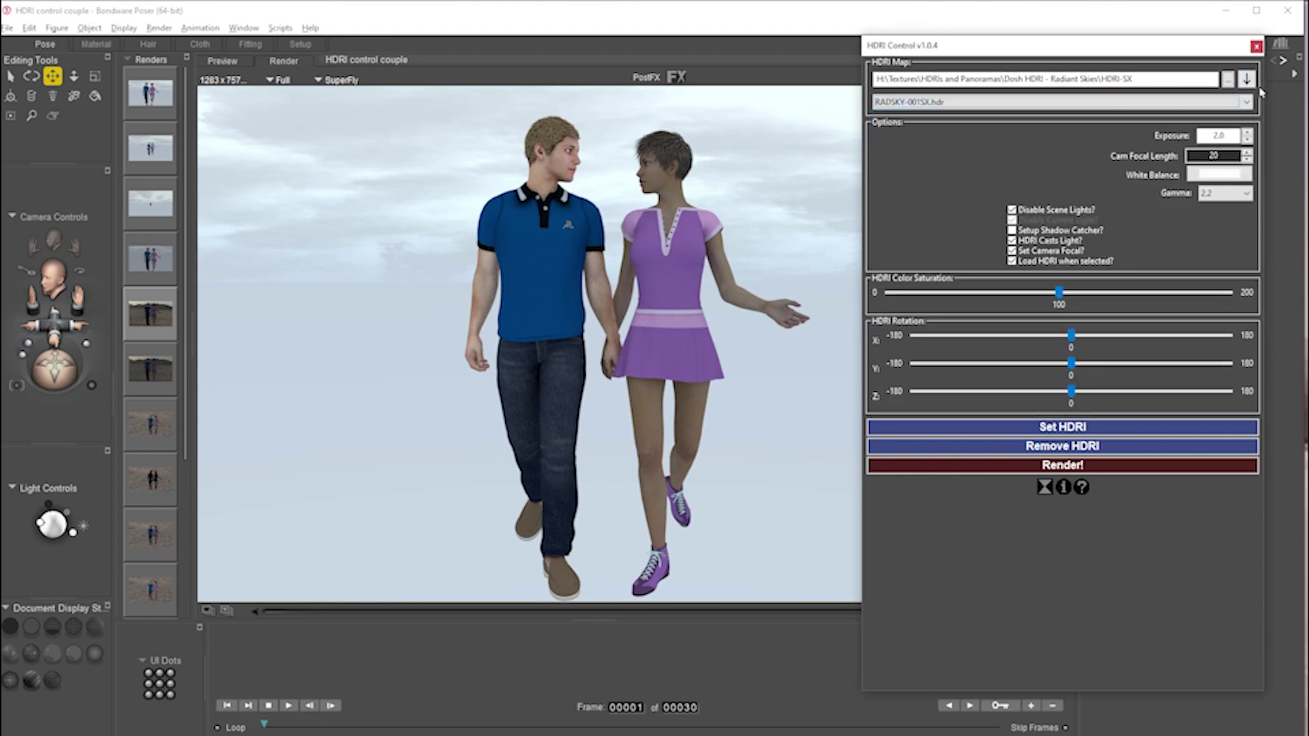
click(1248, 83)
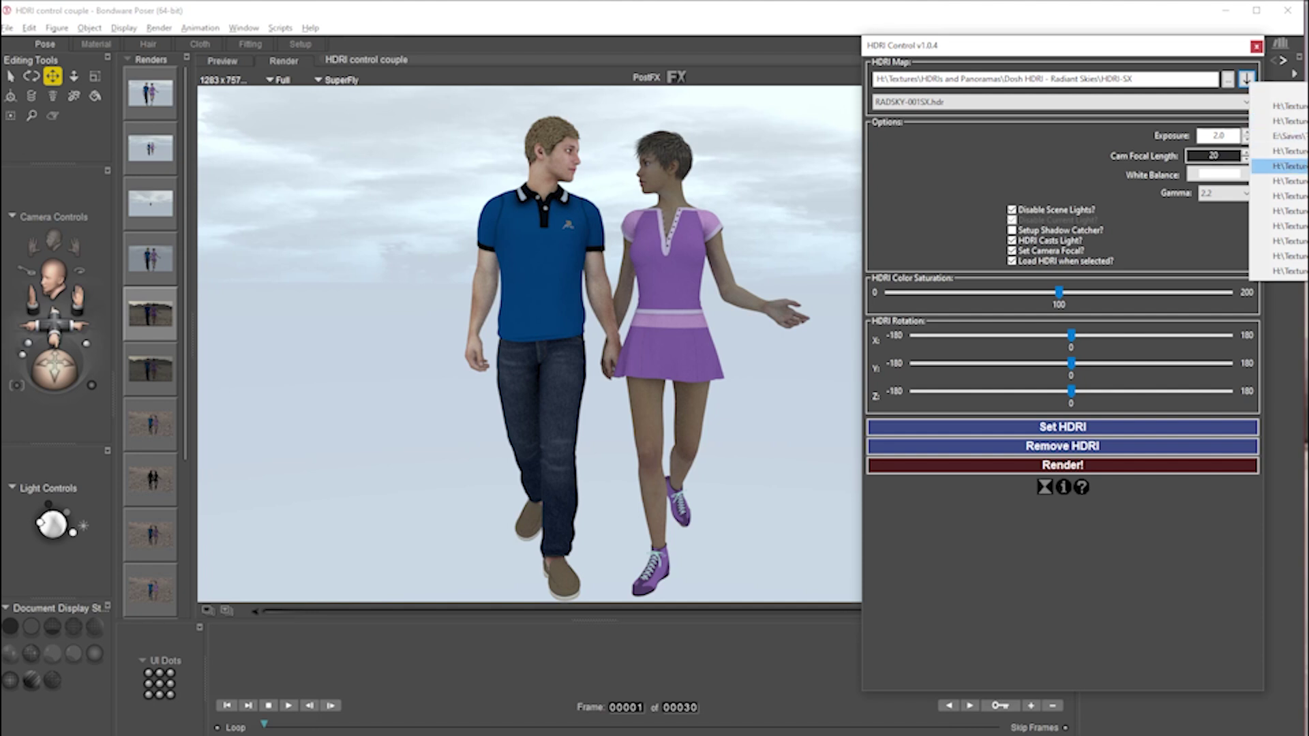
click(1285, 181)
click(1247, 79)
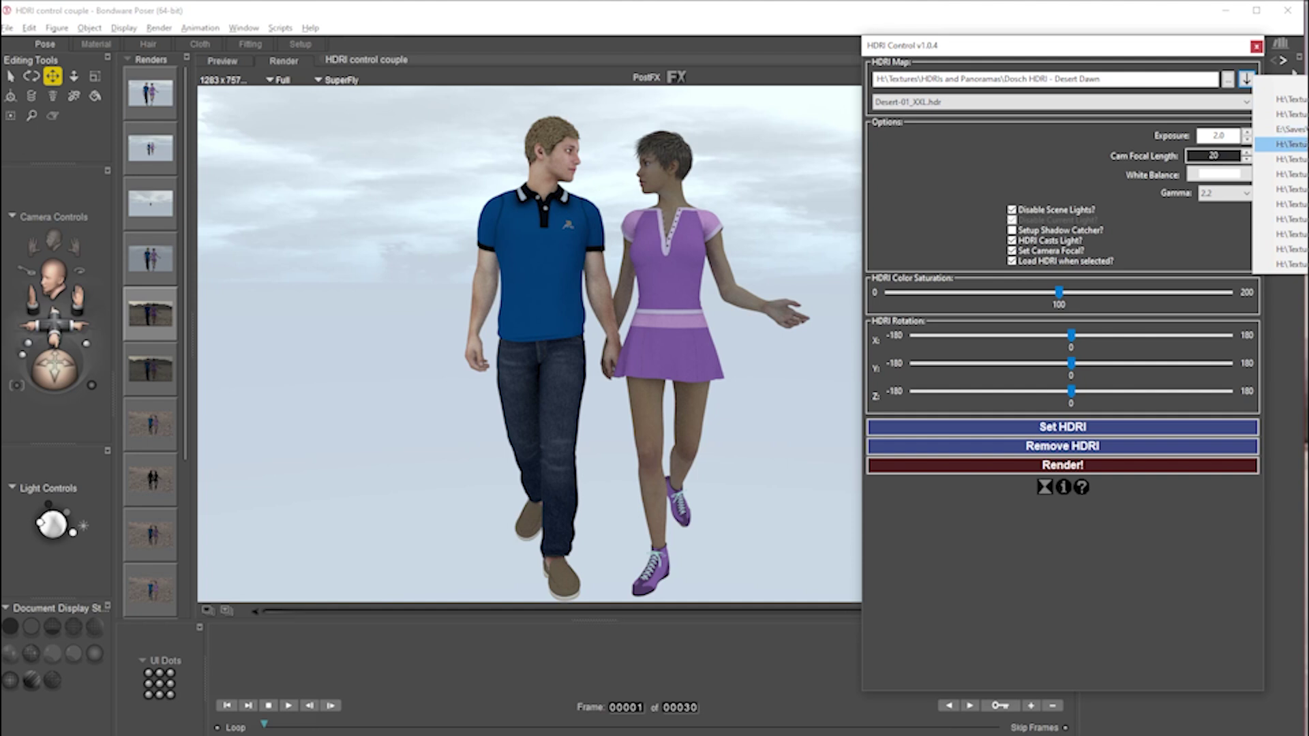
click(1289, 129)
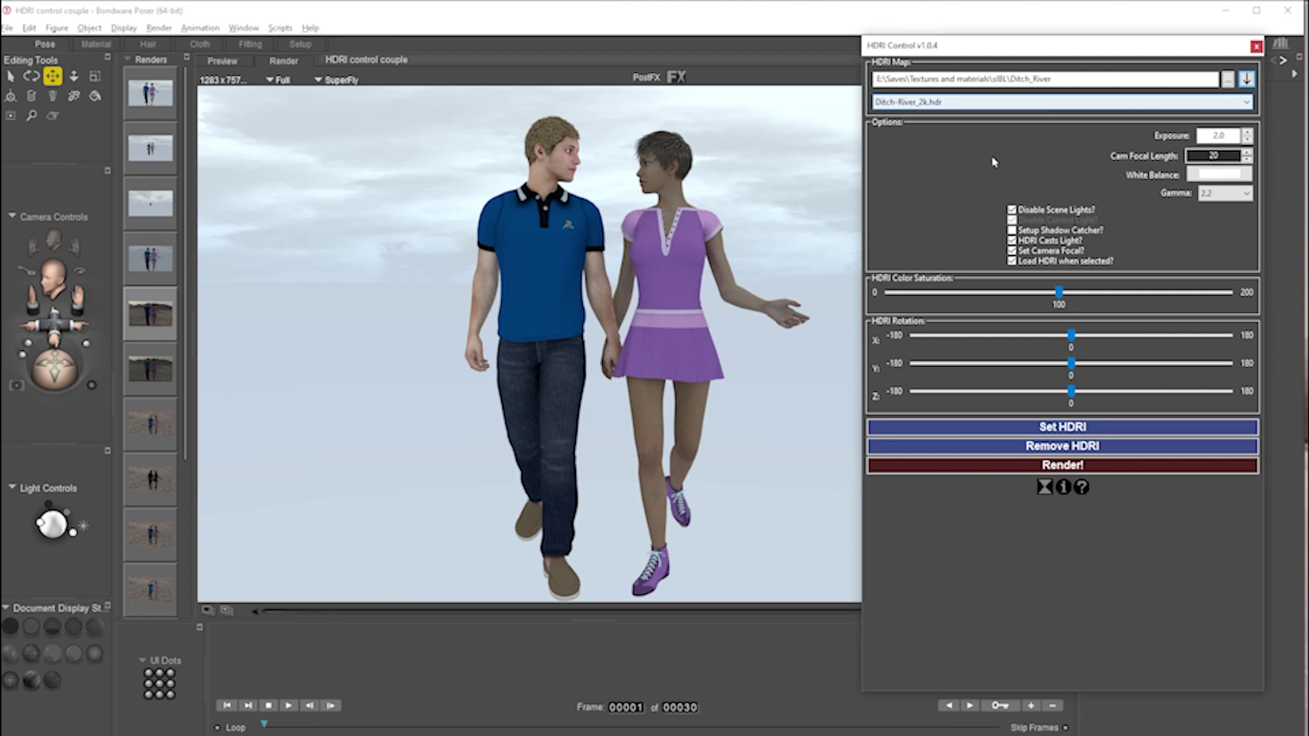
- Set the Ditch River map as the scene's HDRI and render, then render again with the camera moved back to frame the whole couple
click(1059, 465)
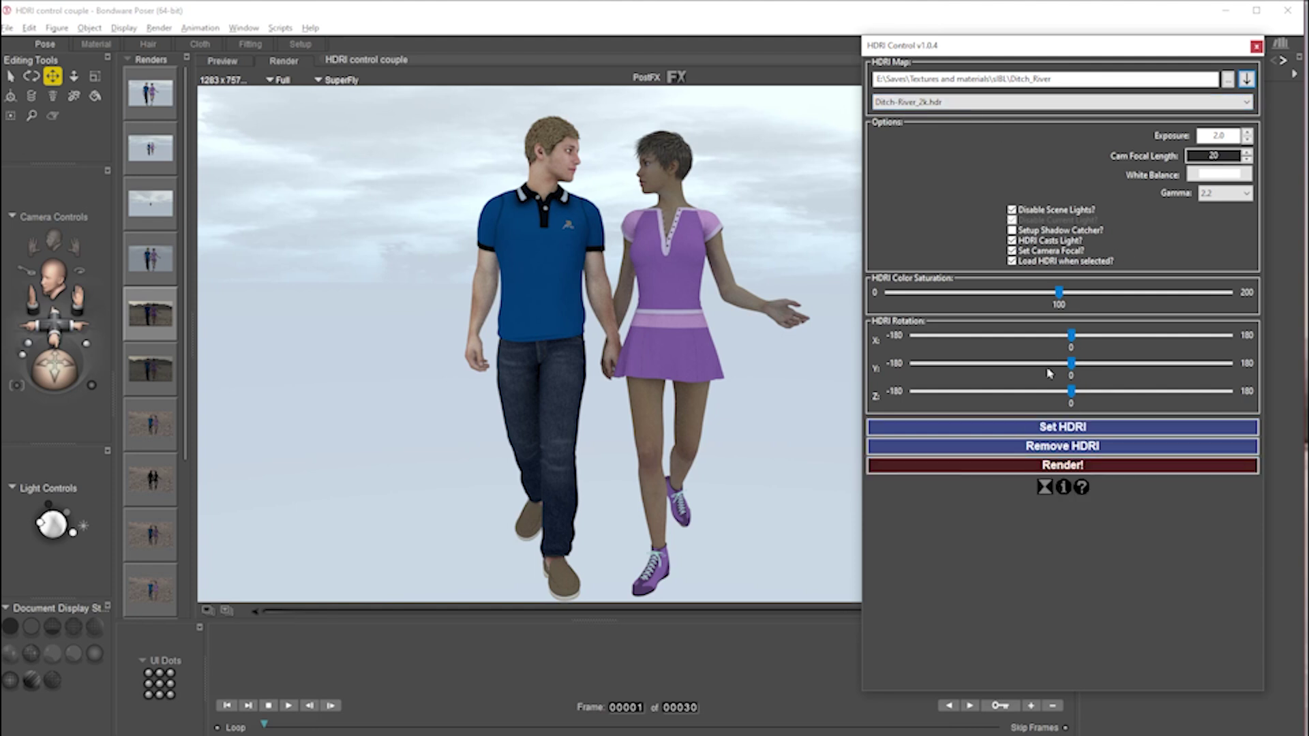
click(1062, 427)
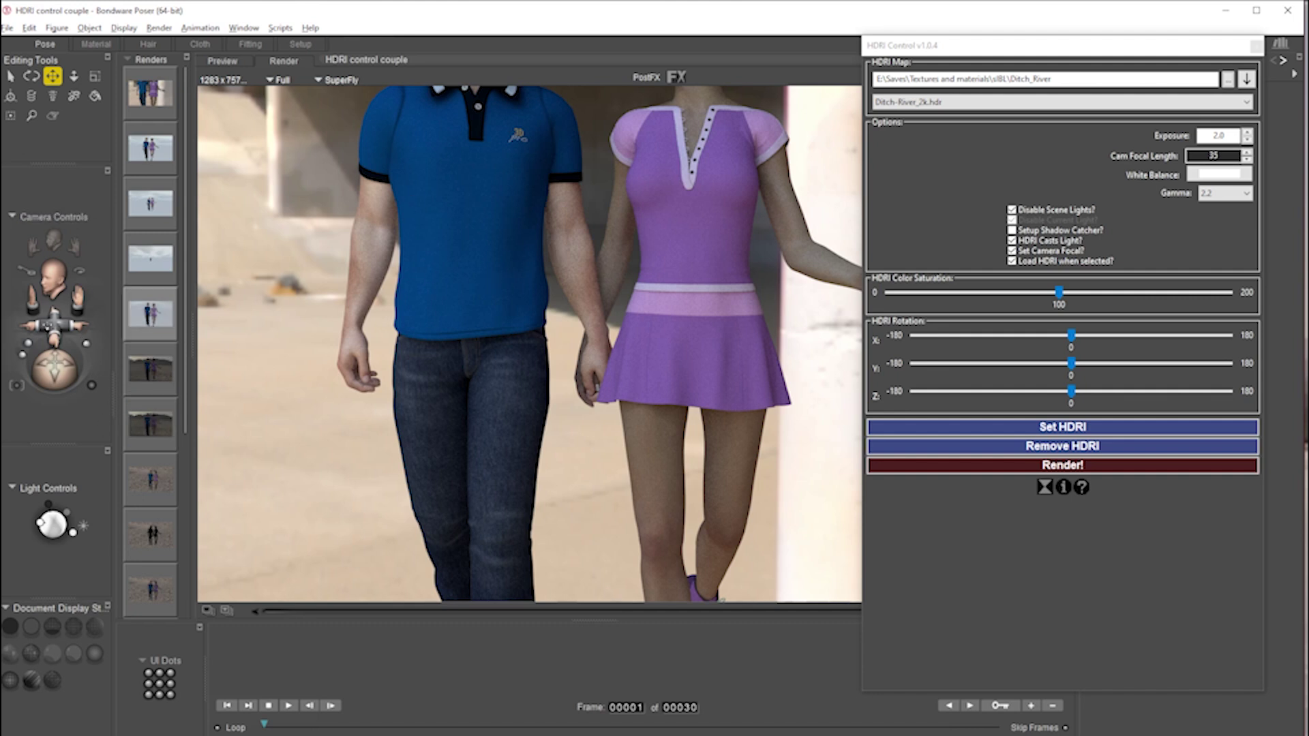
click(55, 322)
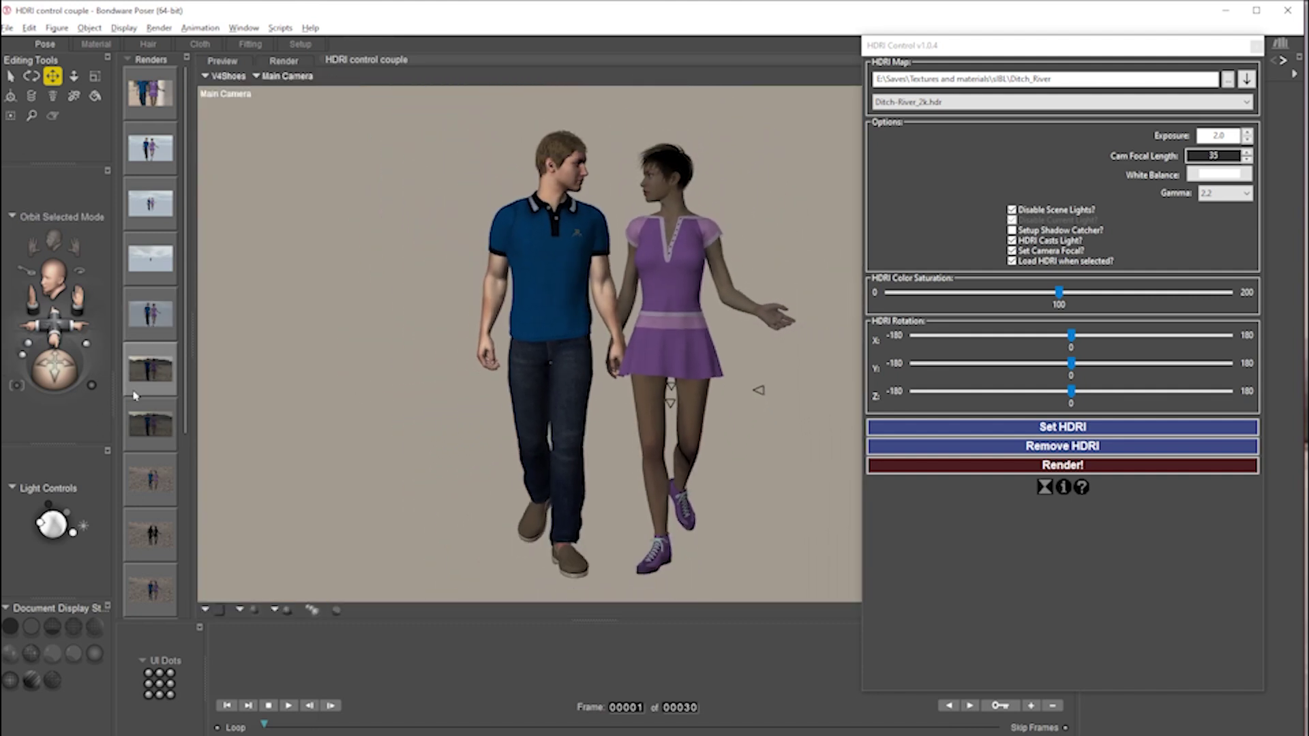
key(ctrl+r)
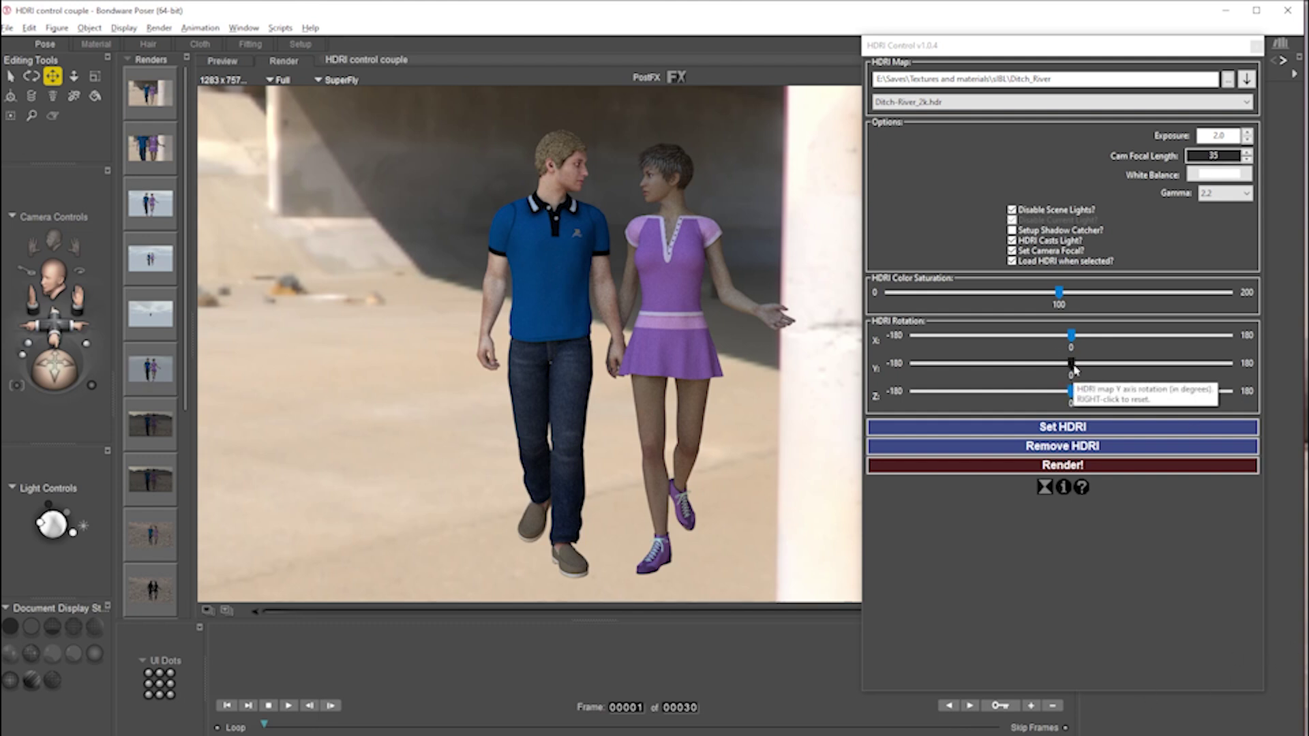
- Rotate the HDRI map to 94 degrees on the Y axis and render the couple
drag(1071, 366, 1154, 372)
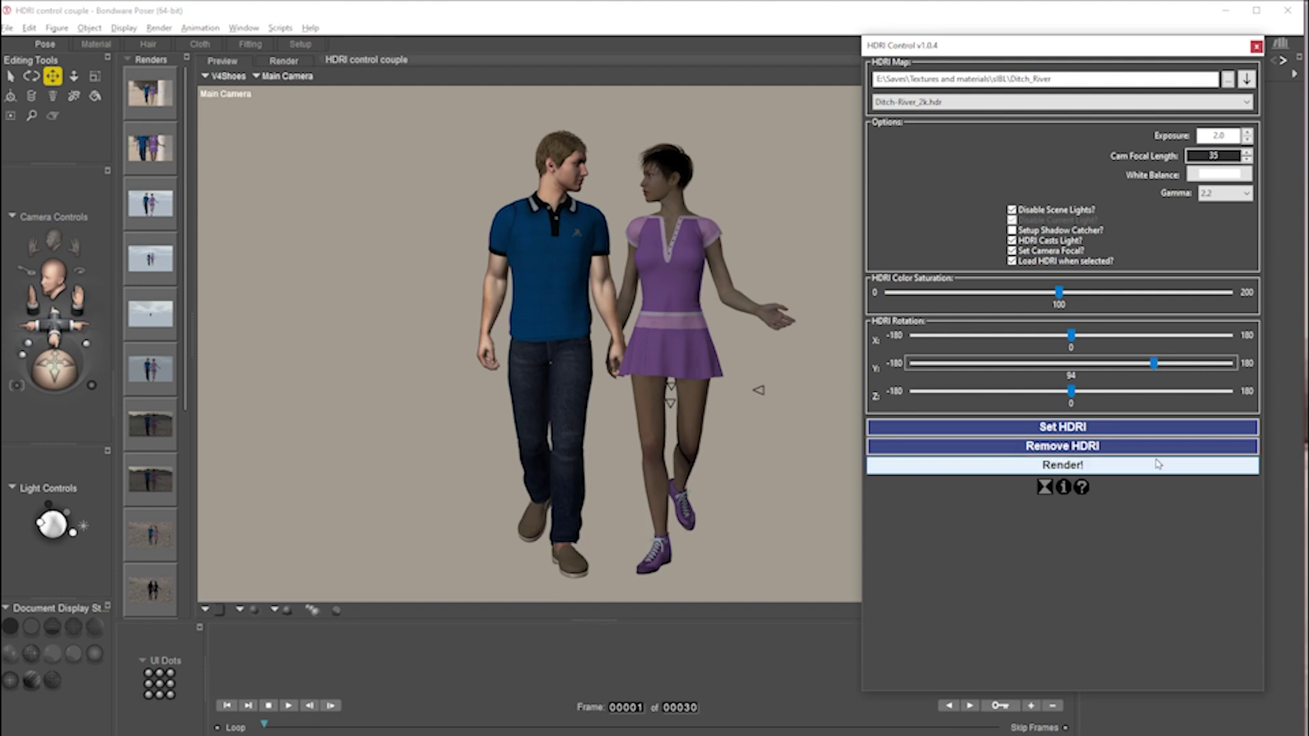
click(1076, 470)
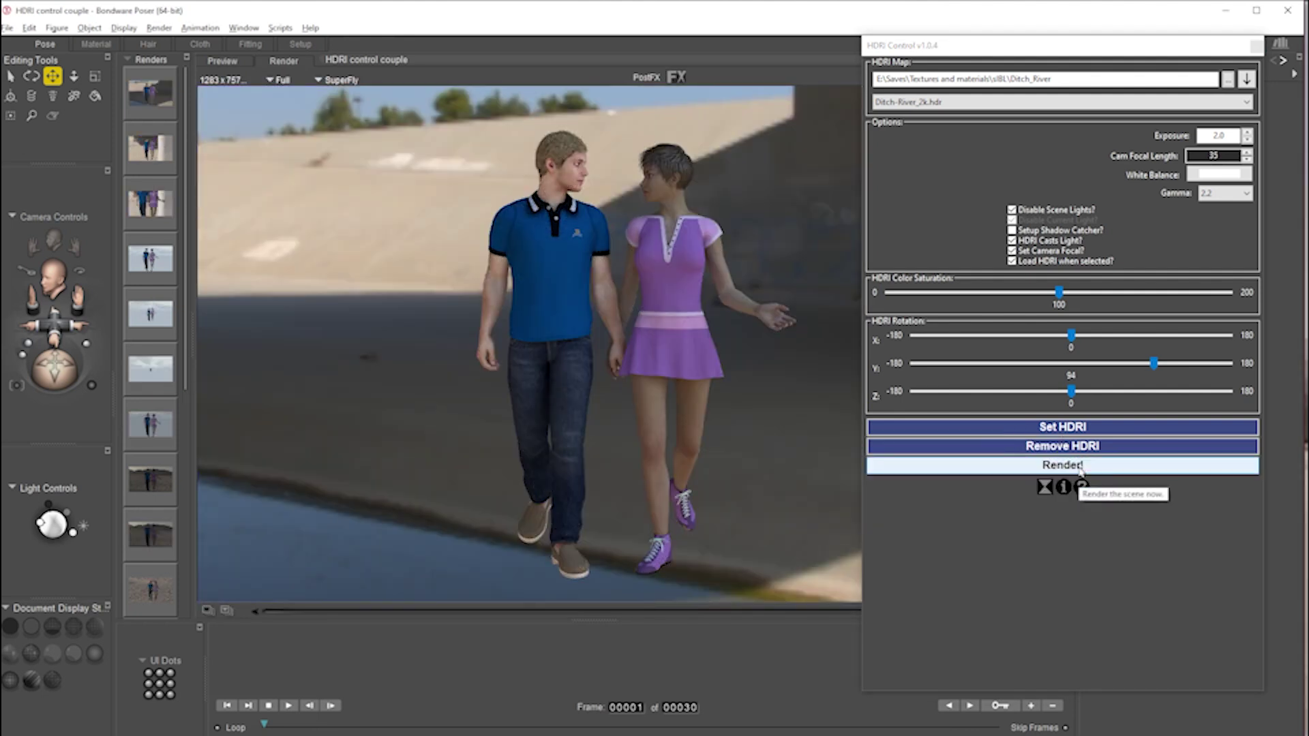
click(1080, 468)
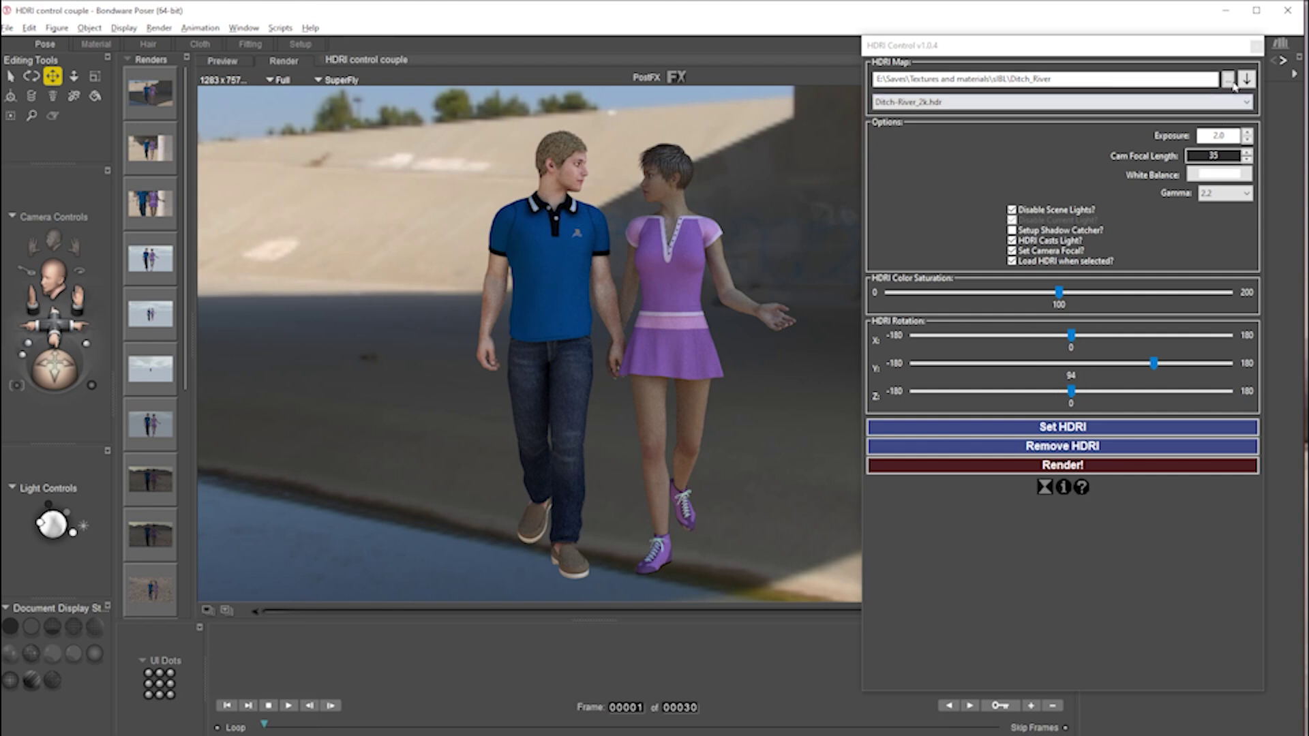
- Set empty_room_01.hdr from the HQ HDRI Collection - Interior\empty_room_01 folder as the scene's HDRI and render the couple
click(1247, 79)
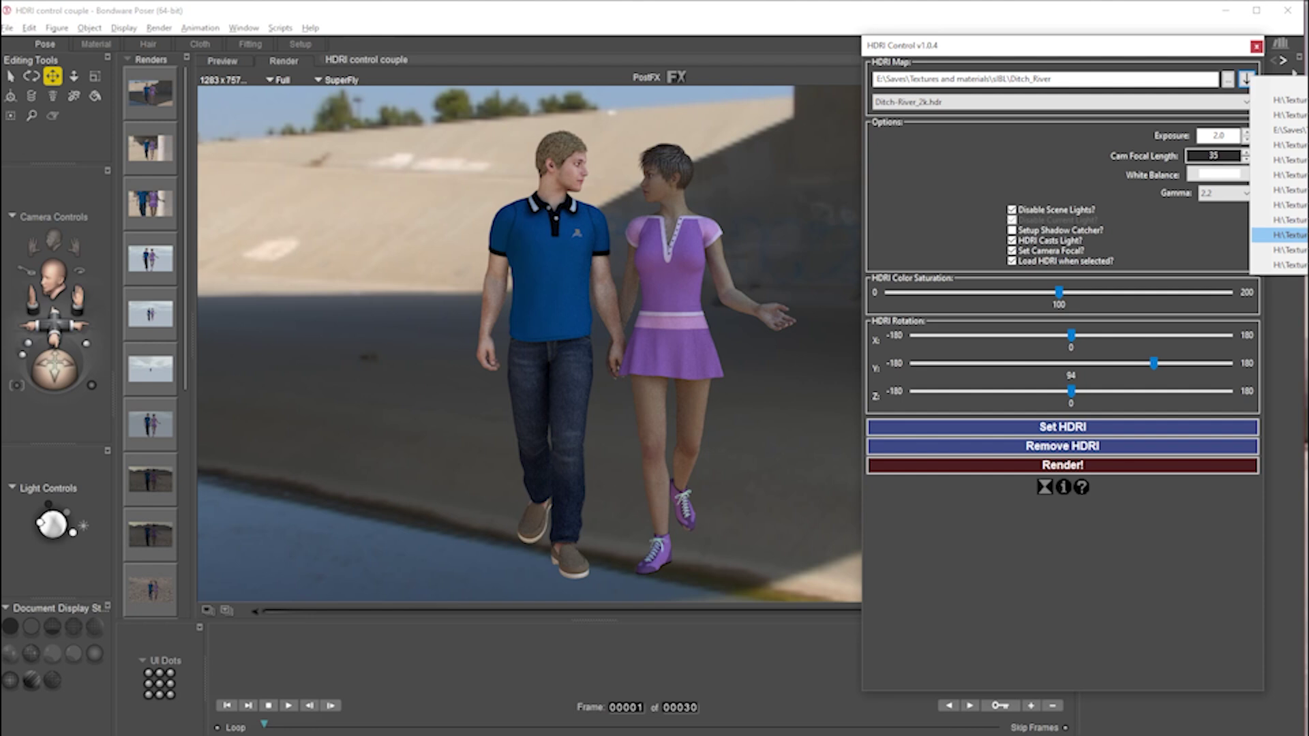
key(Return)
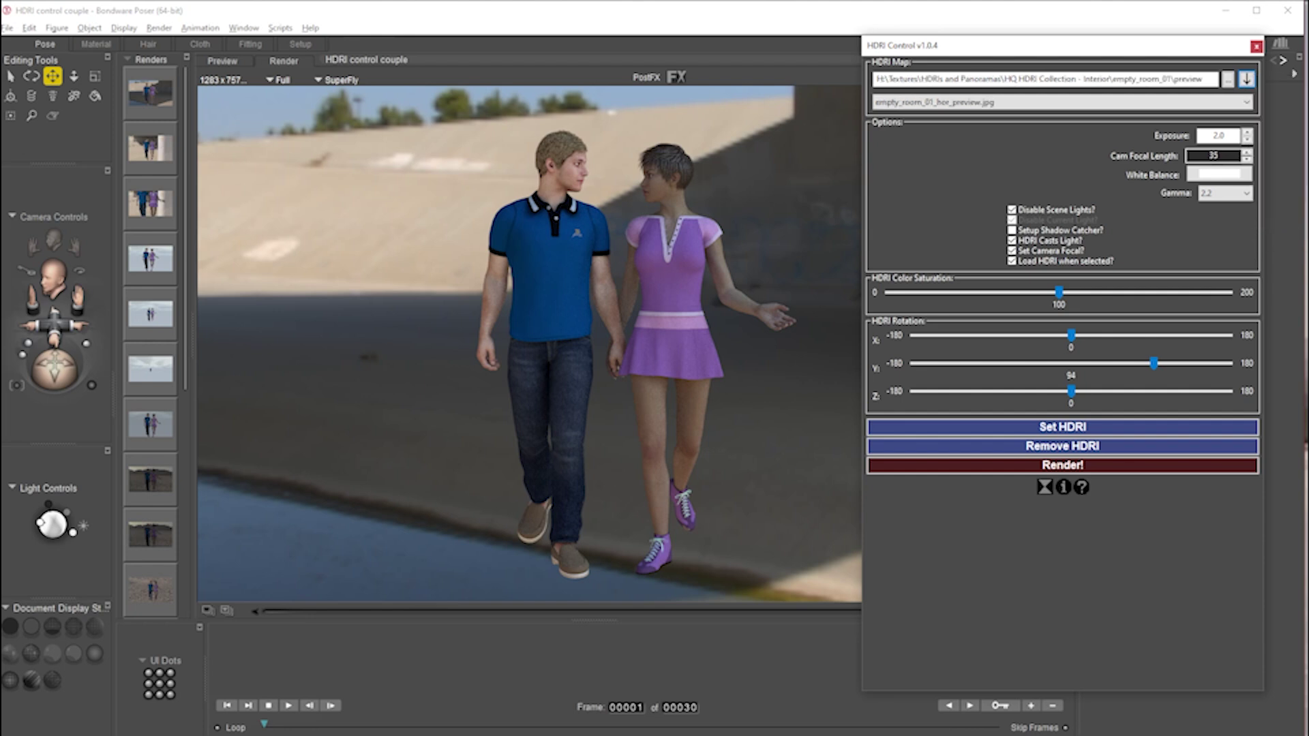
click(1247, 81)
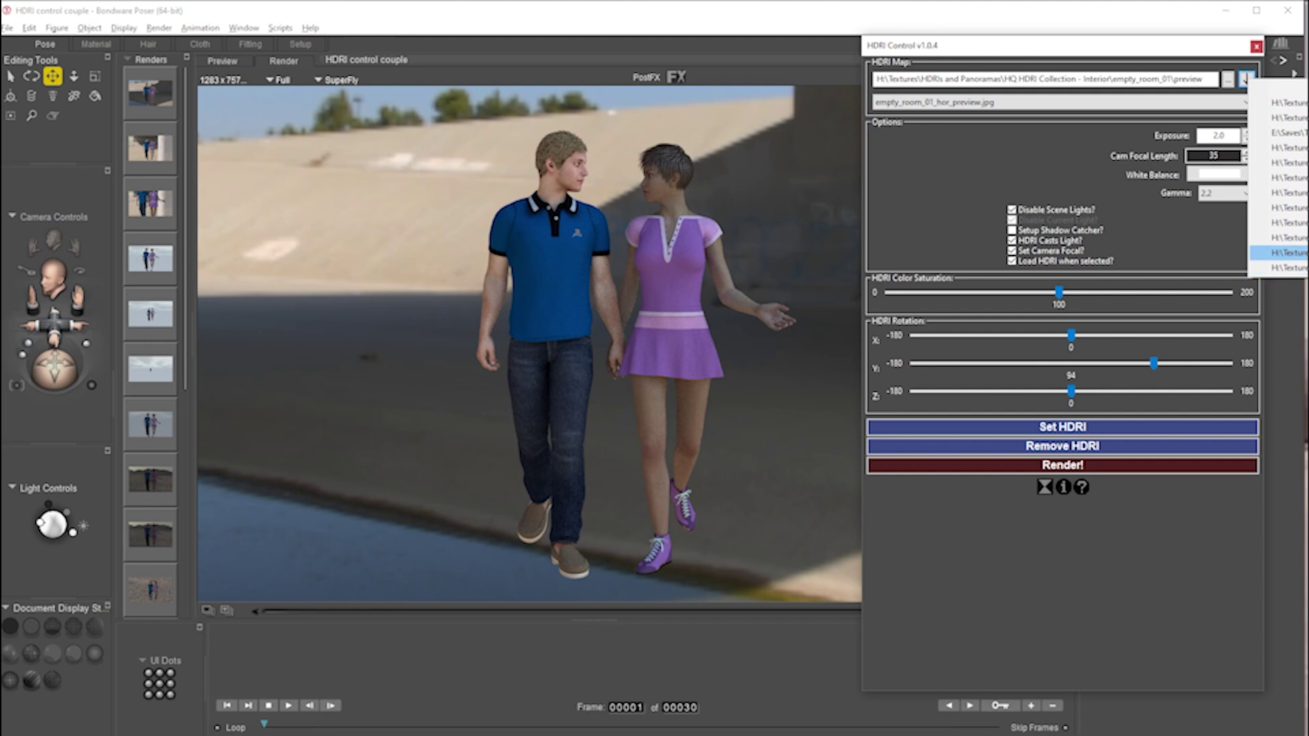
key(Return)
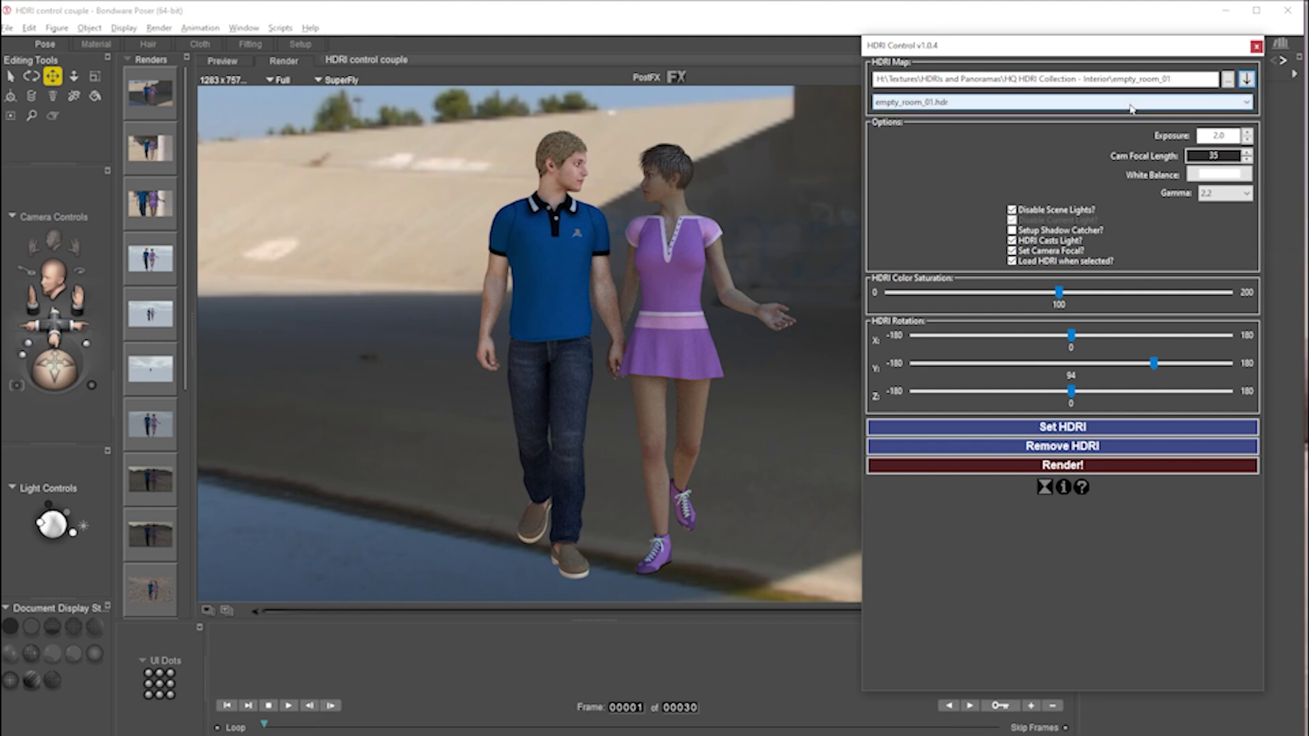
click(1073, 428)
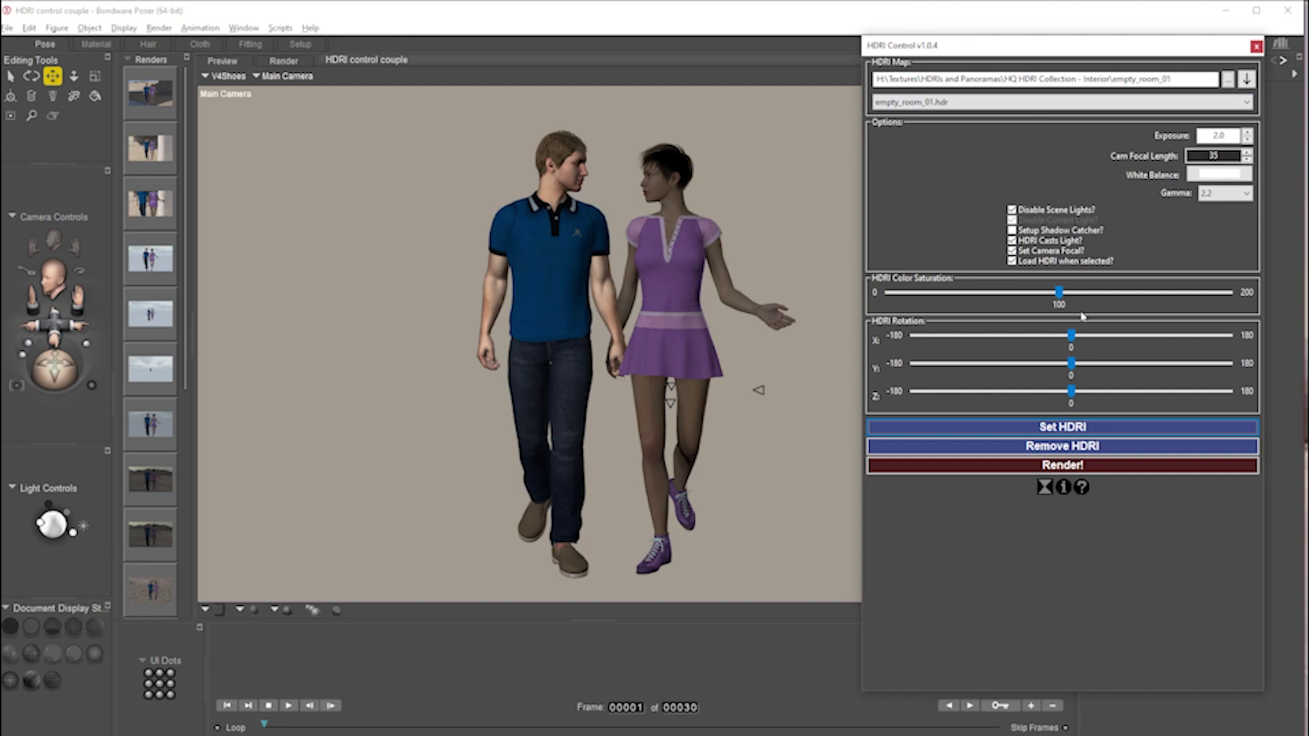
click(1050, 465)
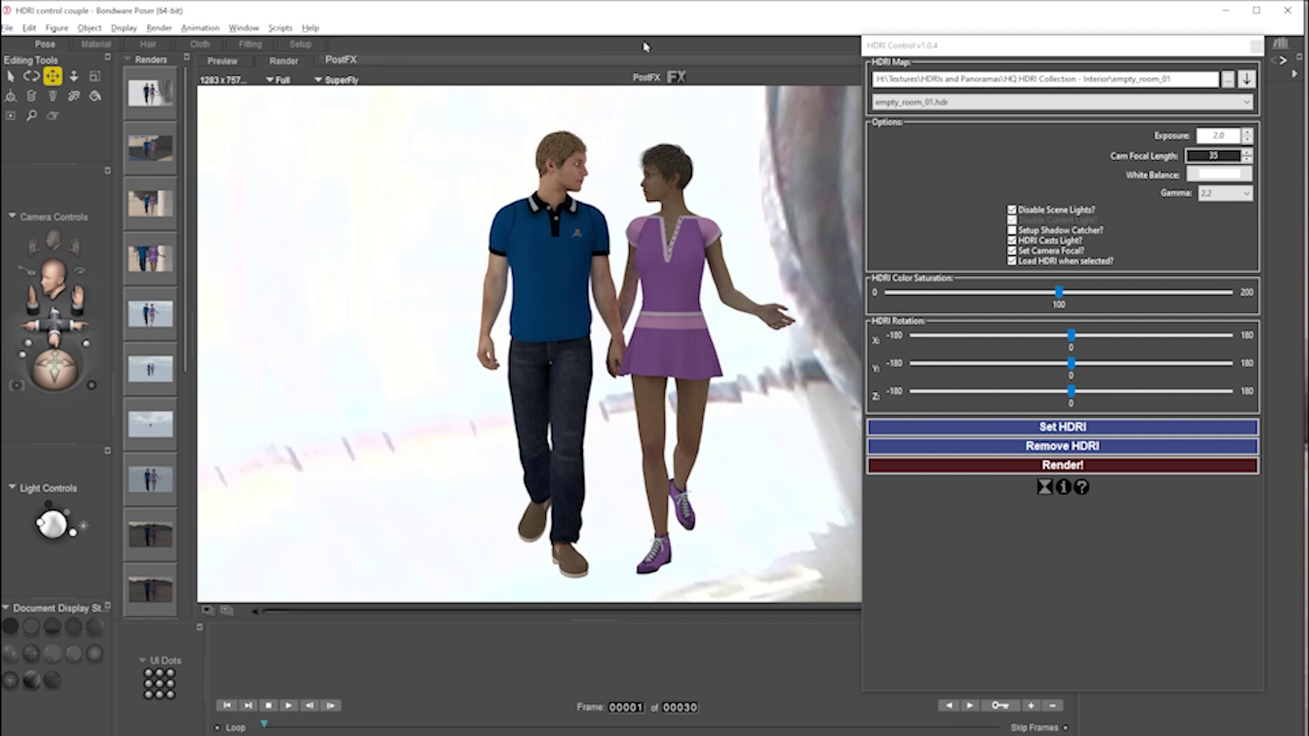
- Lower the camera focal length to 8 and render the couple in the empty room
drag(913, 46, 883, 72)
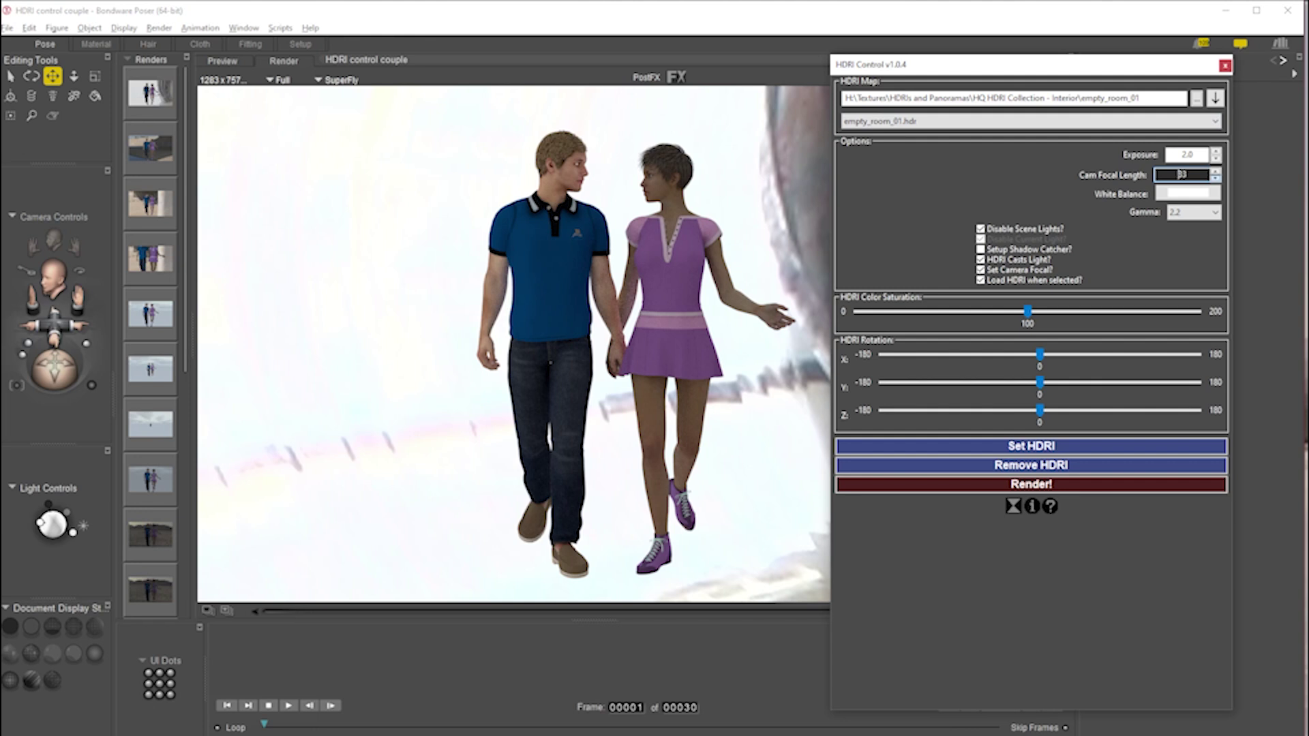
scroll(1179, 174, down, 2)
click(1073, 485)
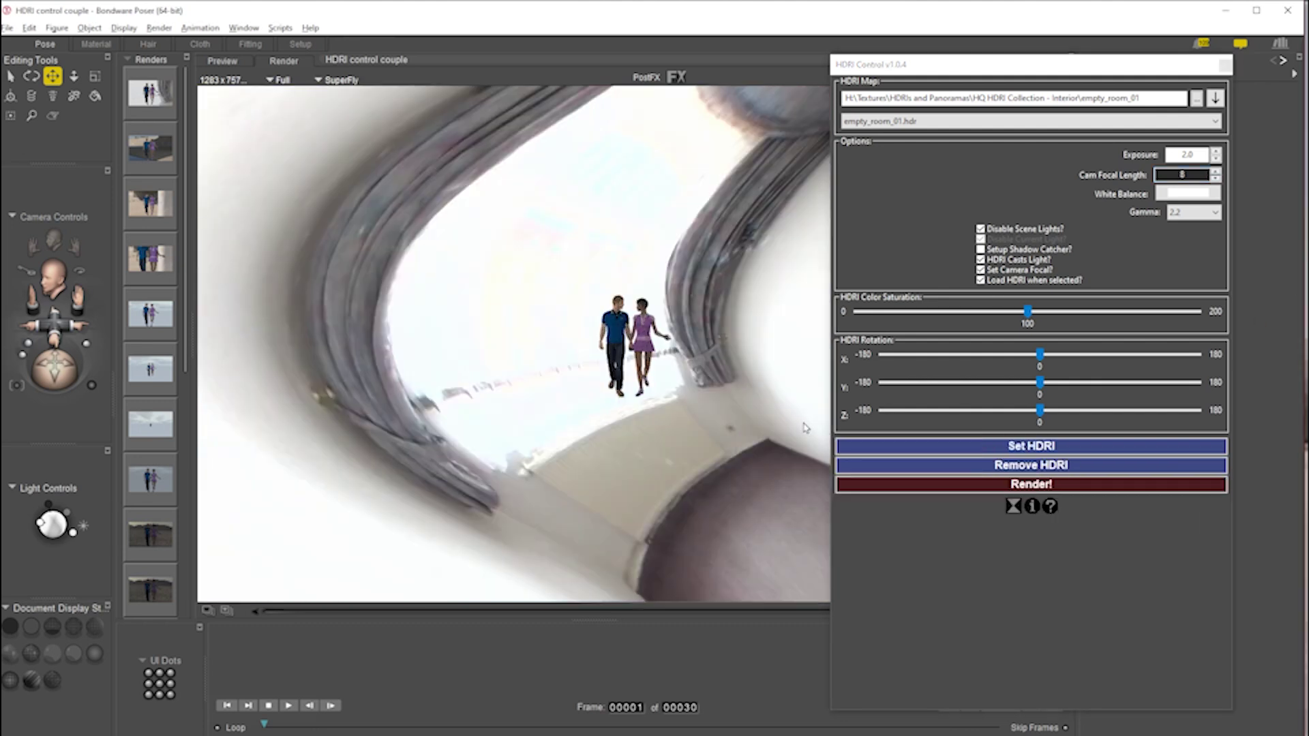
- Render the couple at a camera focal length of 15 with the camera moved closer, and again at 10
click(1184, 174)
double_click(1184, 174)
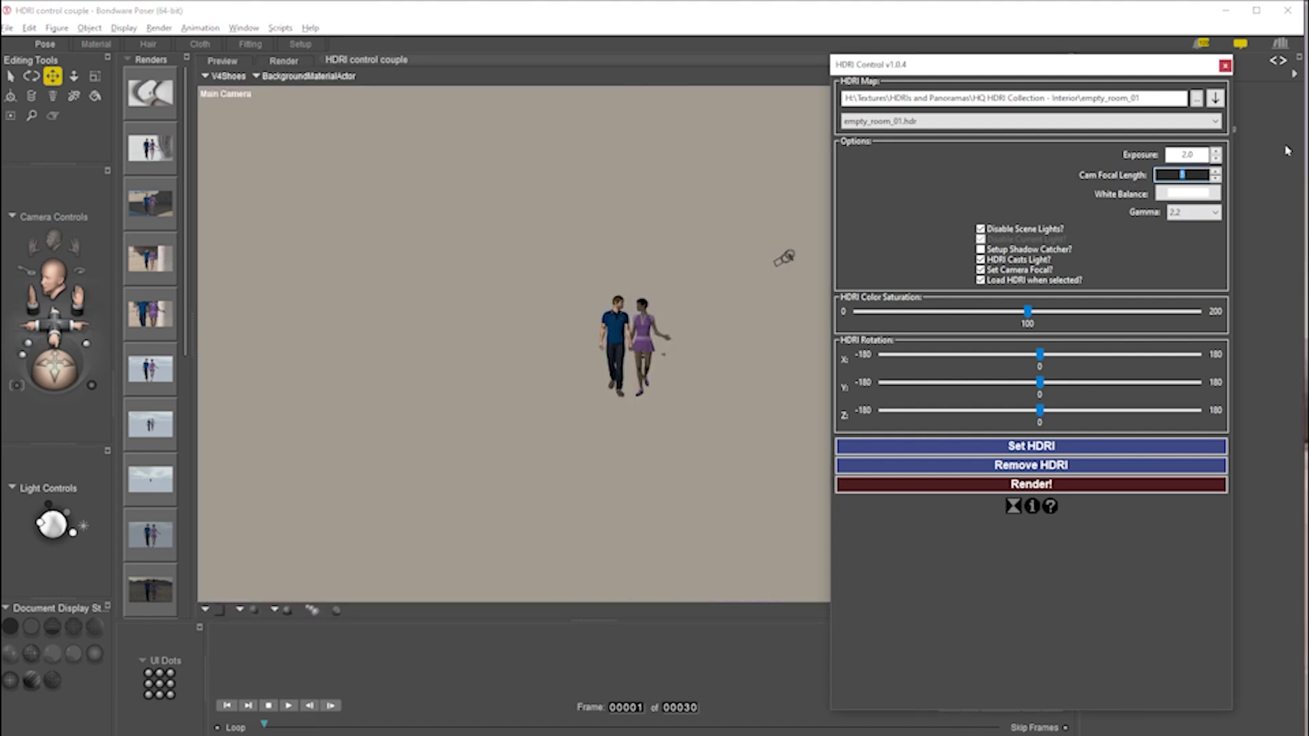
click(1216, 171)
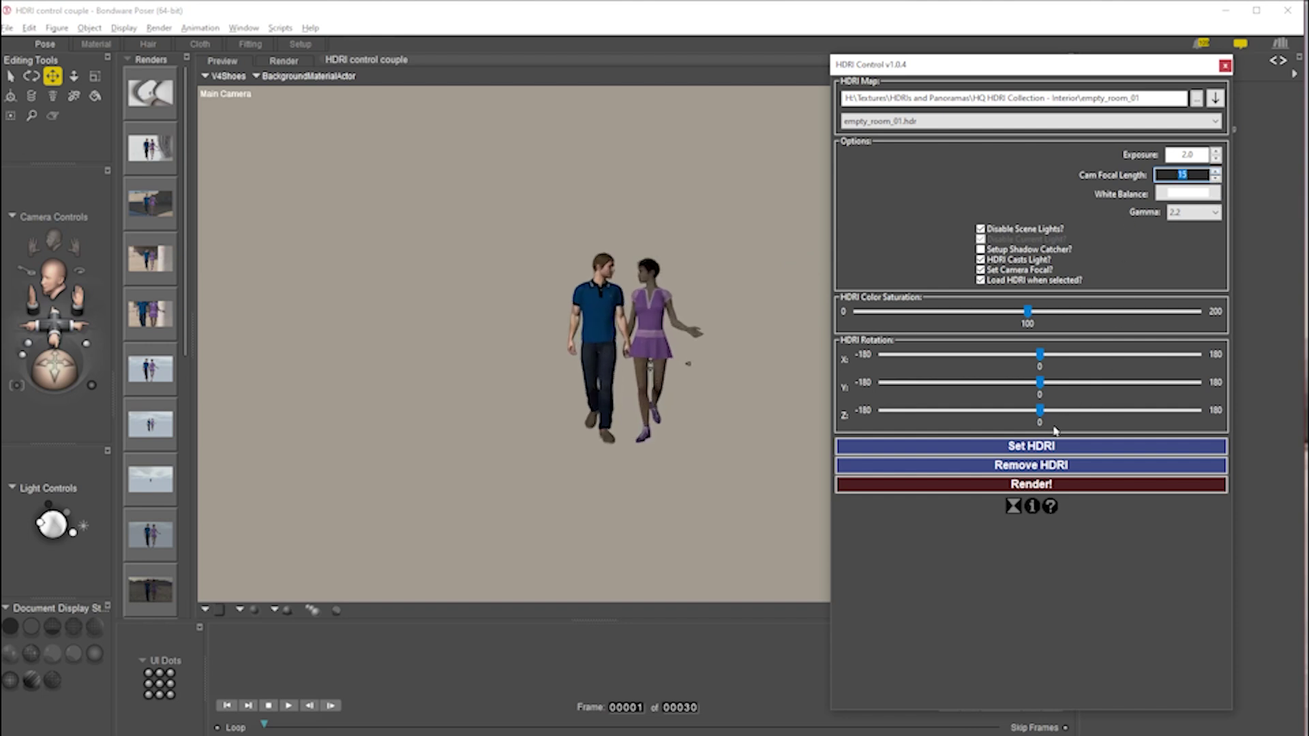
click(1035, 485)
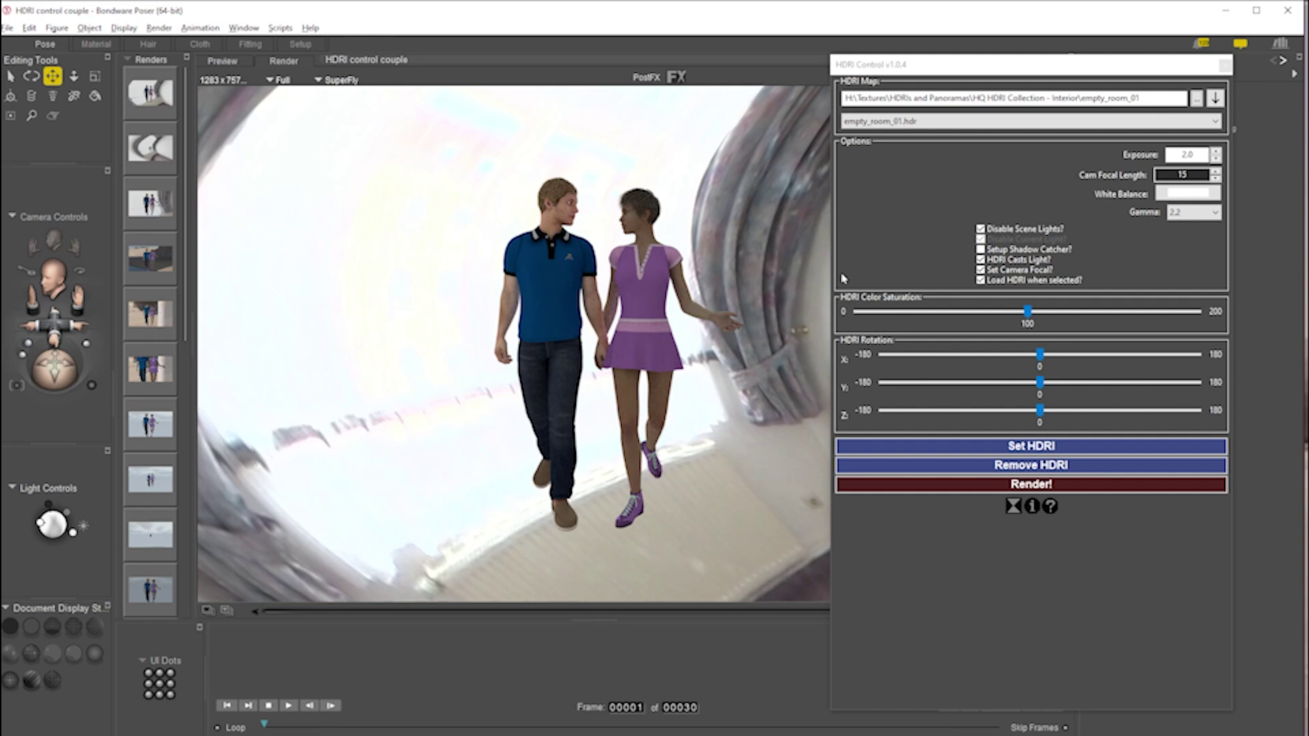
click(1216, 179)
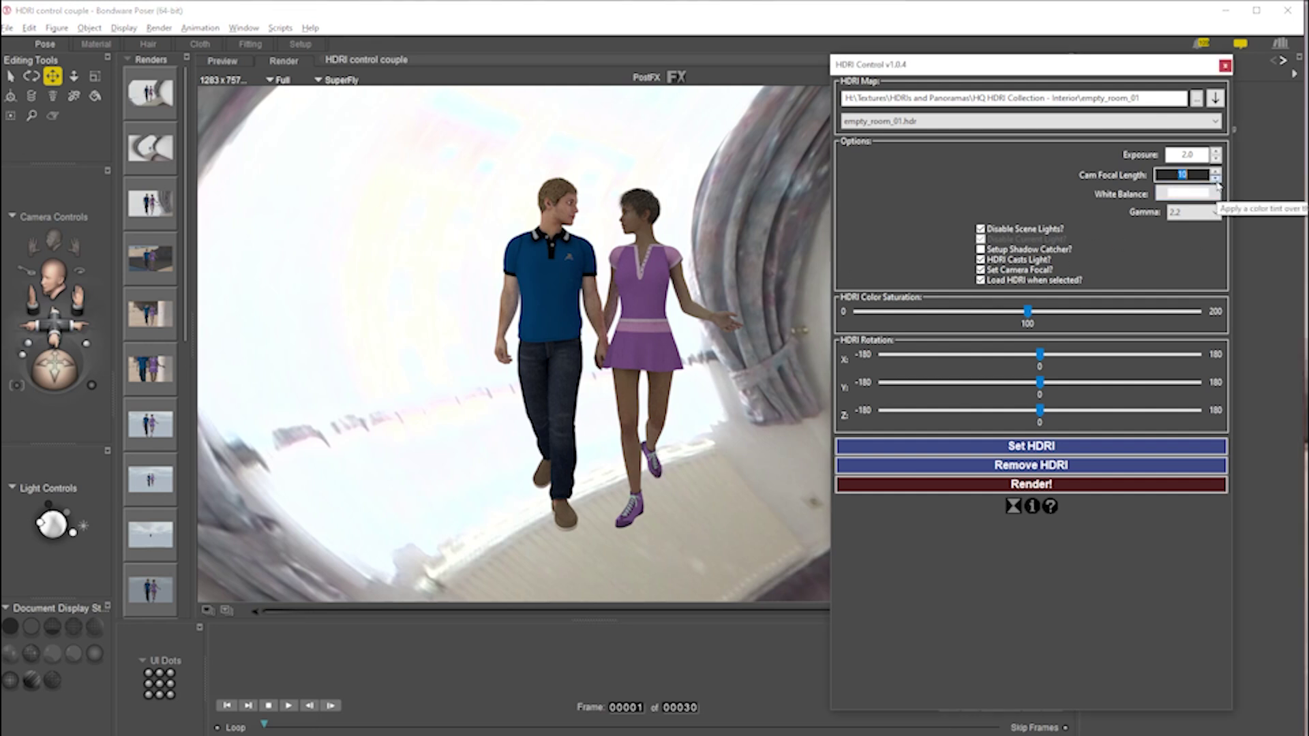
click(1030, 484)
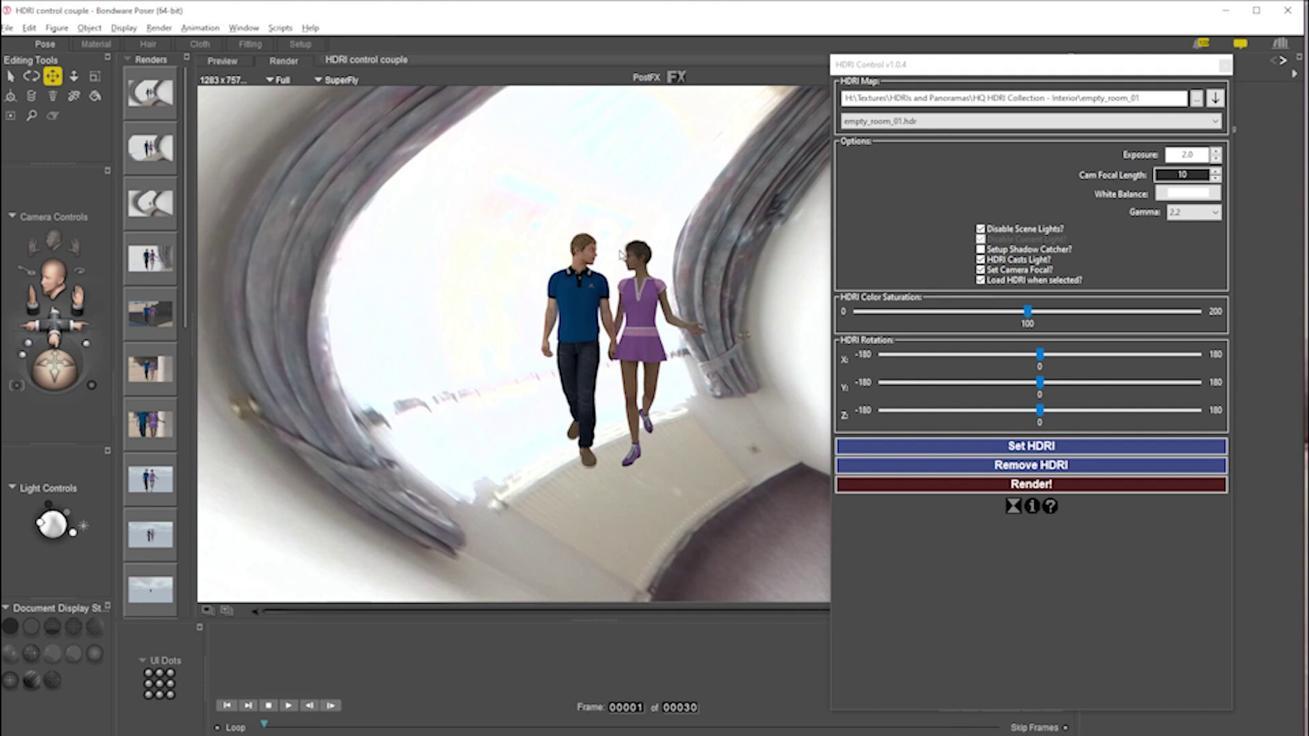
- Tint the HDRI white balance light orange (red 255, green 217, blue 198) and render the couple
double_click(1187, 154)
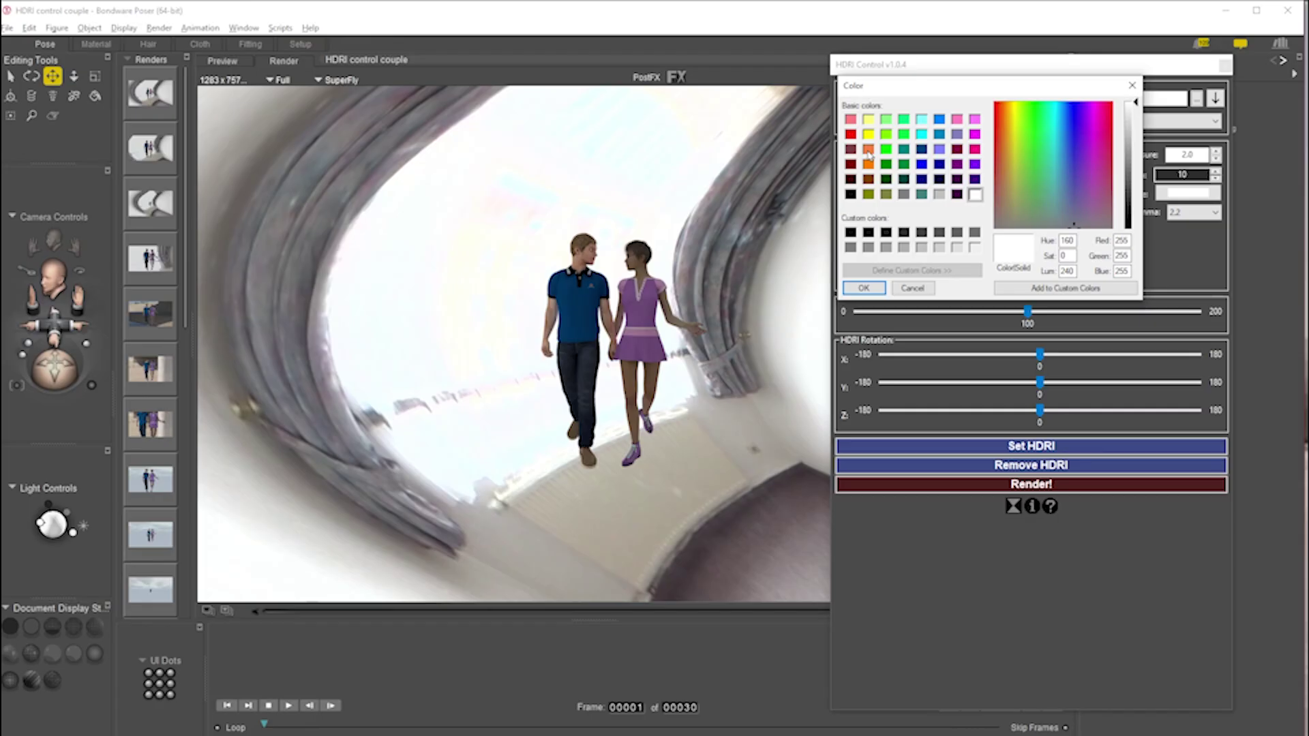
click(867, 149)
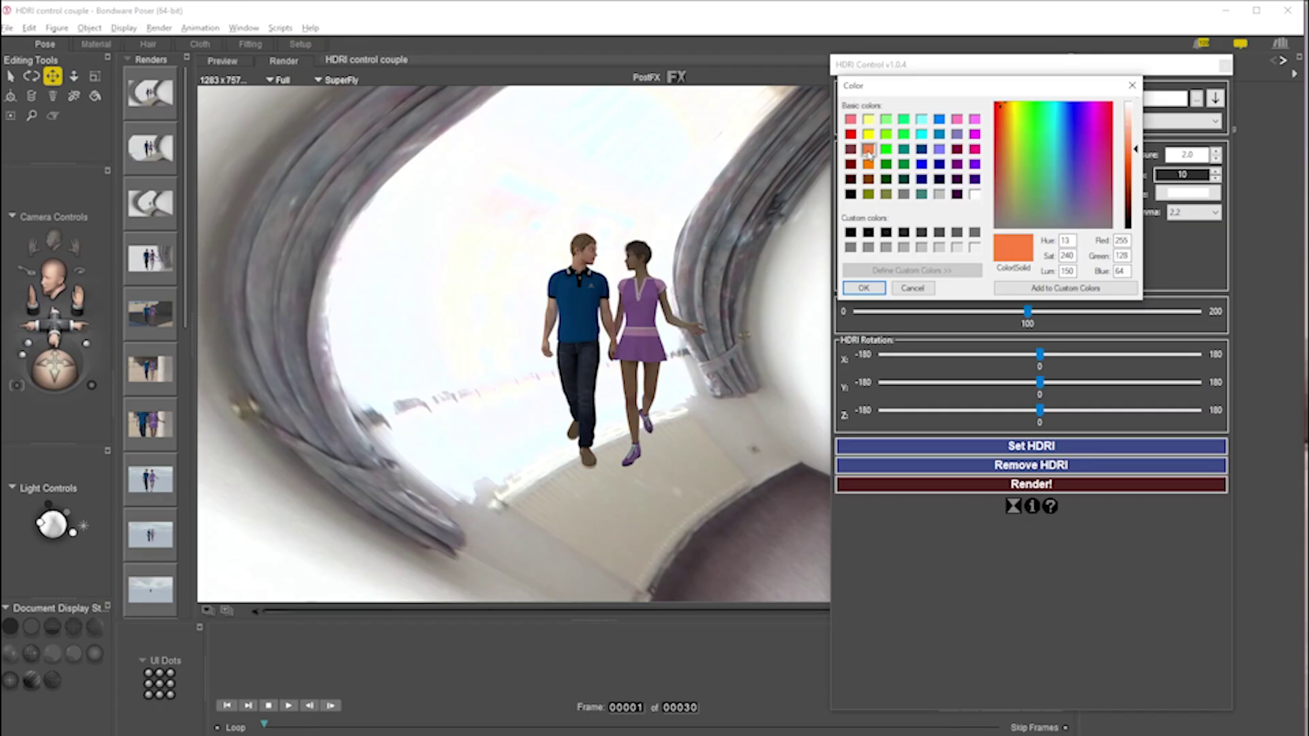
drag(1134, 153, 1135, 120)
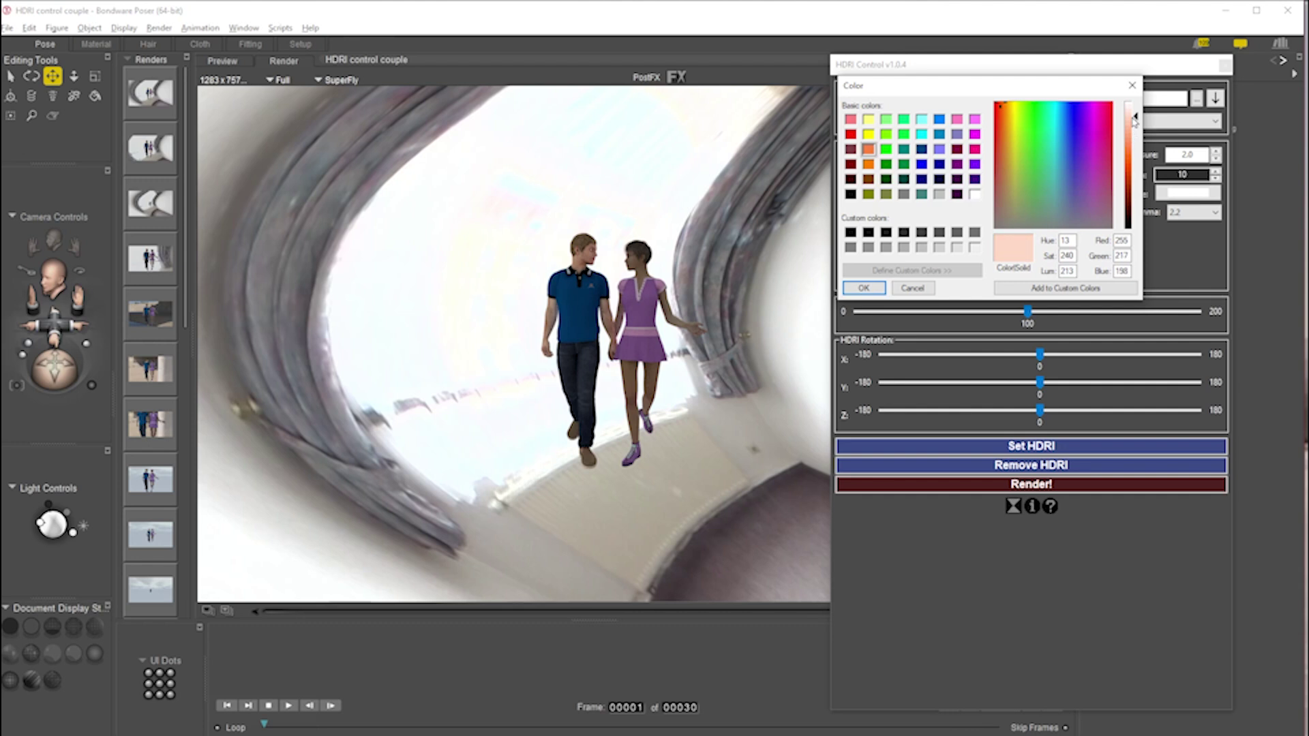
click(864, 288)
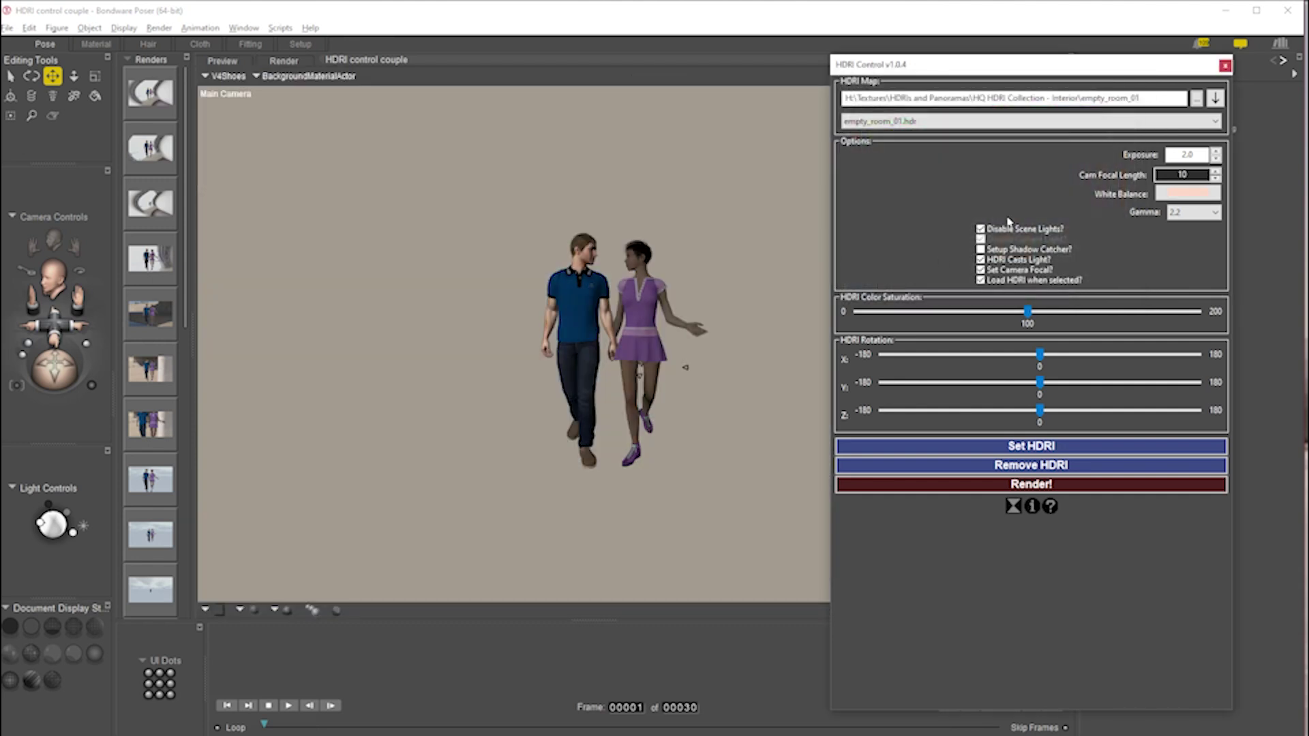
click(1074, 447)
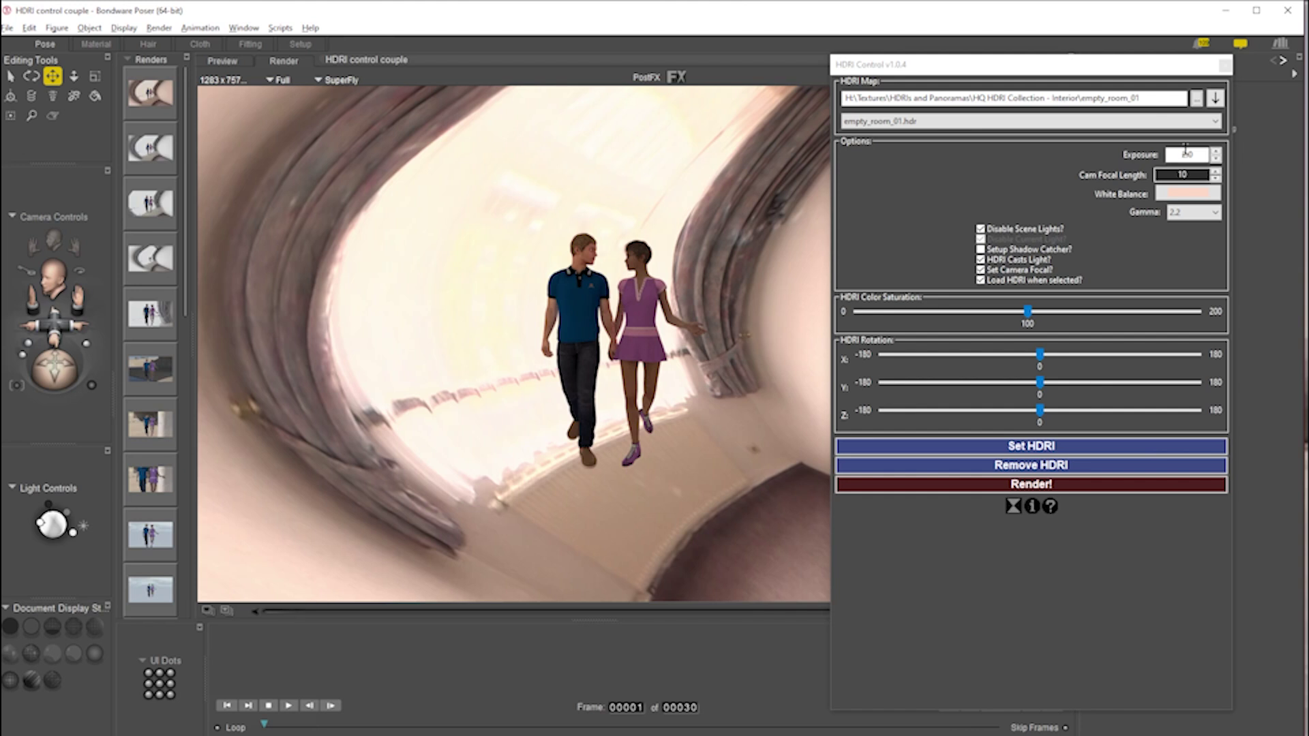
- Reset the HDRI white balance to pure white (red 255, green 255, blue 255)
click(1189, 196)
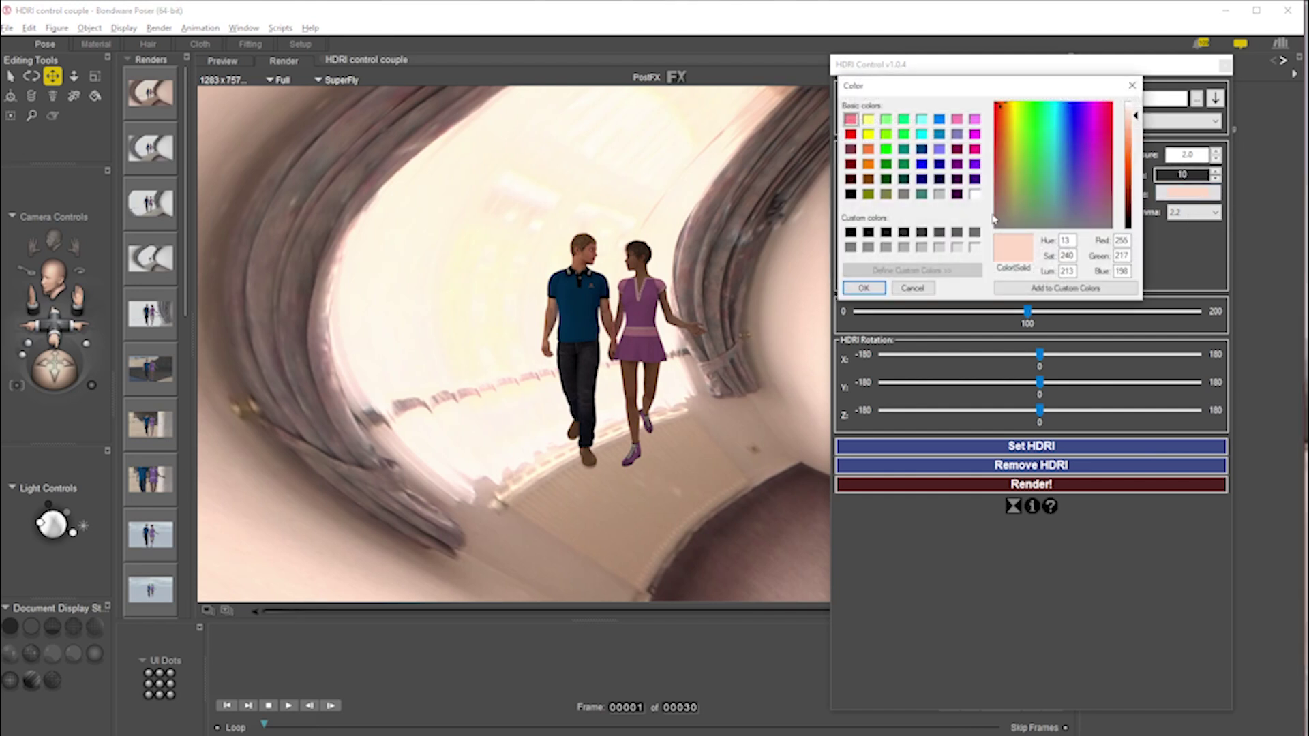
click(864, 288)
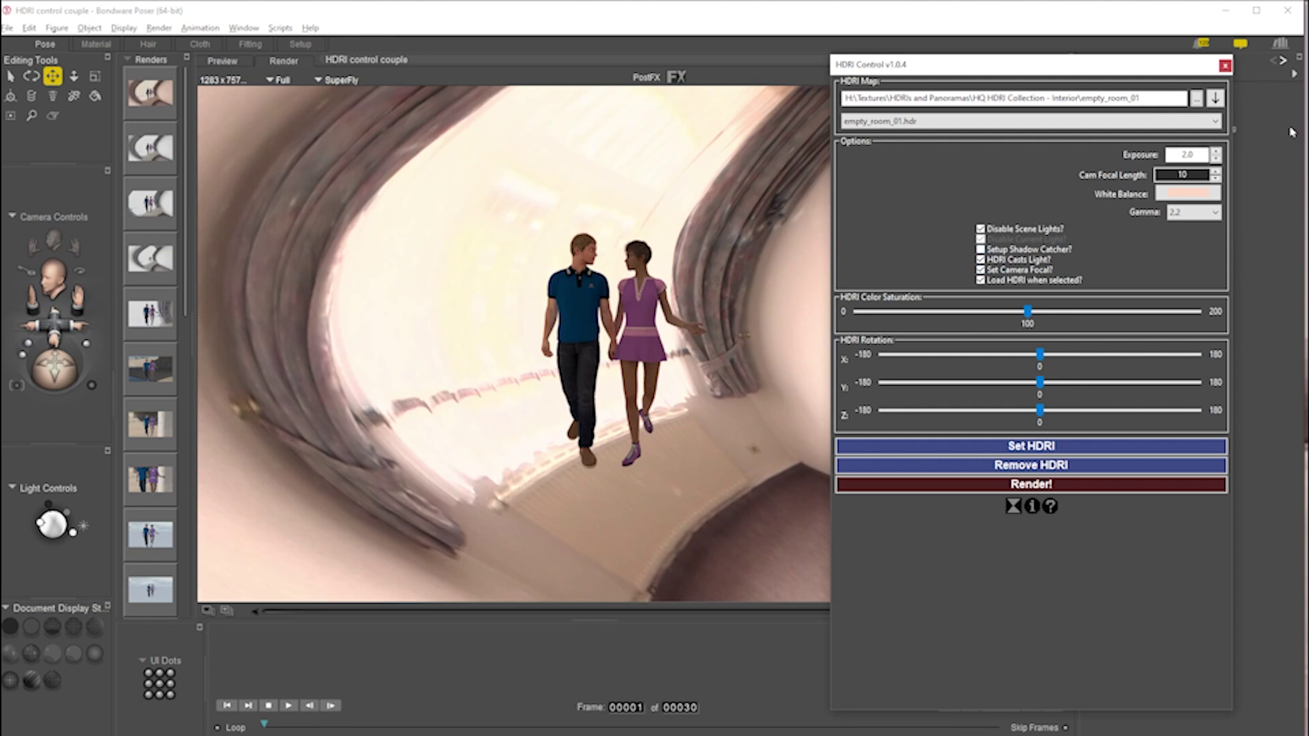
click(803, 294)
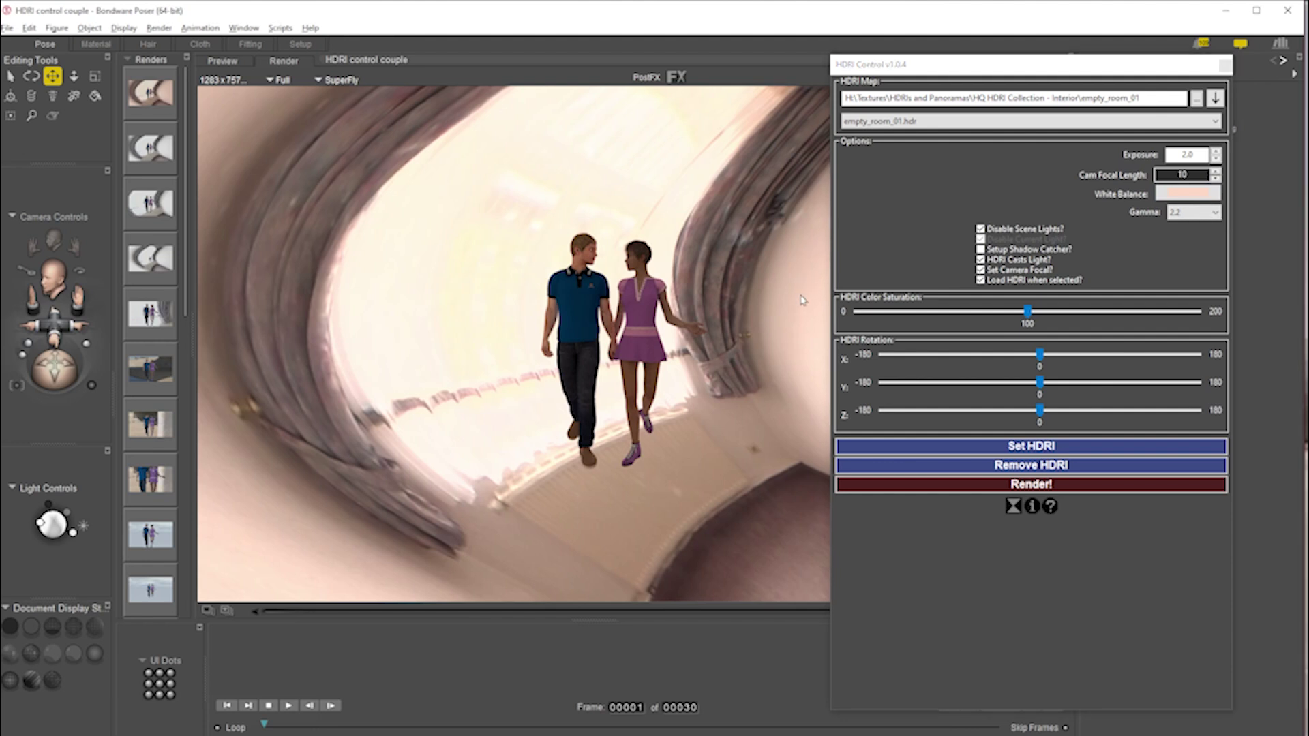
click(1195, 198)
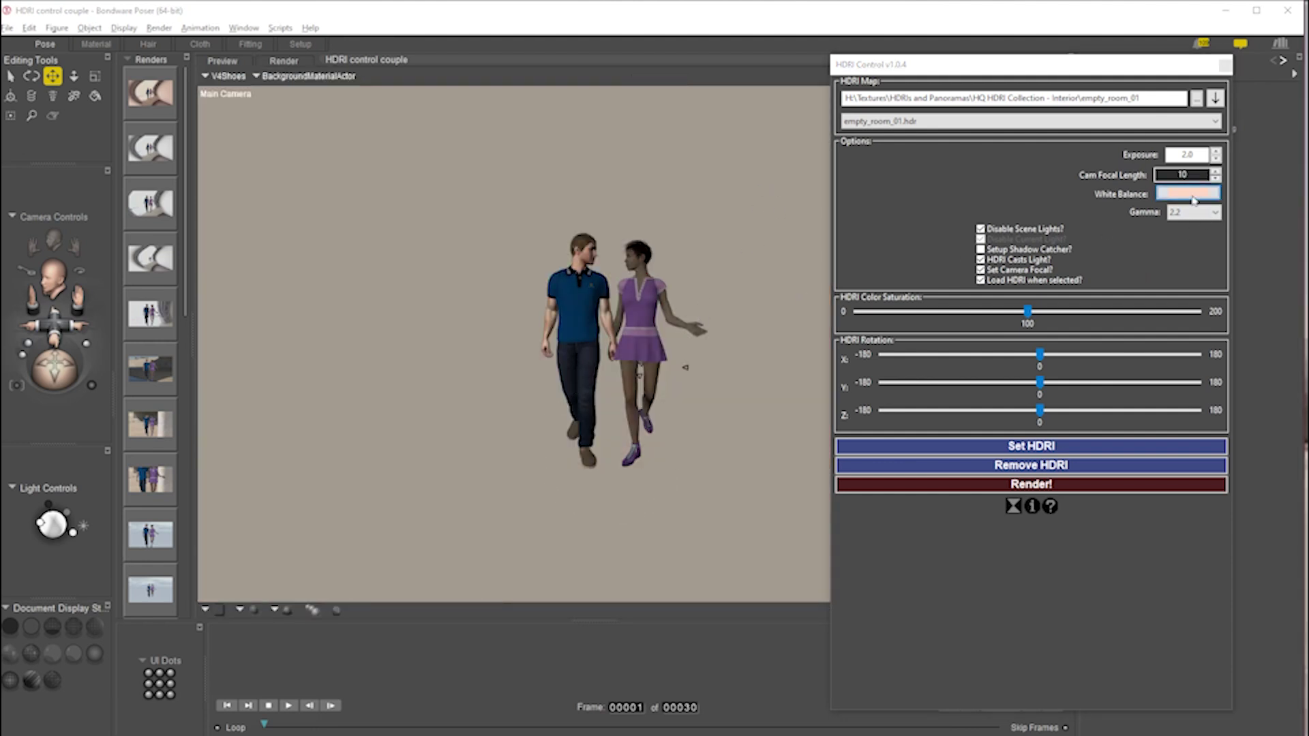
click(975, 195)
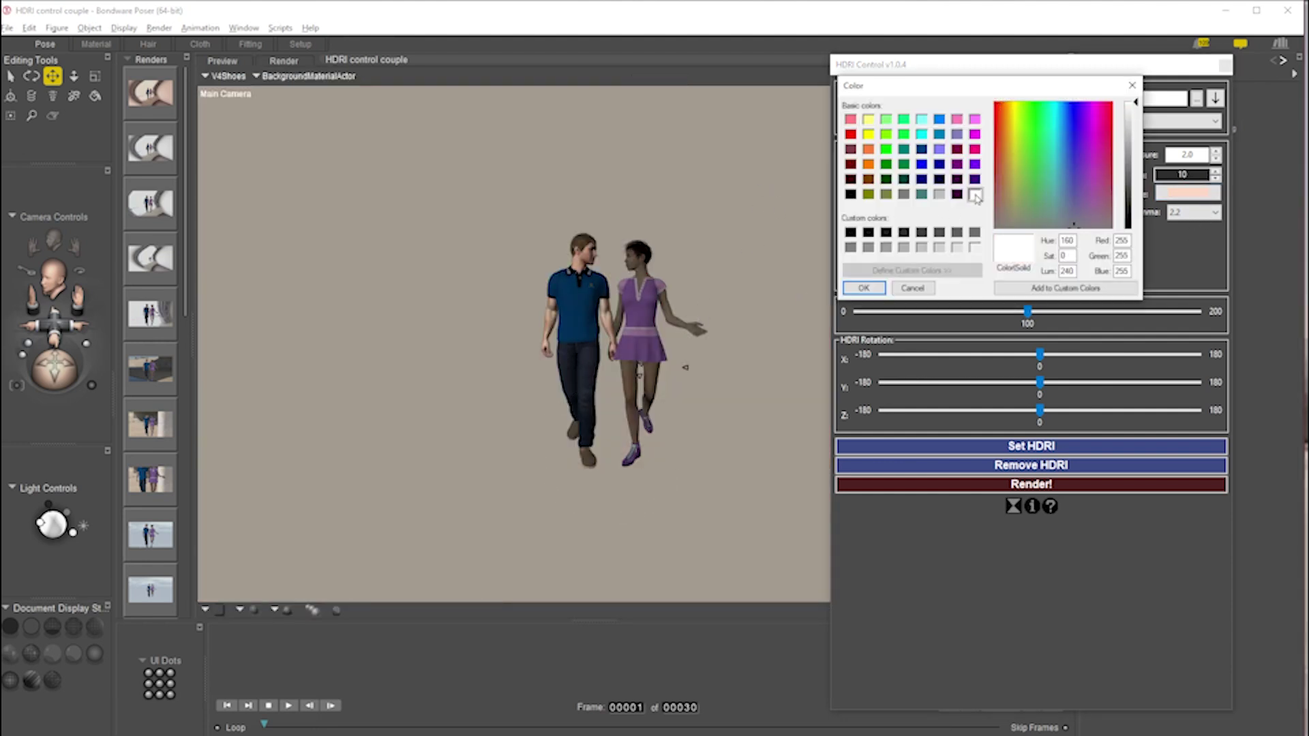
click(864, 288)
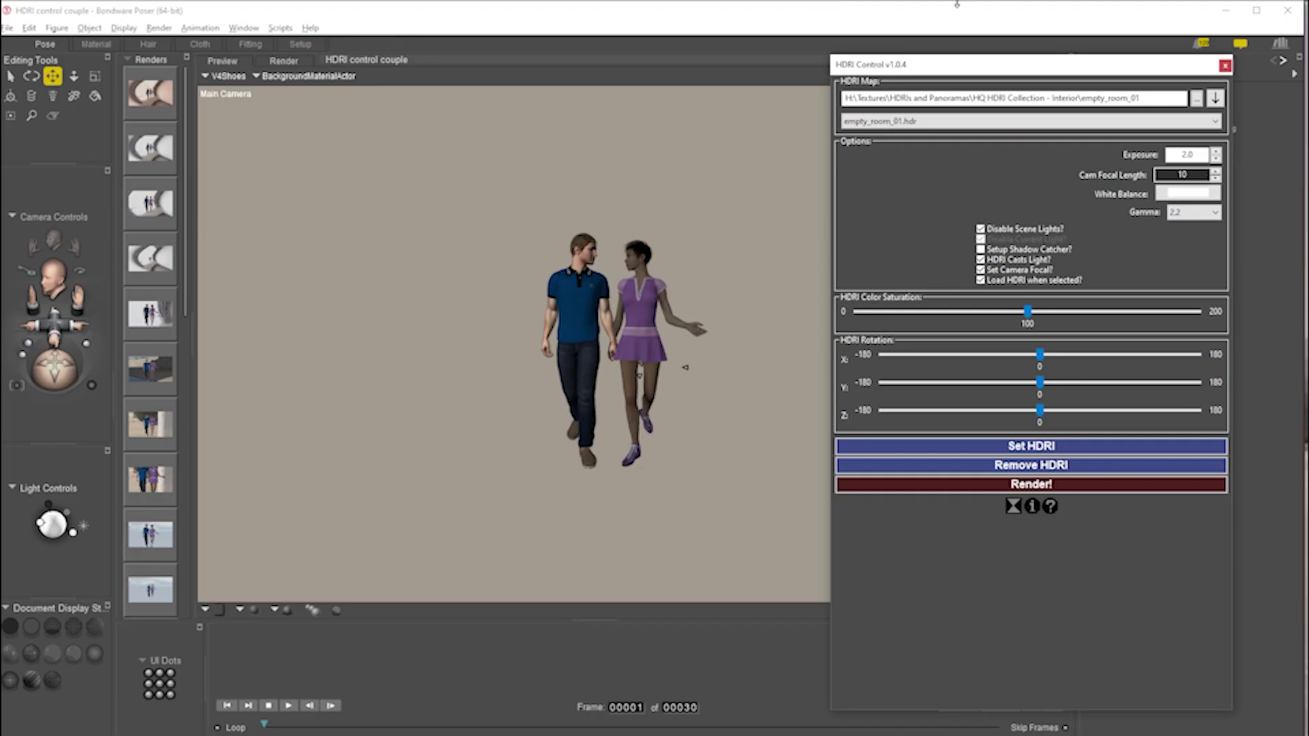
- Set Desert-01_XXL.hdr from the recently used Dosch HDRI - Desert Dawn folder as the scene's HDRI
drag(928, 66, 912, 133)
click(865, 139)
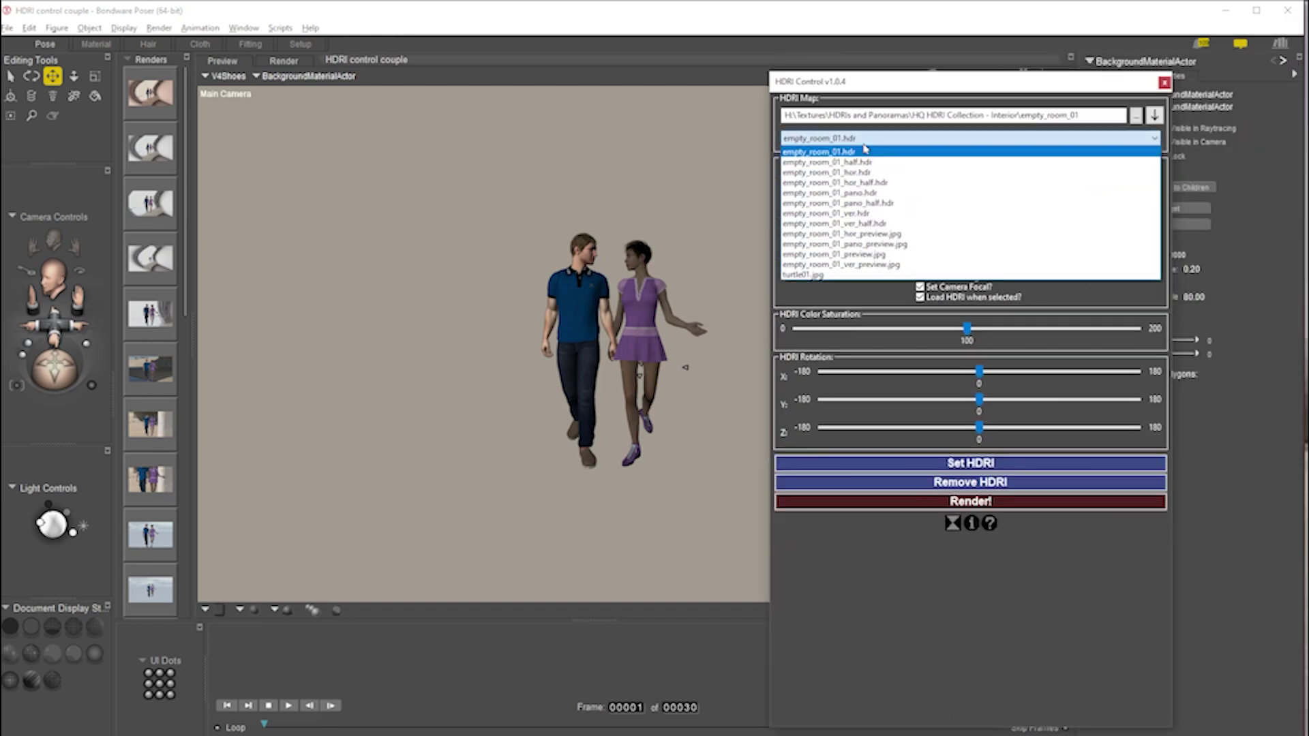
click(1153, 115)
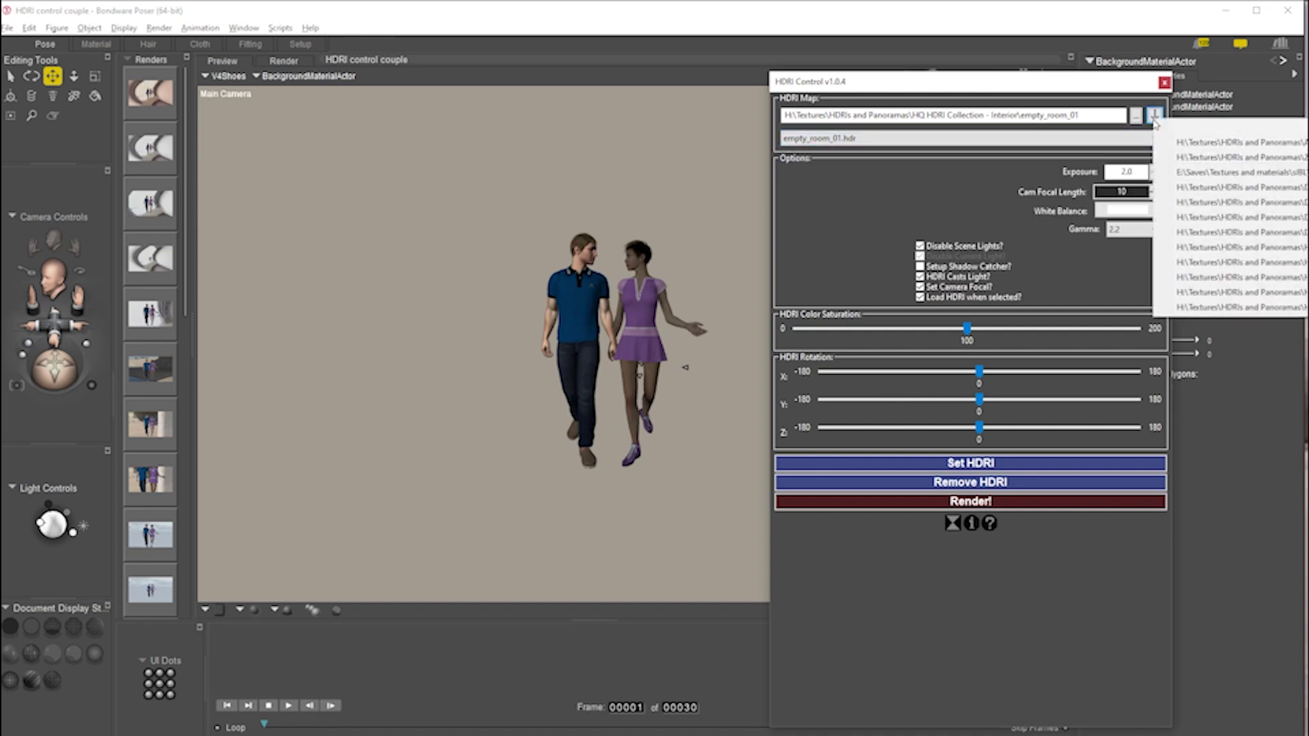
click(1252, 218)
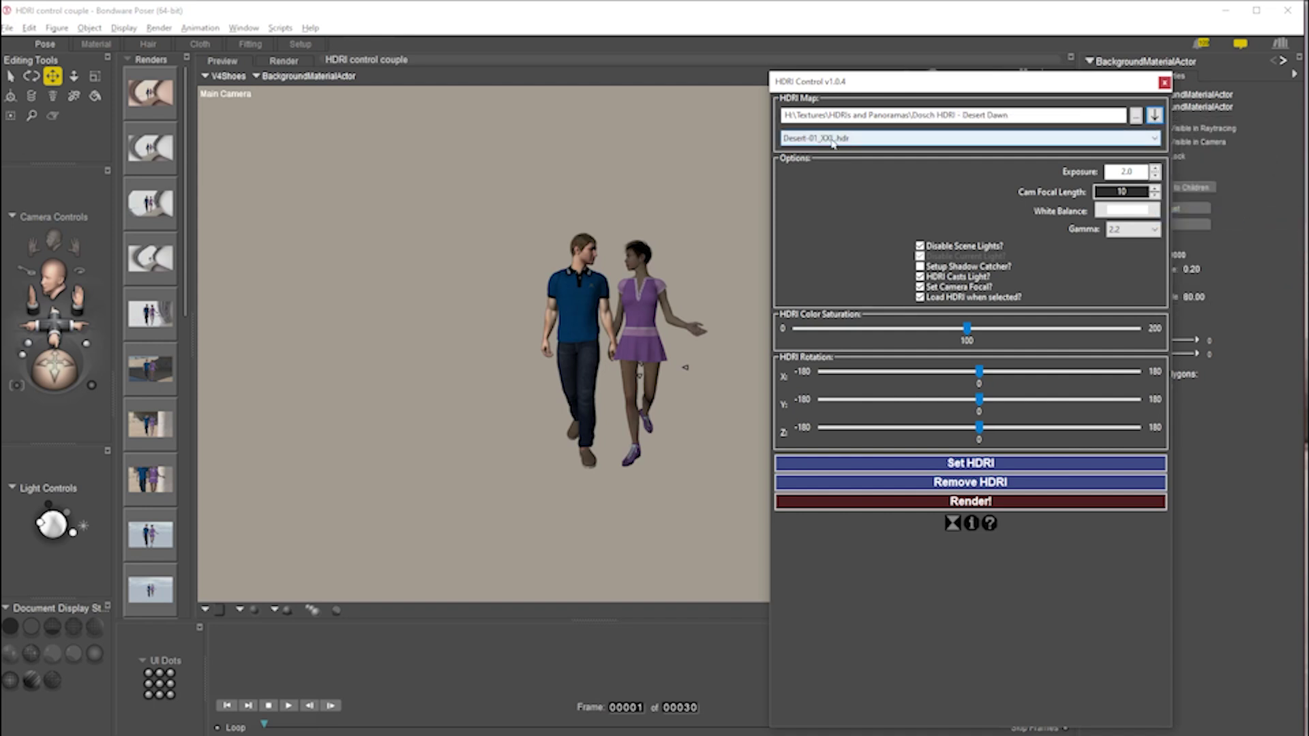
click(994, 467)
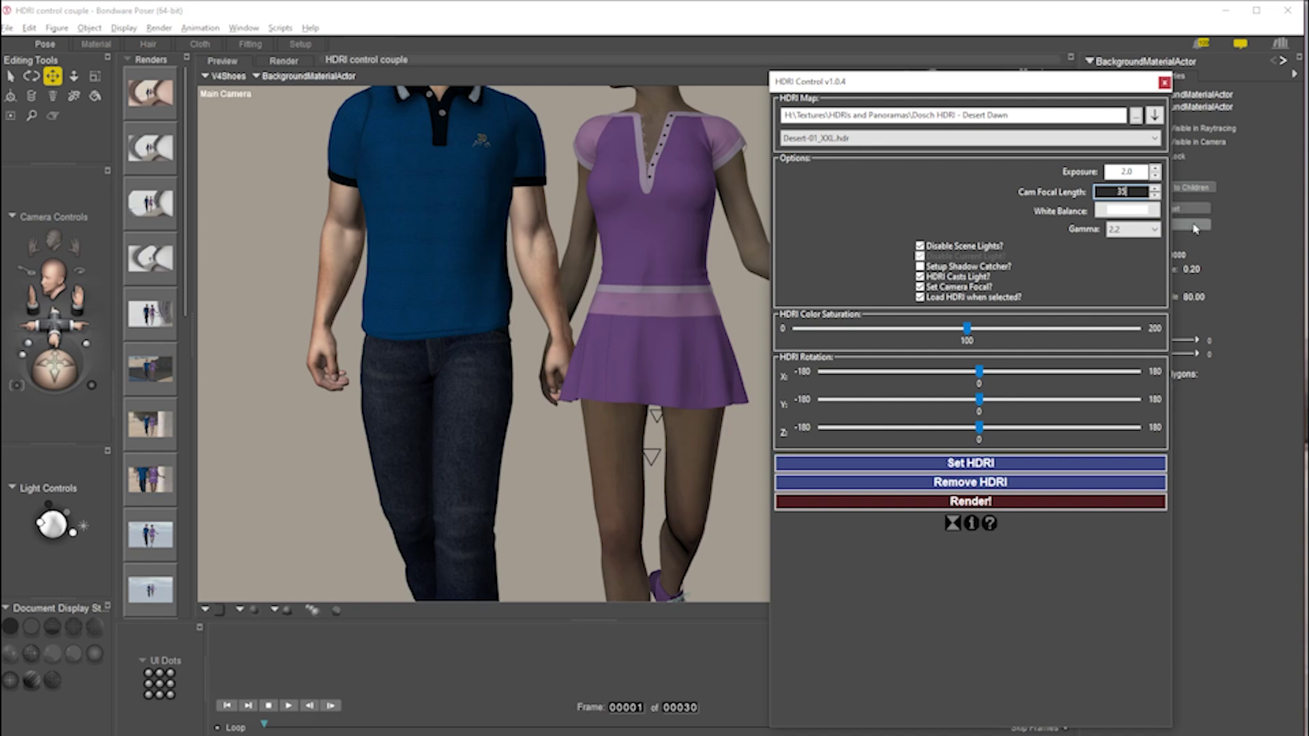
- Set the camera focal length to 35, pull the camera back to frame the whole couple, and render
drag(55, 326, 789, 180)
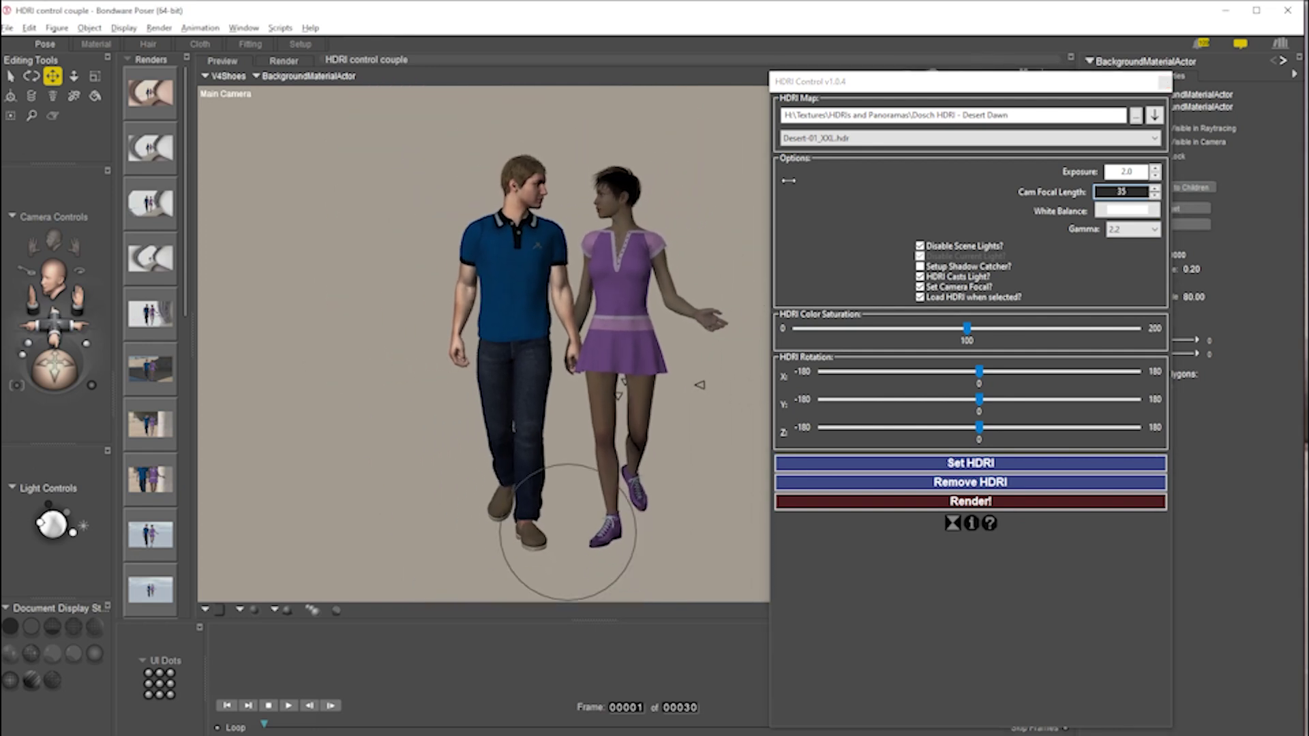
click(956, 503)
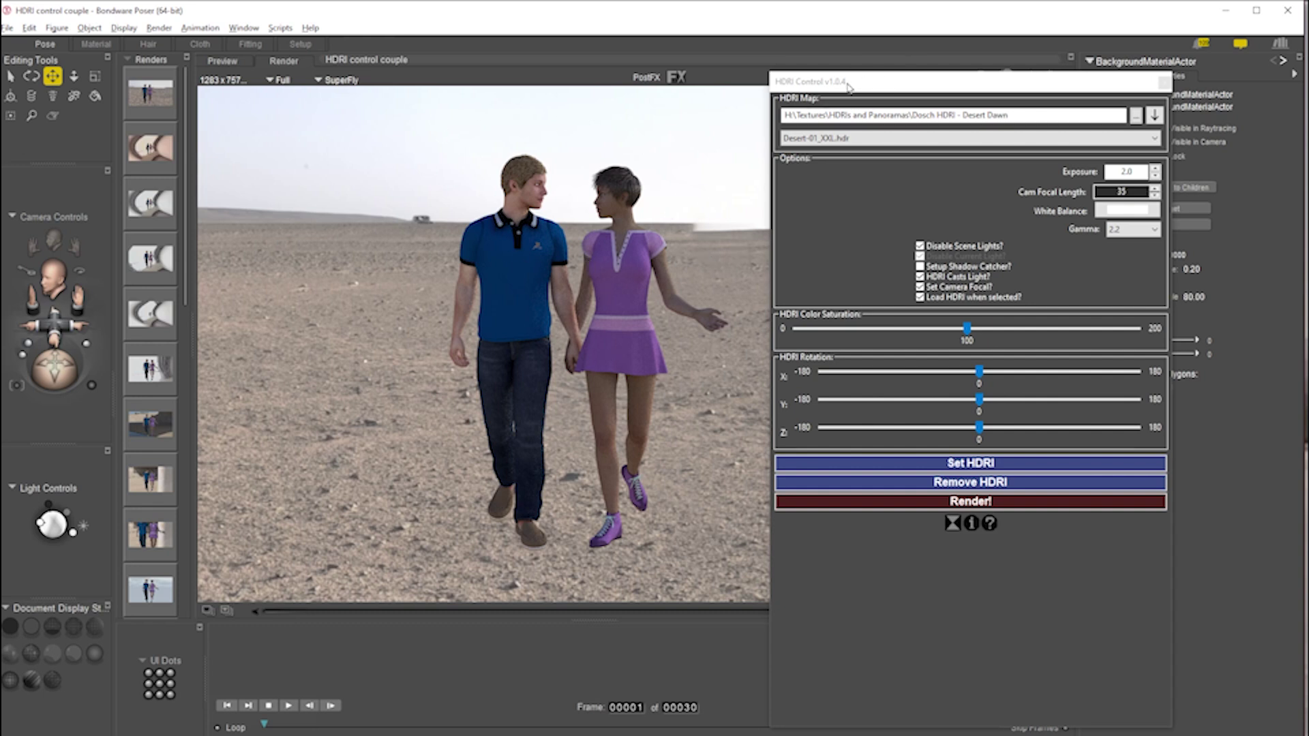
drag(840, 87, 1308, 91)
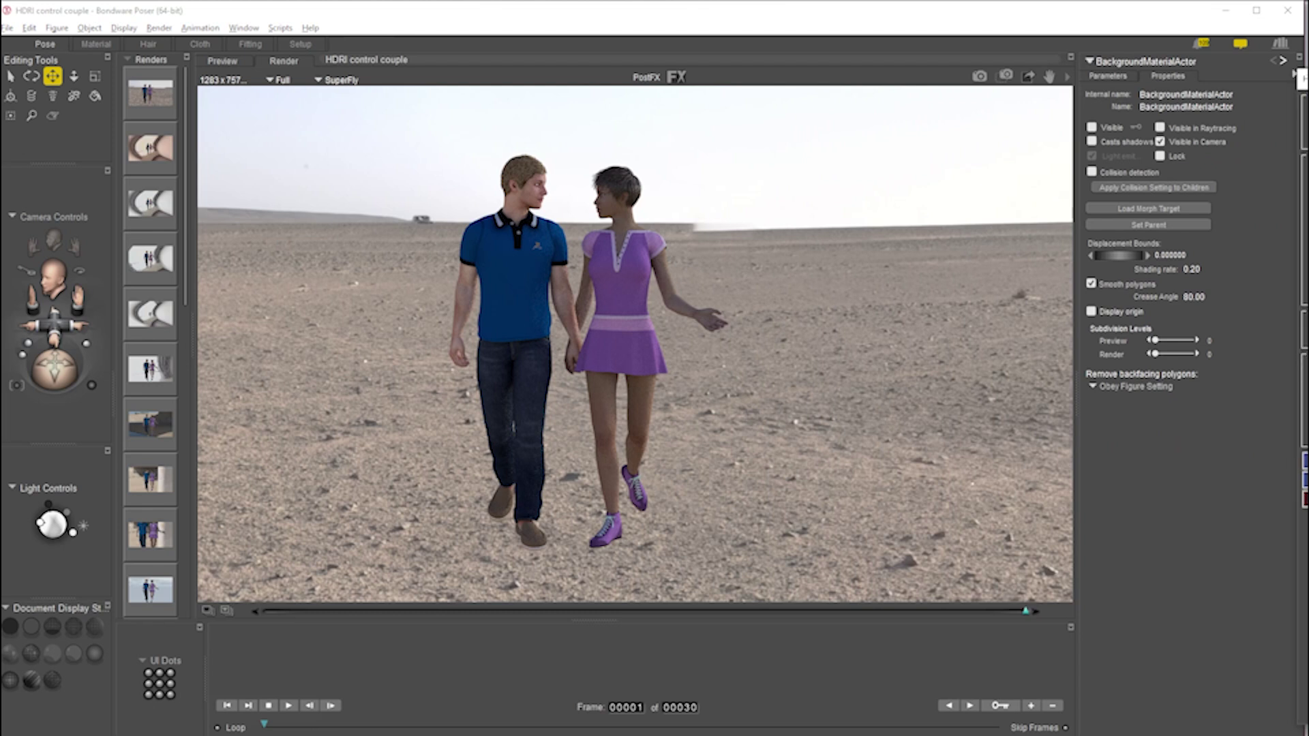
- Add the Urban sprawl set around the couple and survey the streets from above through the Aux Camera
click(222, 61)
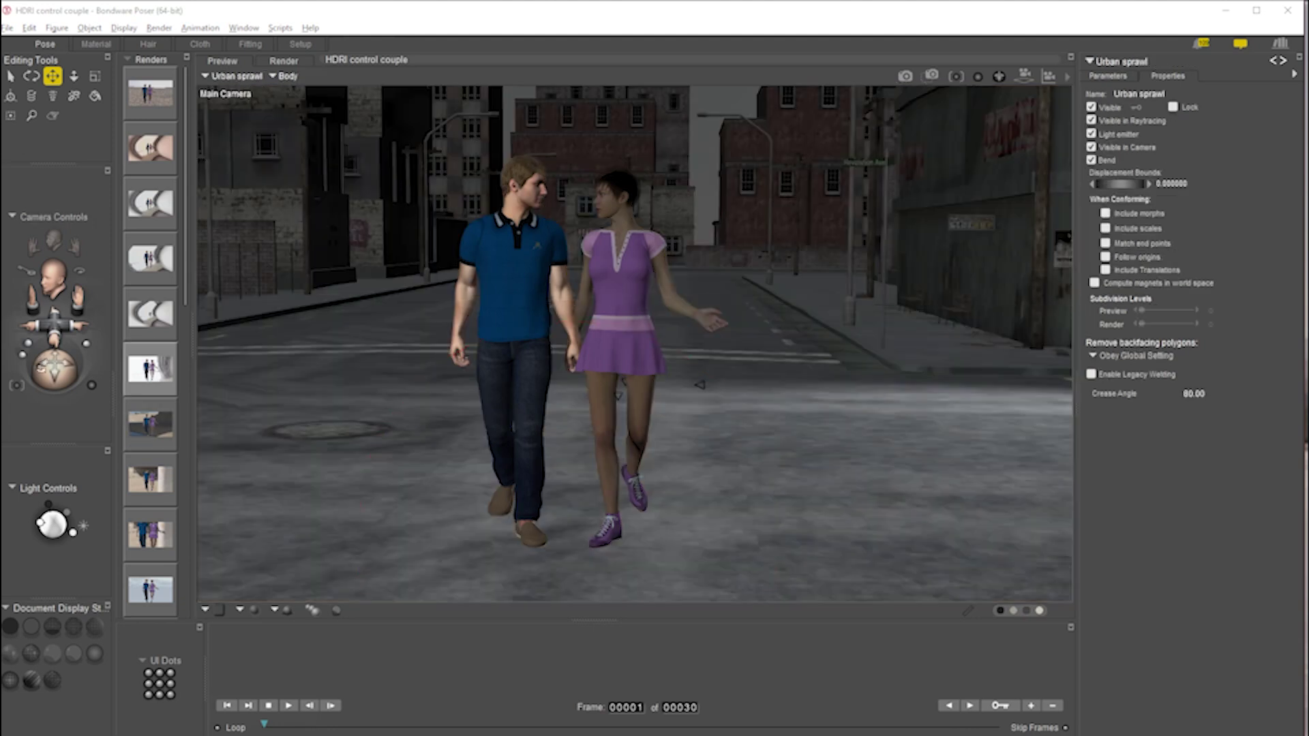
key(ctrl+shift+a)
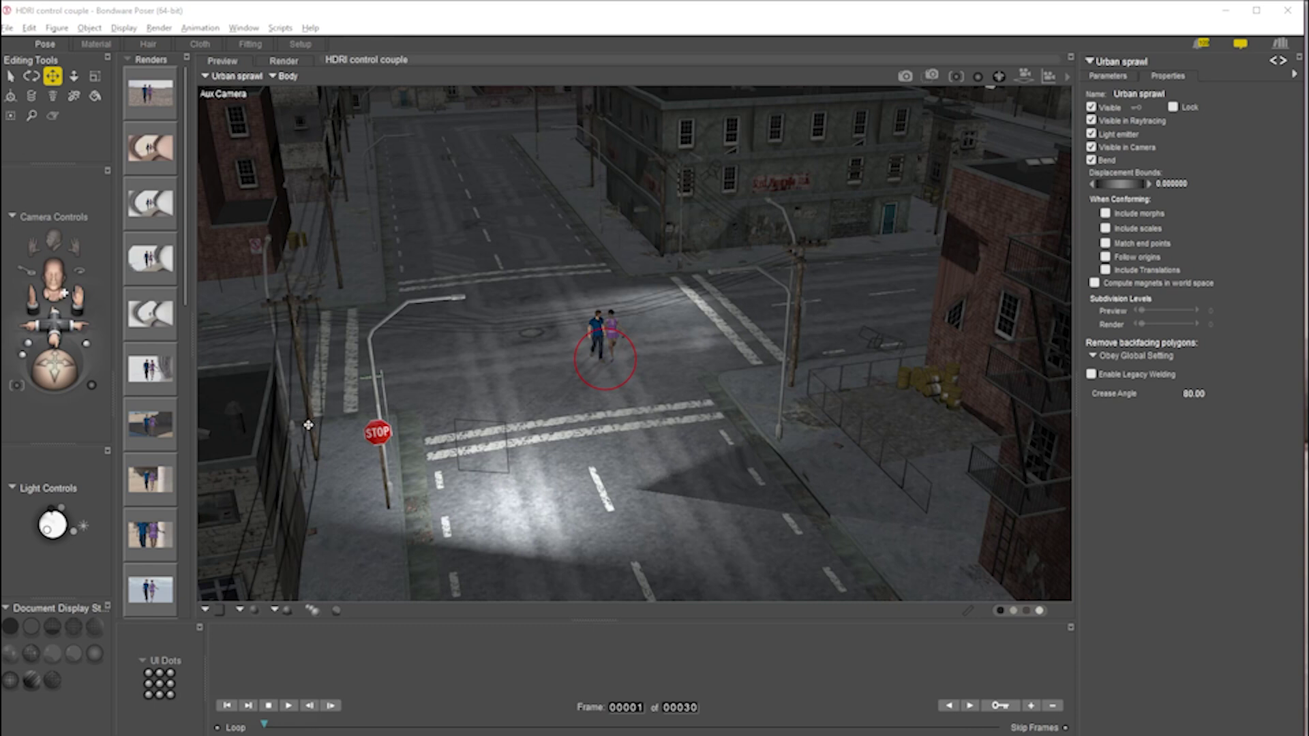
click(150, 369)
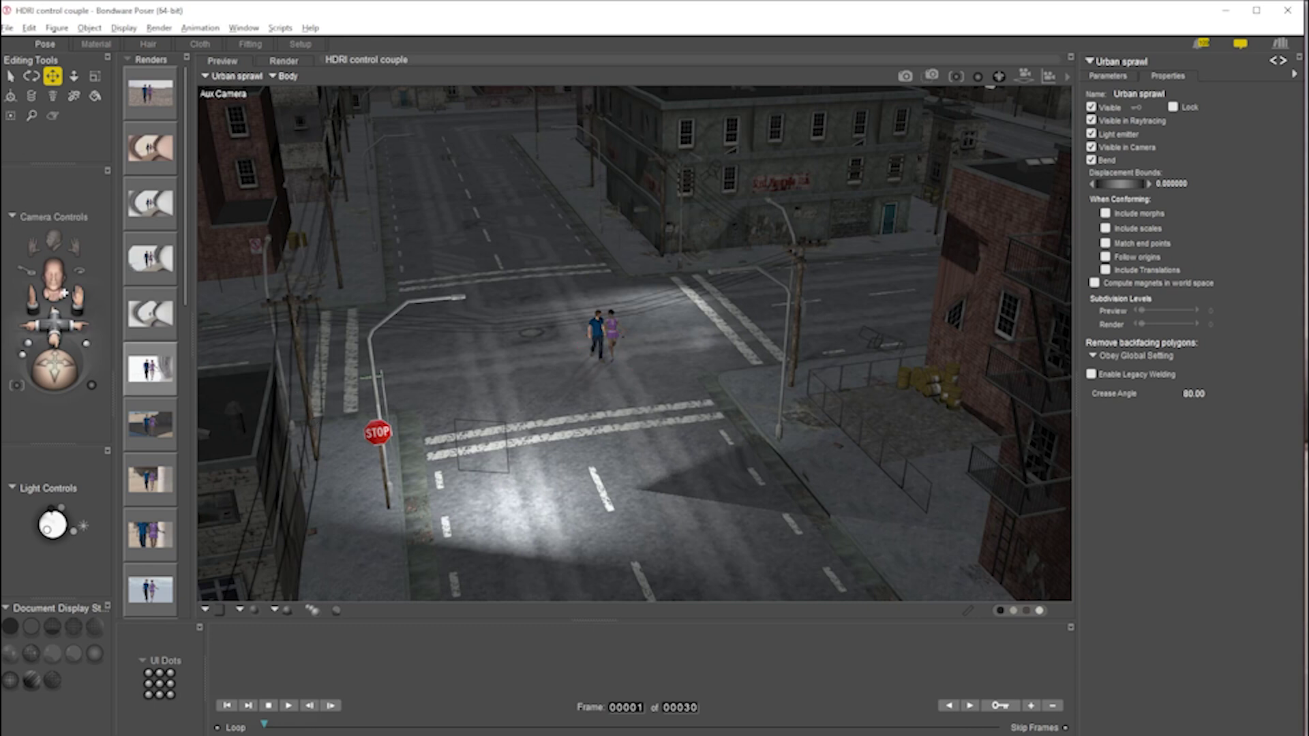
scroll(634, 341, down, 5)
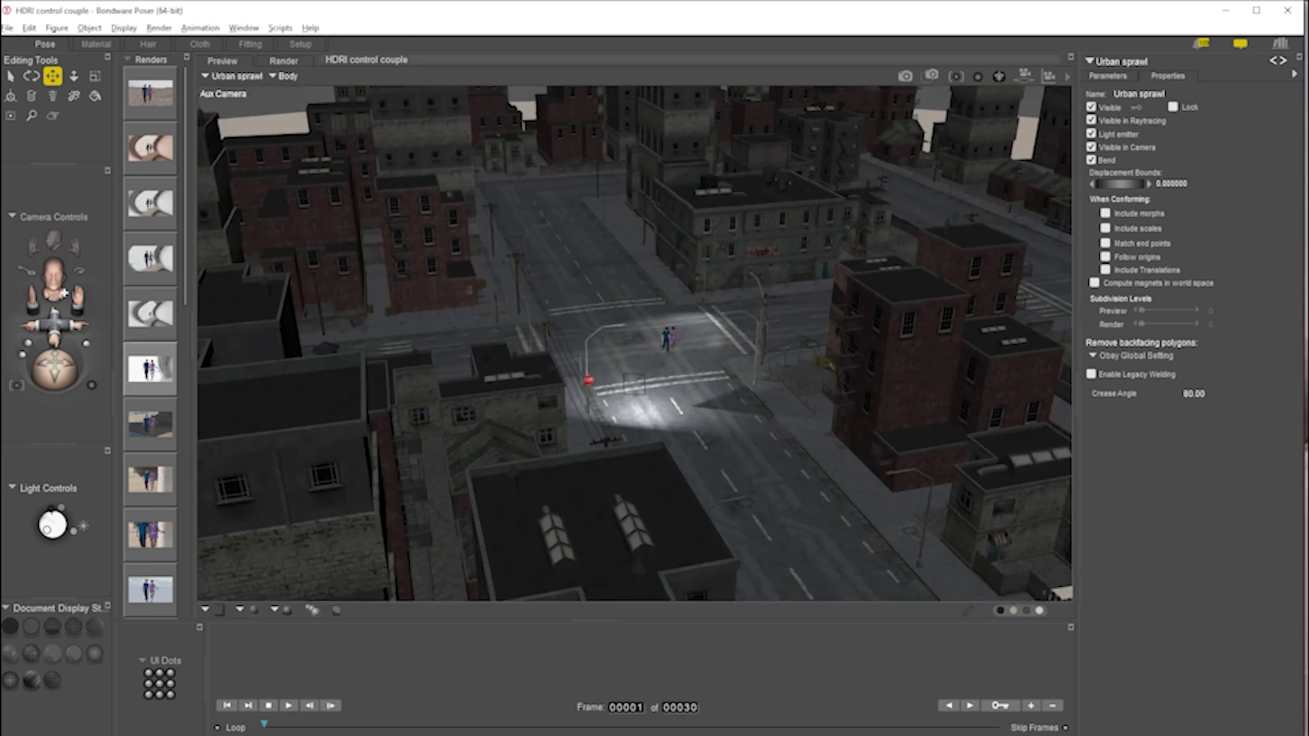
drag(48, 374, 55, 344)
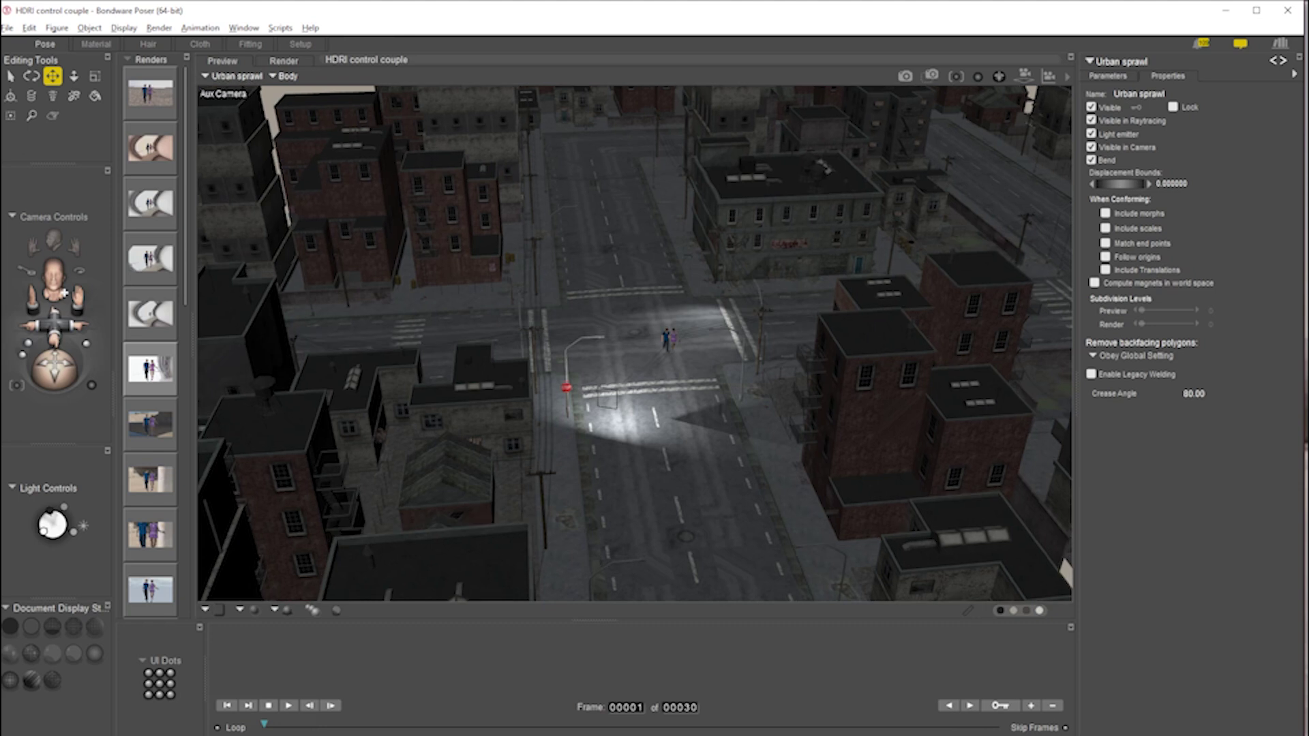
- Return to the Main Camera and render the couple in the Urban sprawl street
key(ctrl+m)
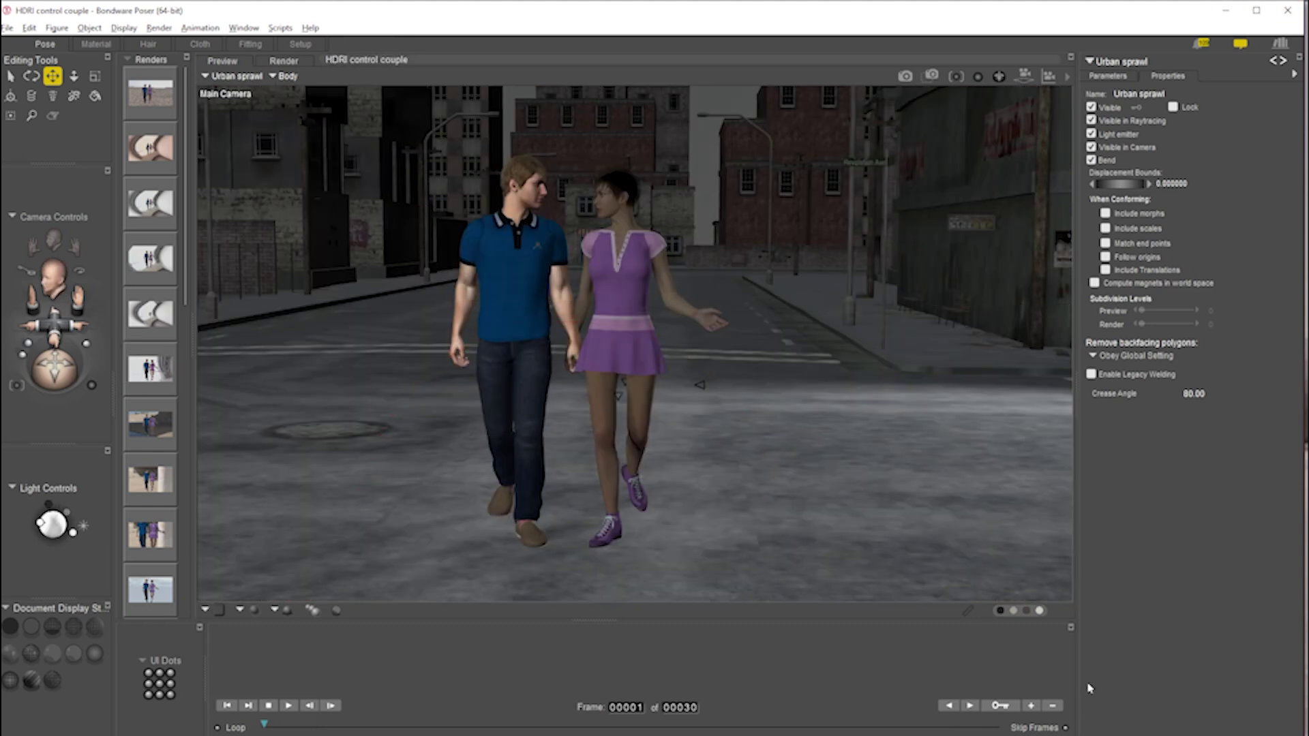
key(ctrl+r)
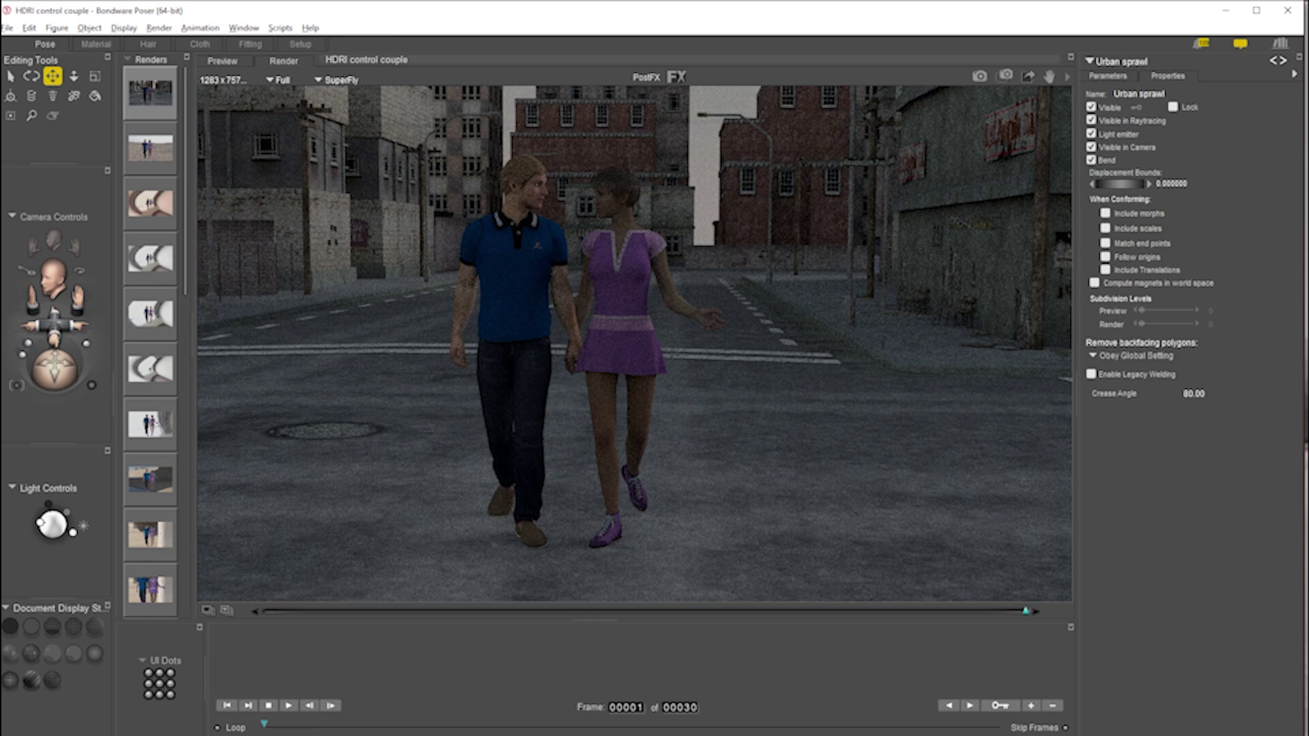
- Raise the HDRI exposure to 4 and render the street scene
drag(1057, 55, 962, 57)
double_click(1214, 138)
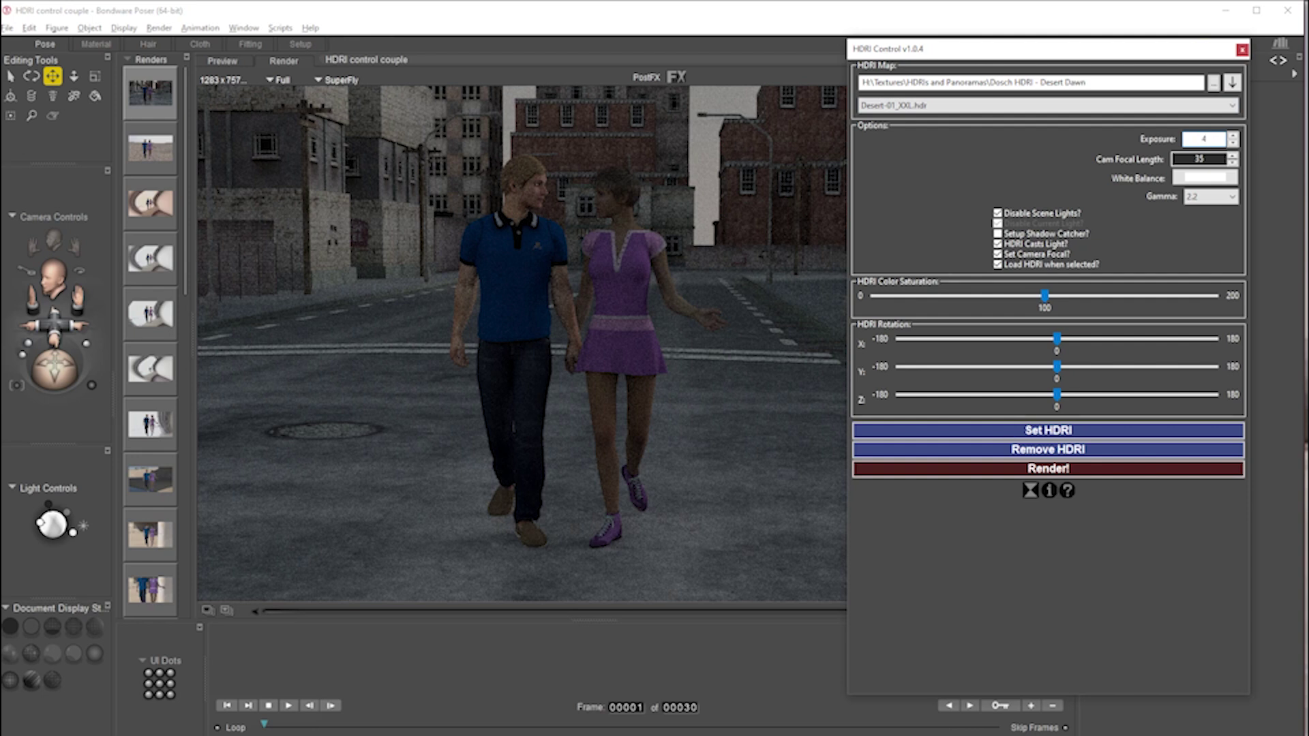
click(1242, 49)
click(786, 376)
click(1066, 469)
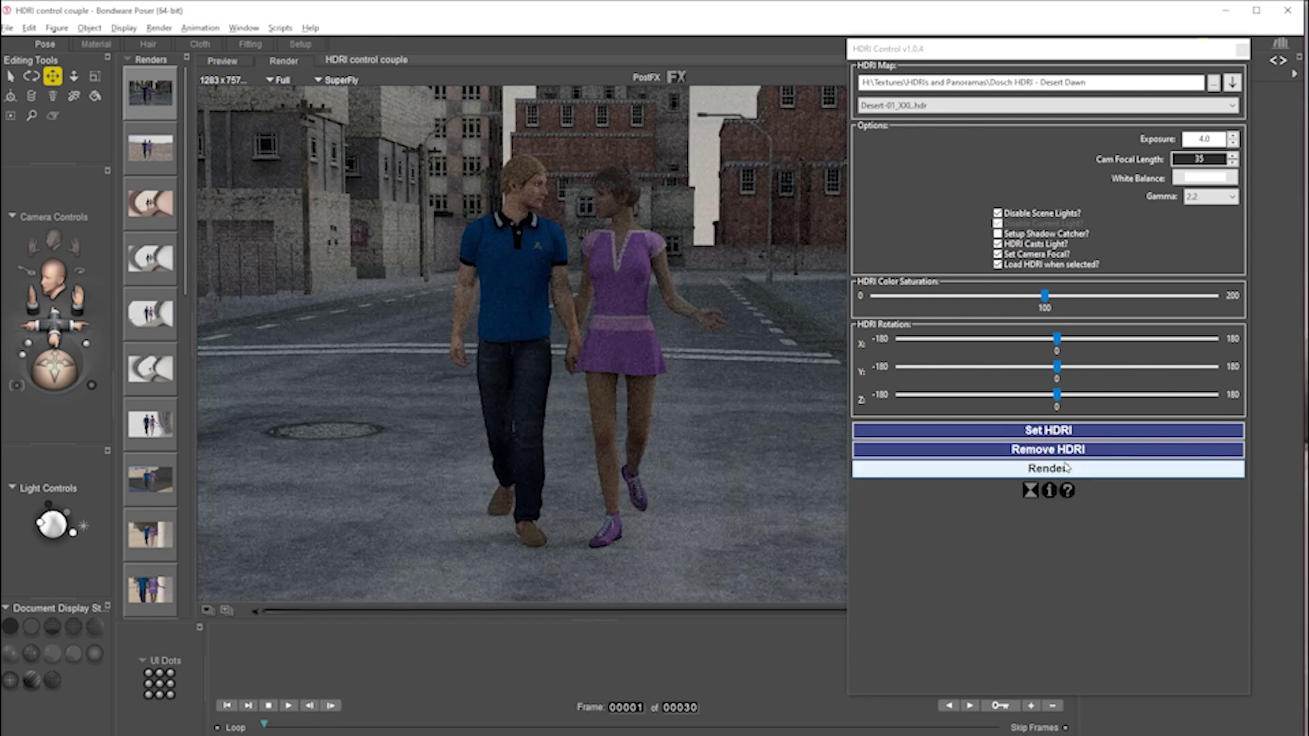
- Render the street scene at an HDRI exposure of 6, and again at 10
double_click(1208, 139)
text(6)
click(1065, 469)
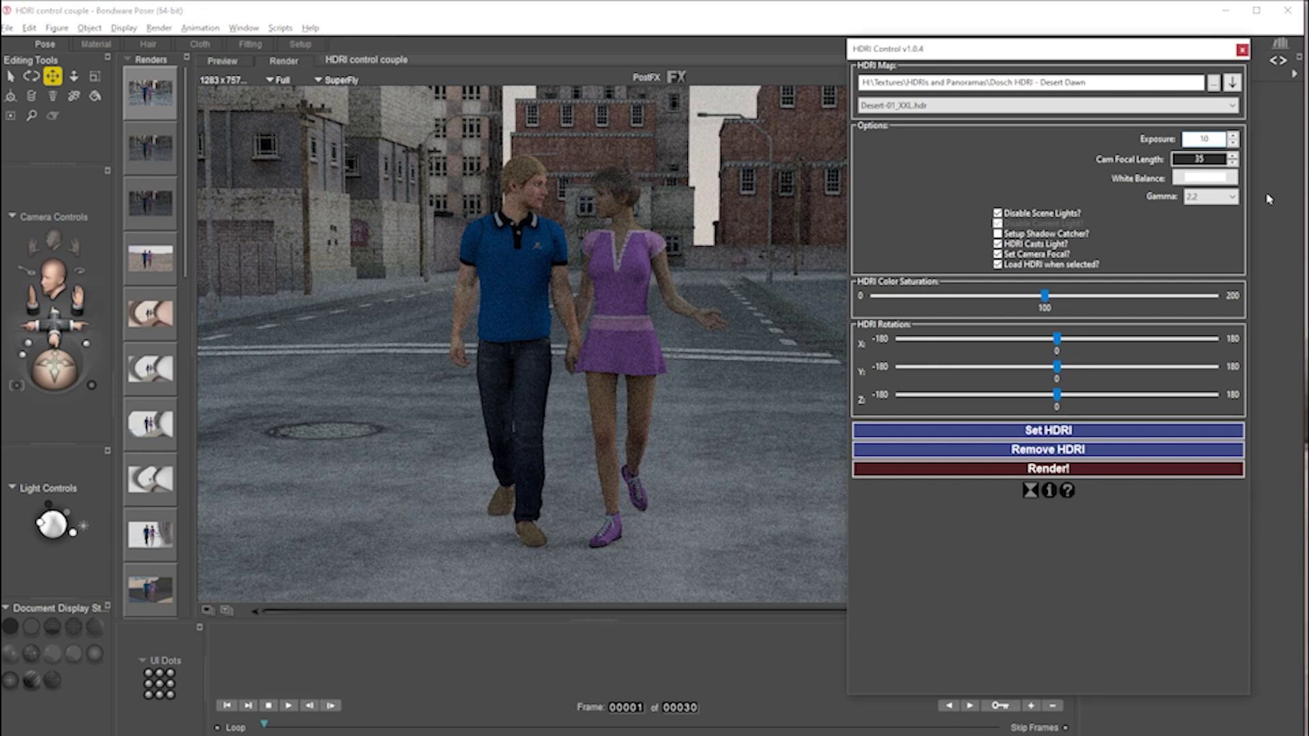
click(1041, 468)
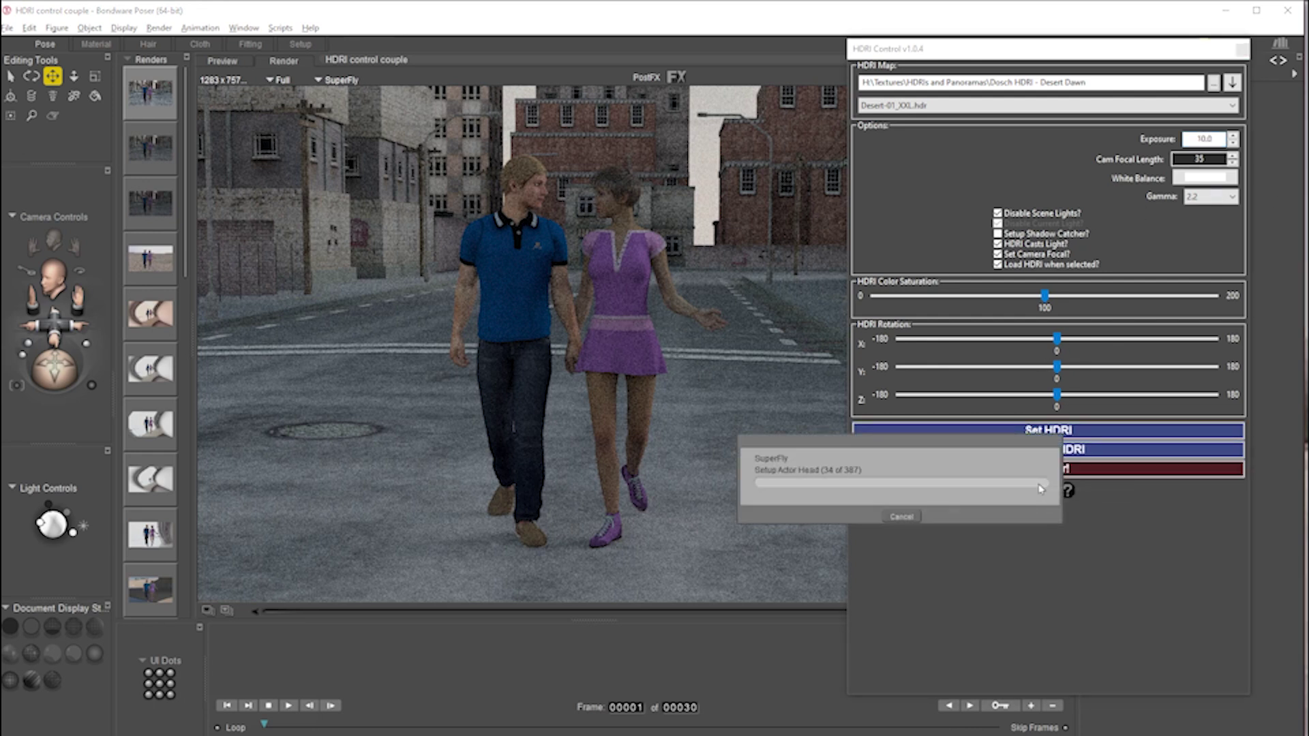